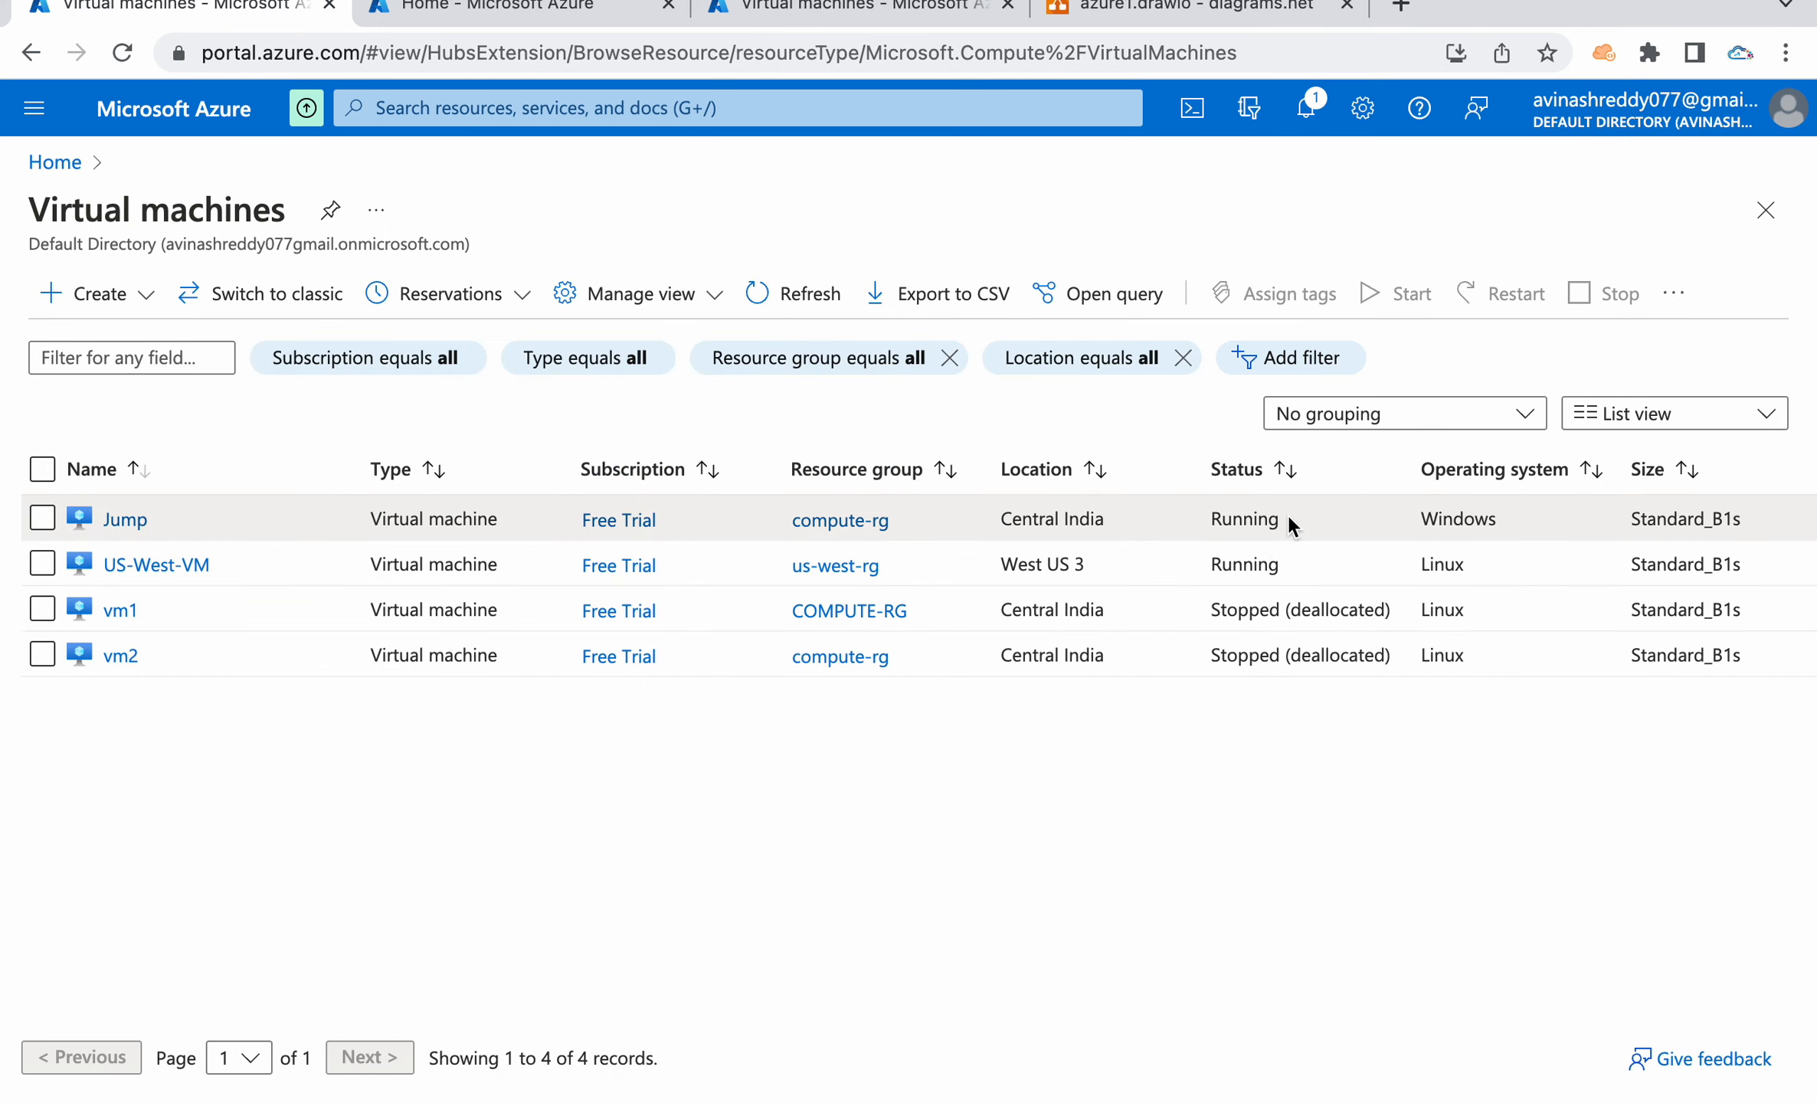
Examine the Jump virtual machine's overview and properties down to its networking details, and return to the virtual machines list.
drag(1128, 527, 965, 495)
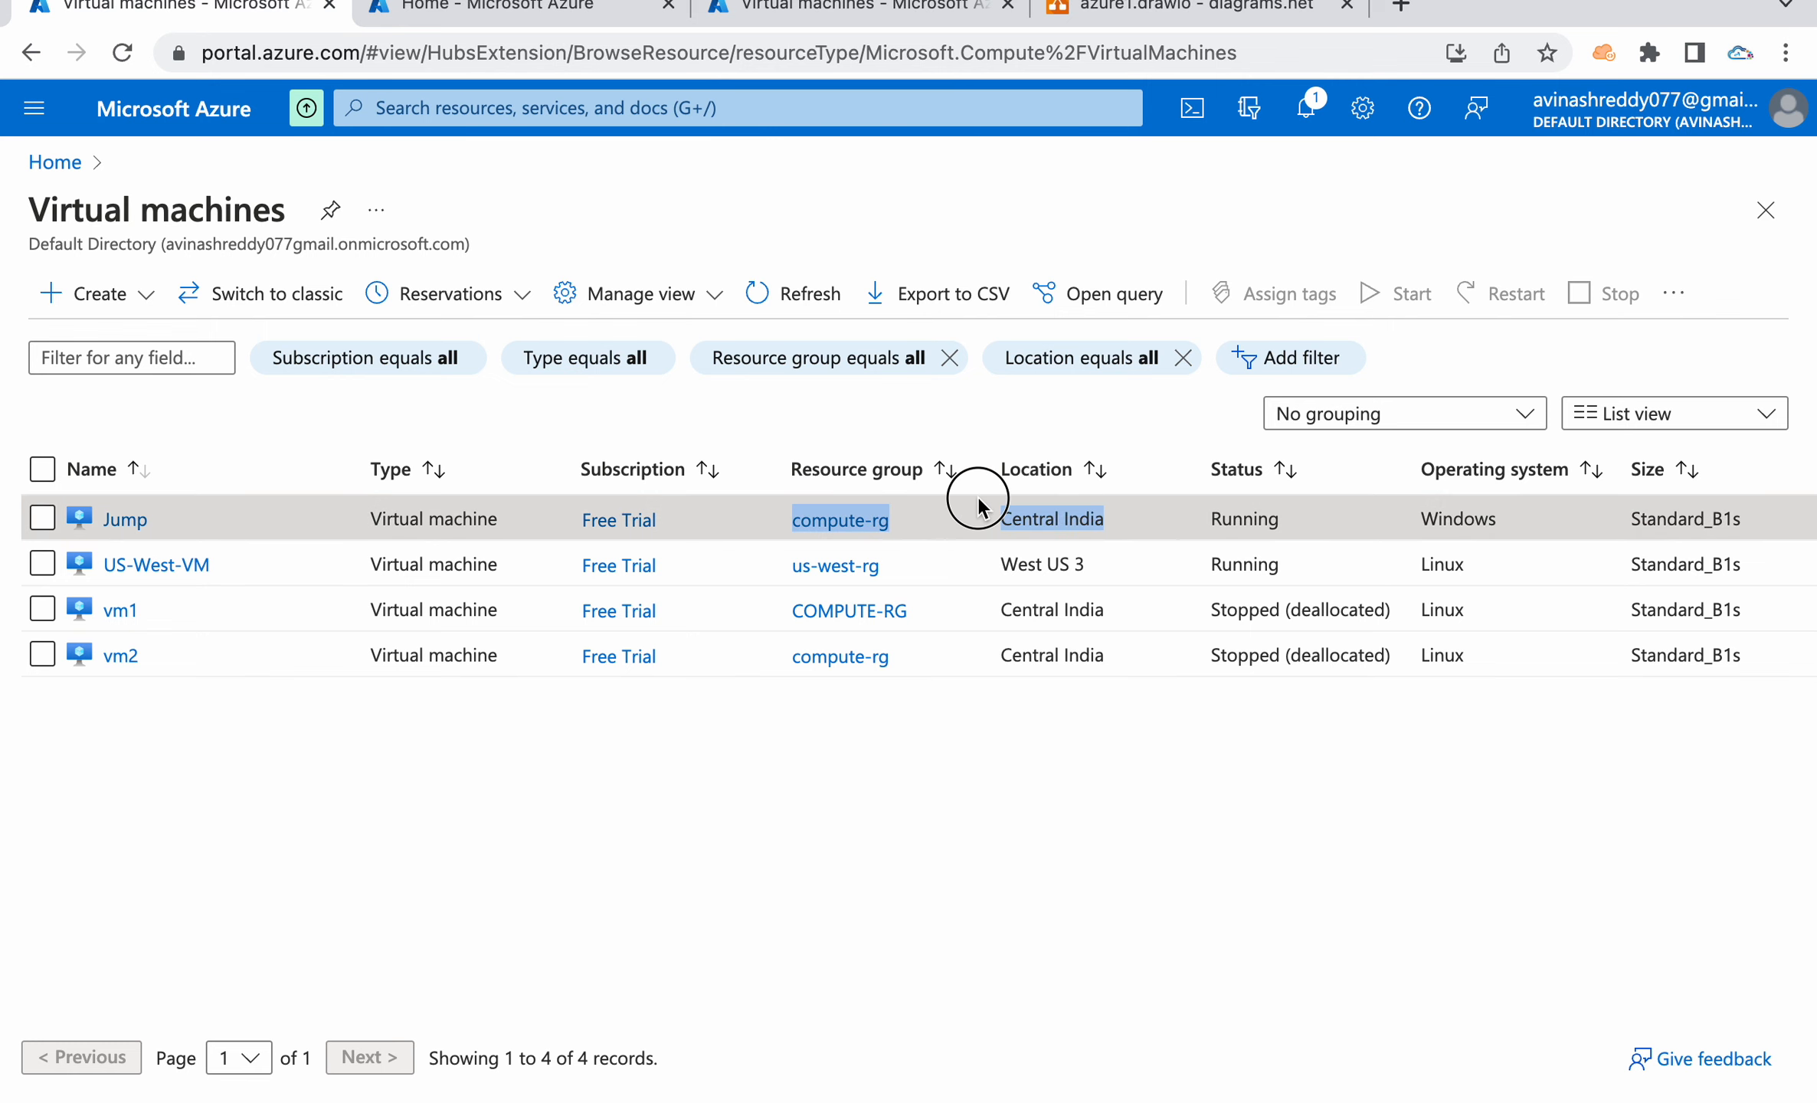
click(978, 789)
click(132, 520)
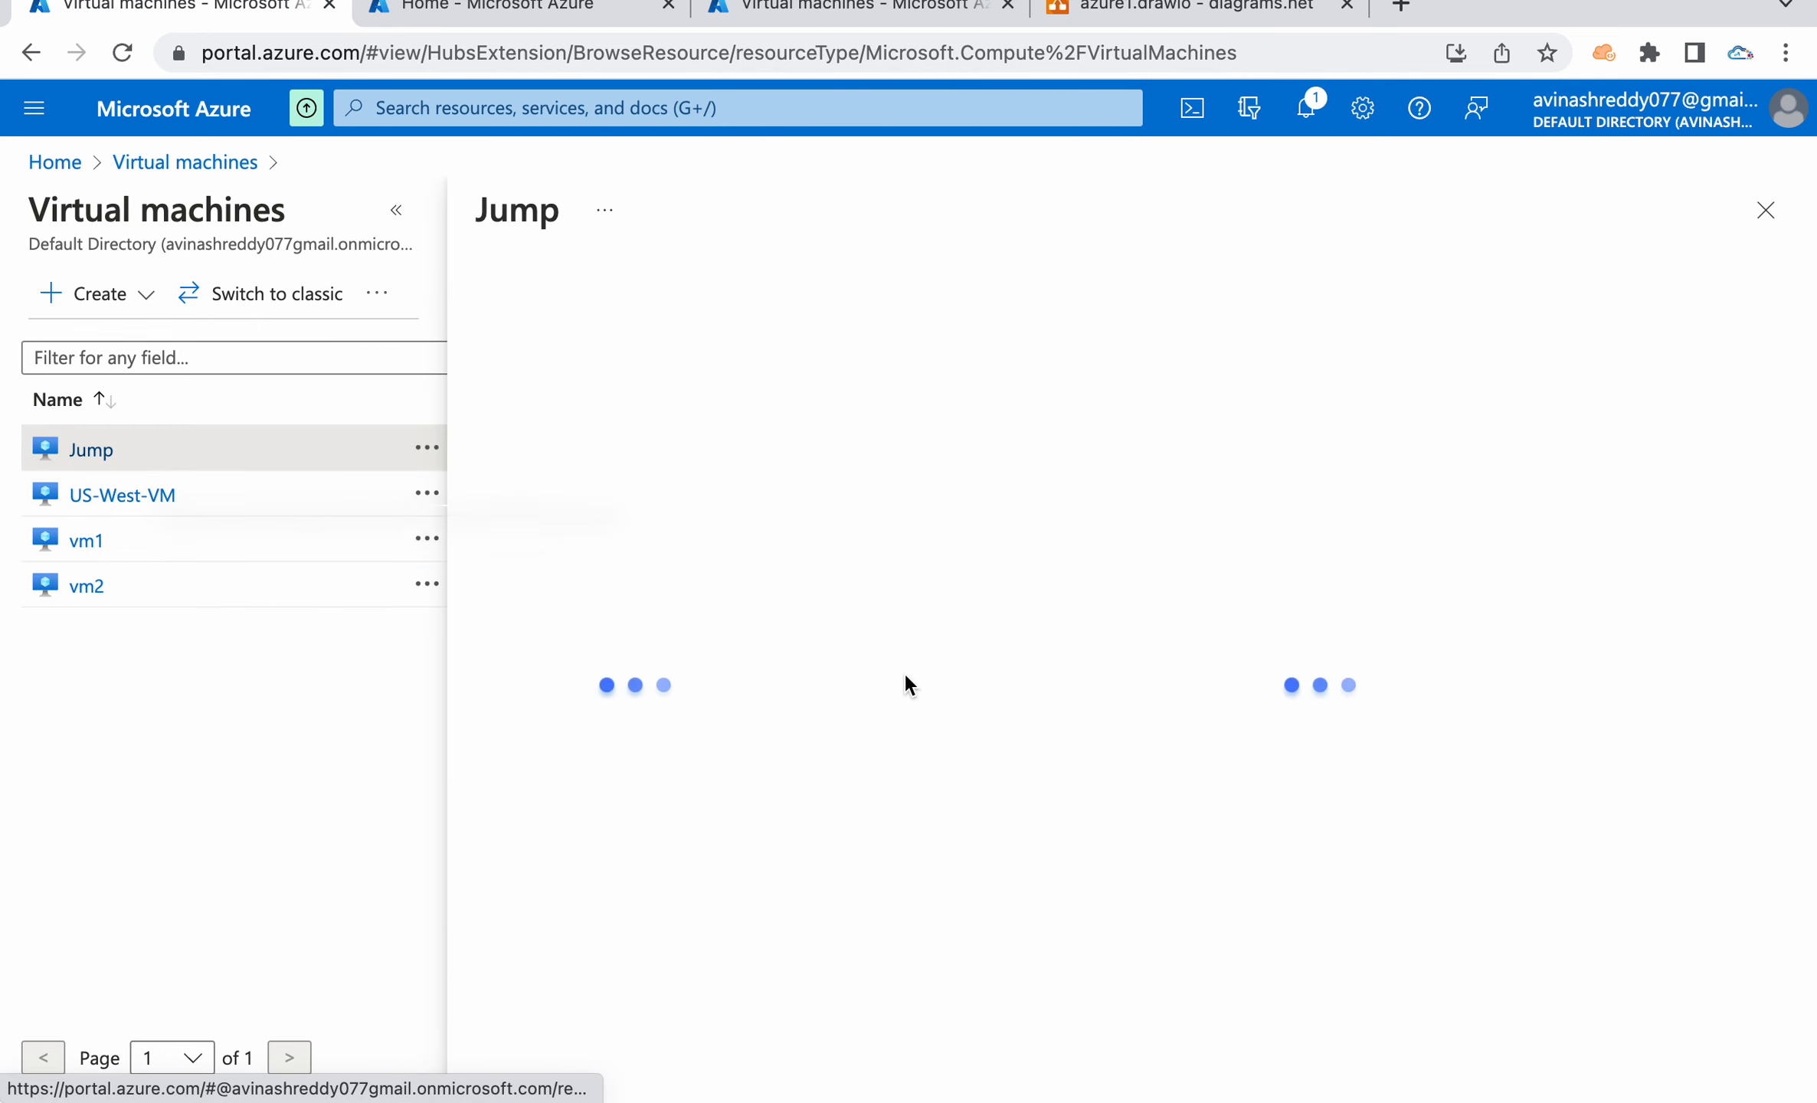
scroll(1183, 737, down, 4)
scroll(1185, 739, up, 4)
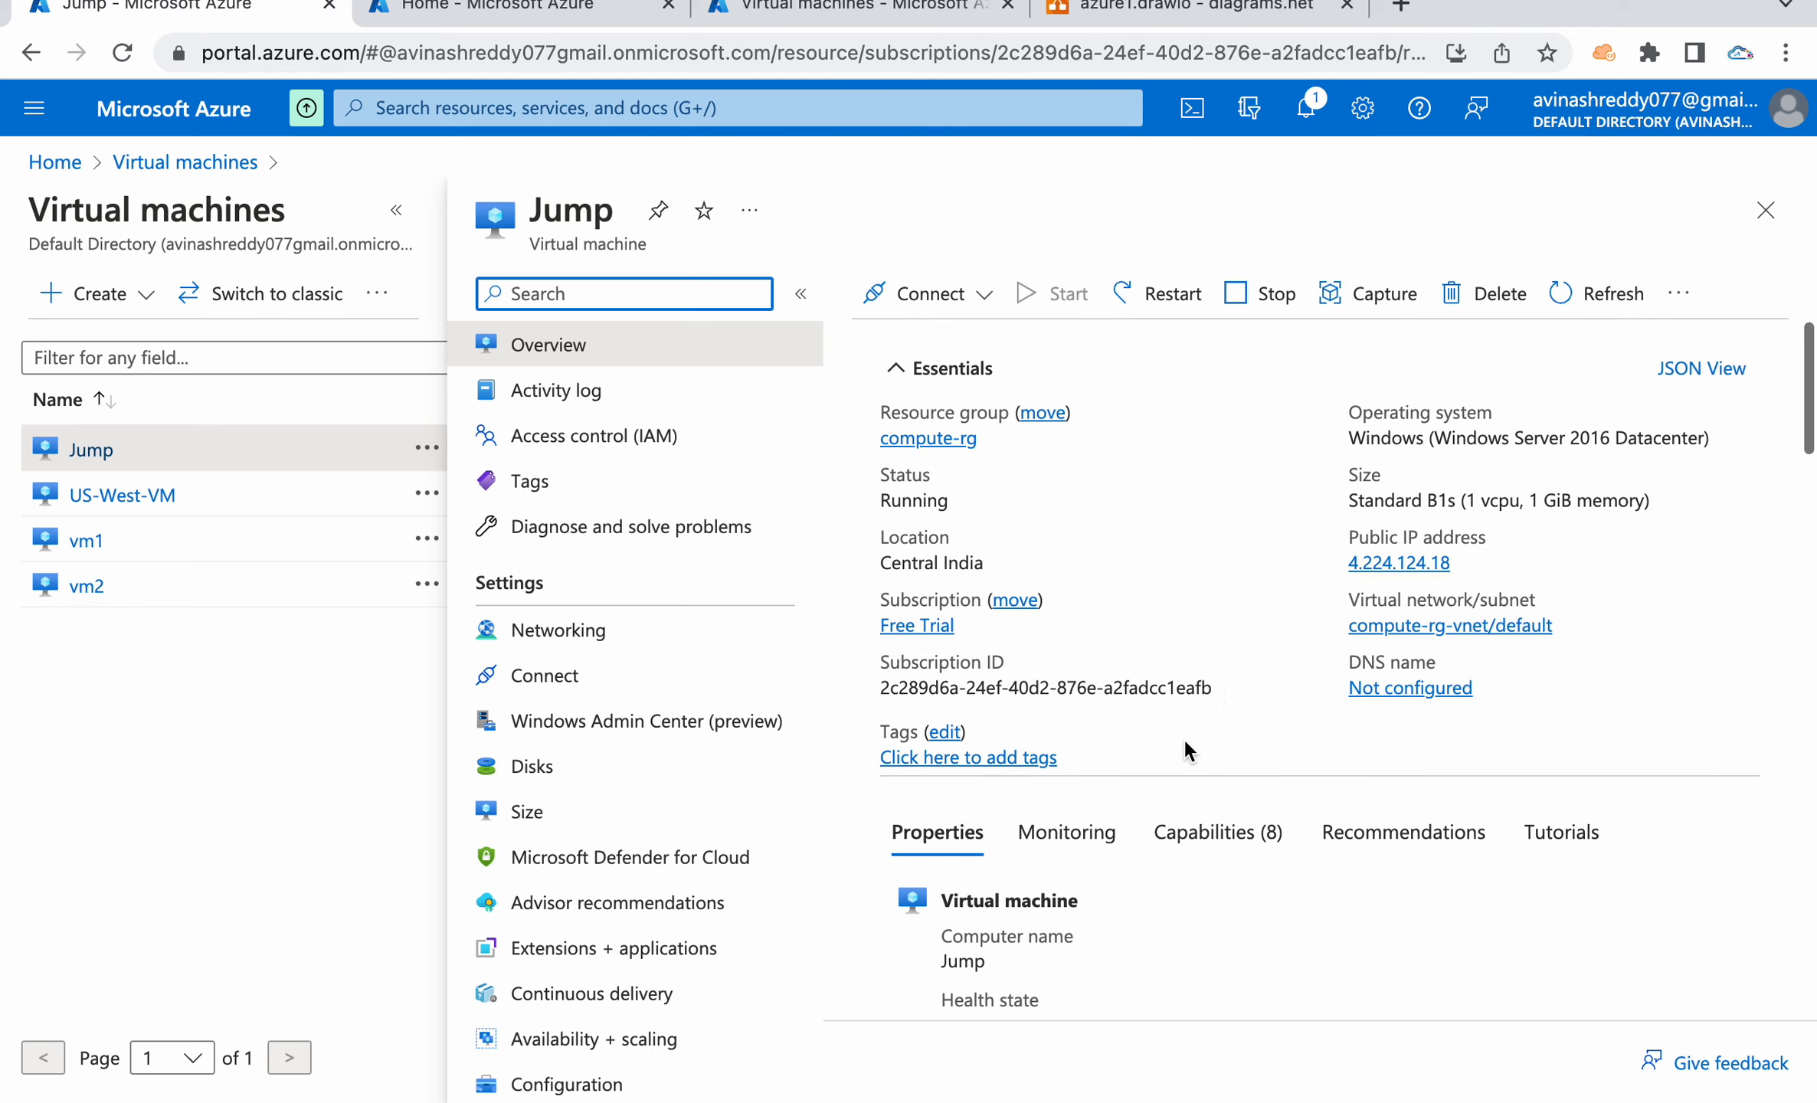
scroll(1383, 858, down, 8)
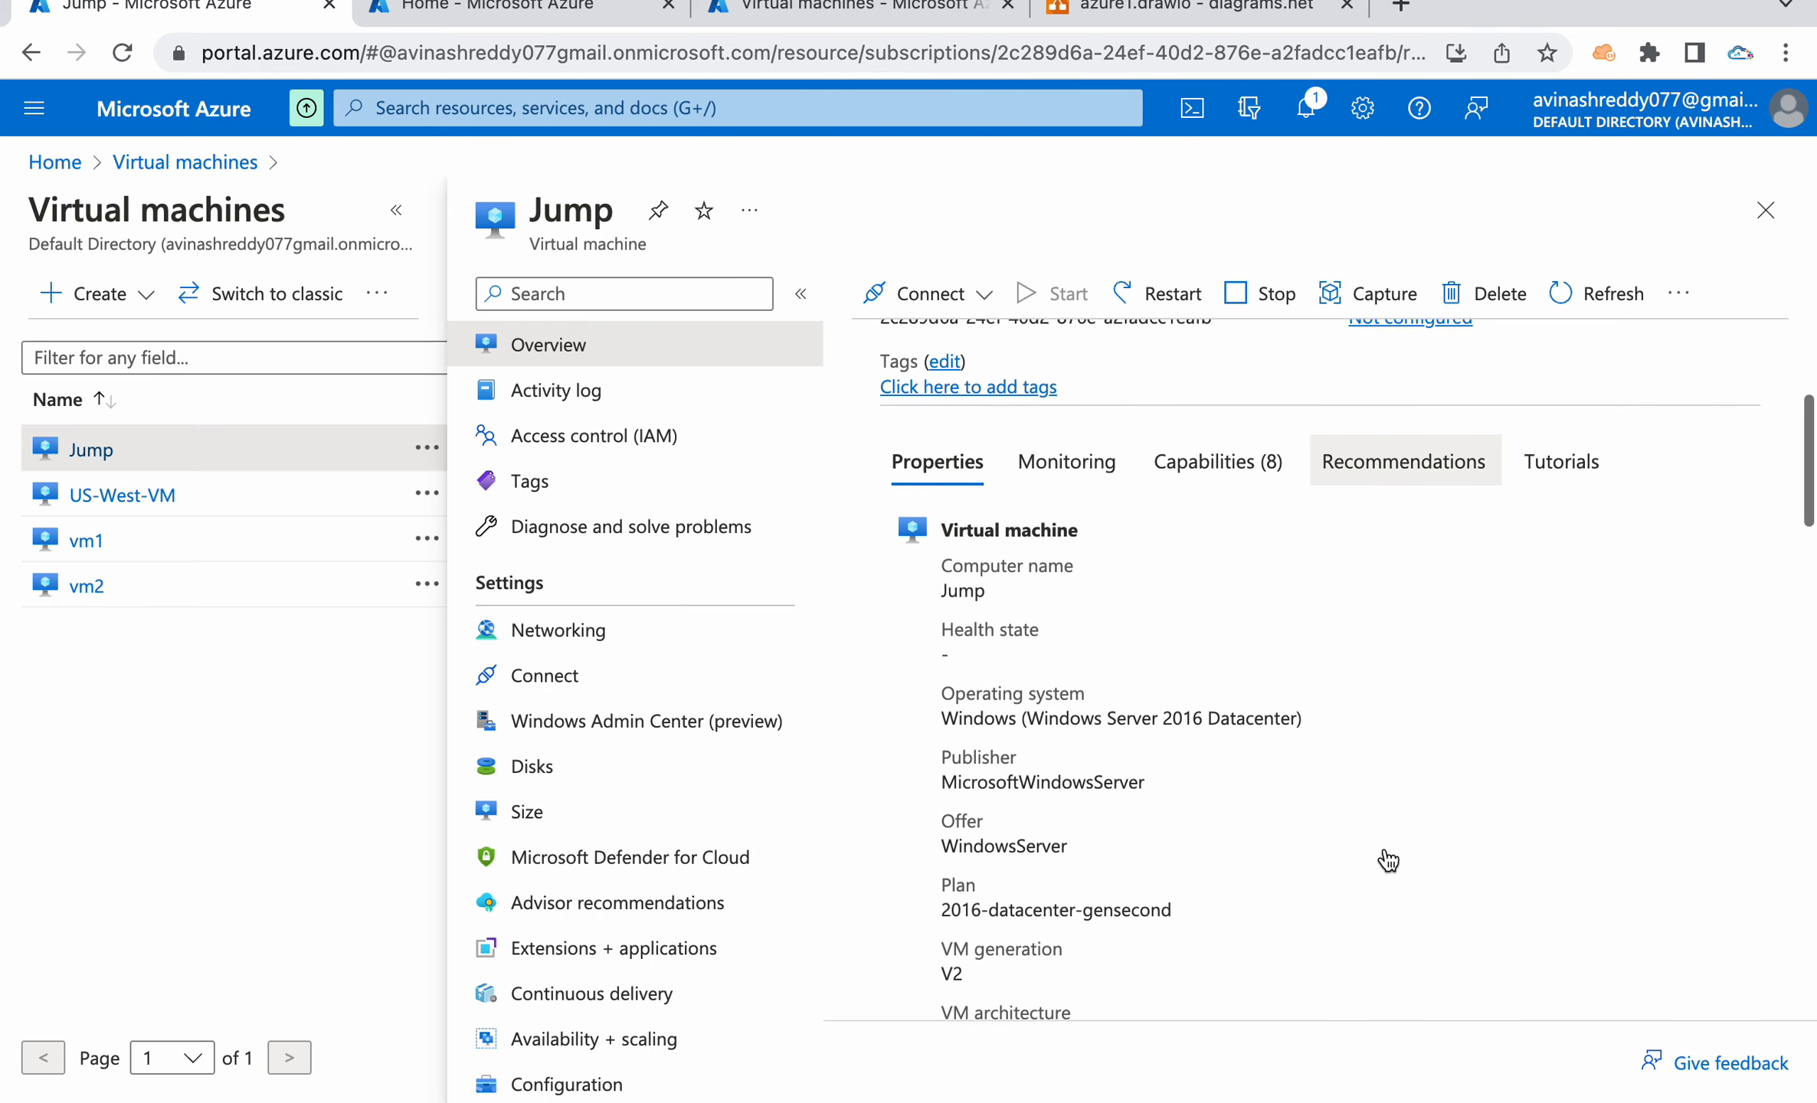
scroll(1384, 849, down, 10)
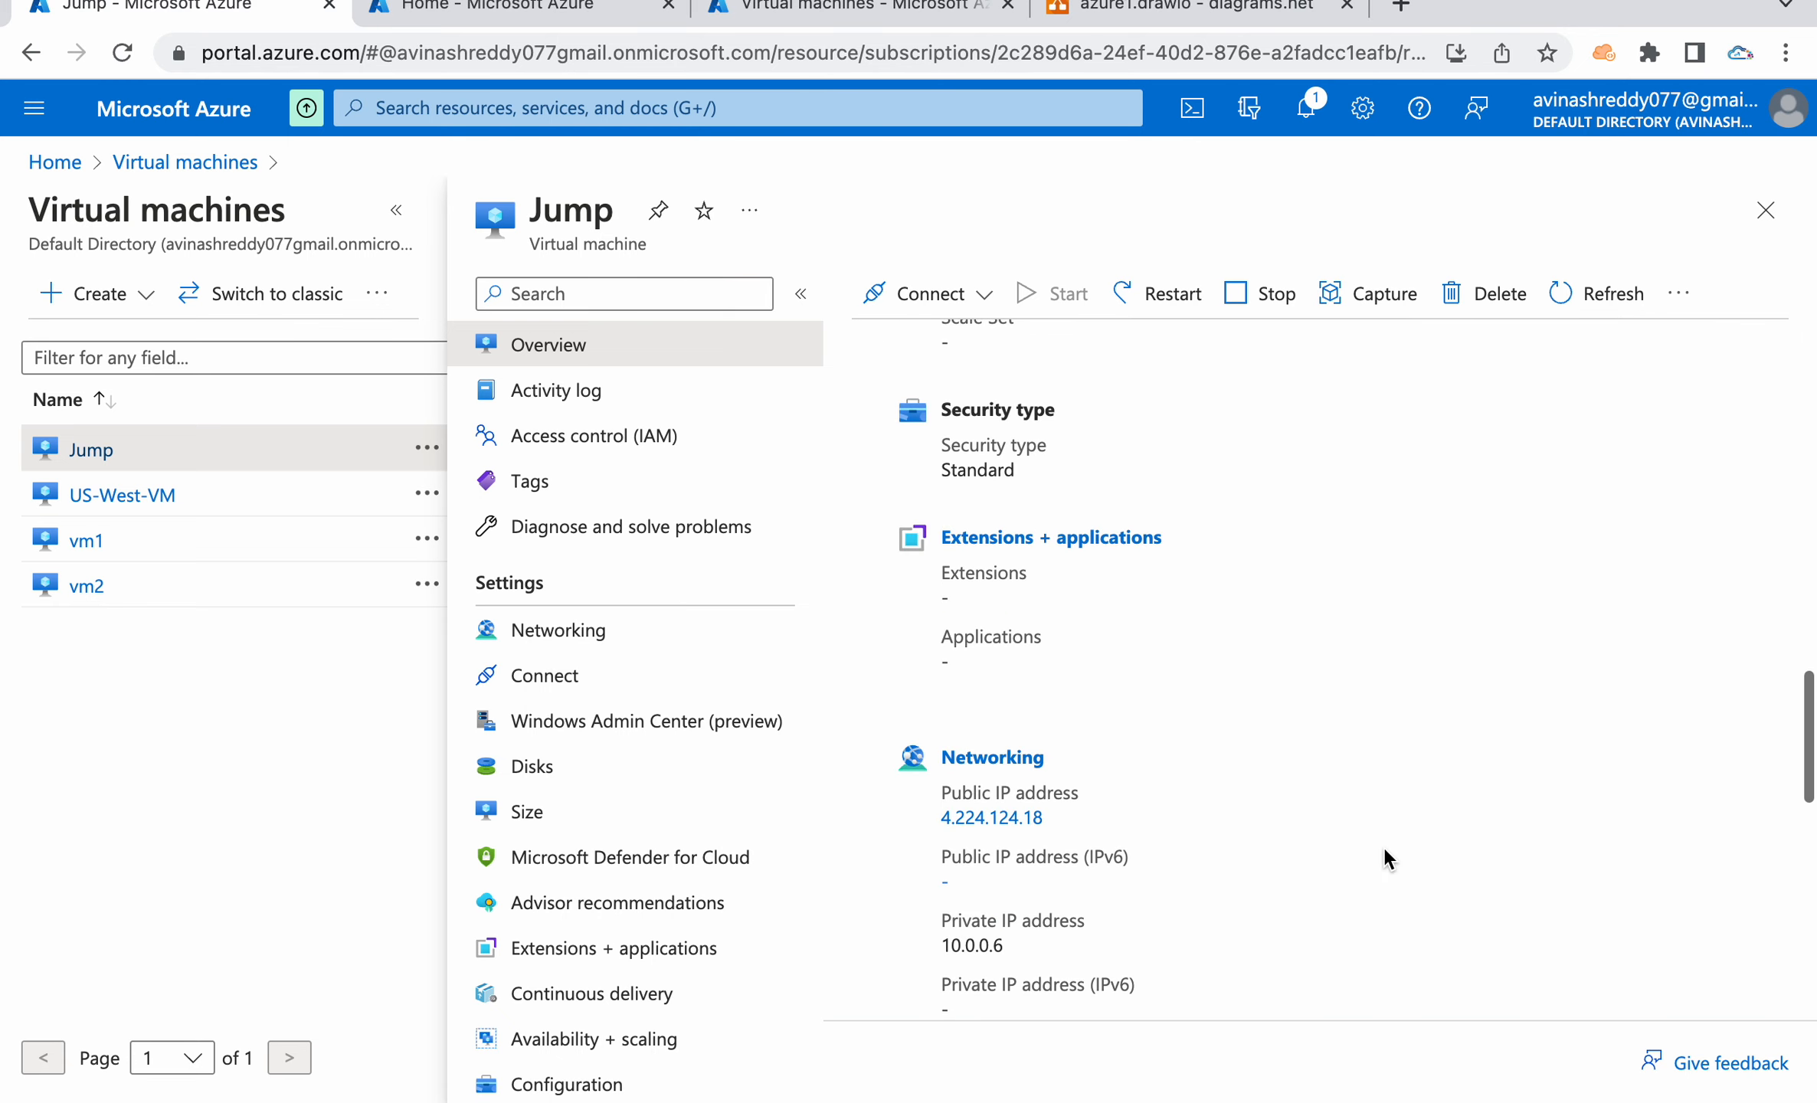
drag(1068, 617, 952, 584)
click(1173, 596)
click(1766, 210)
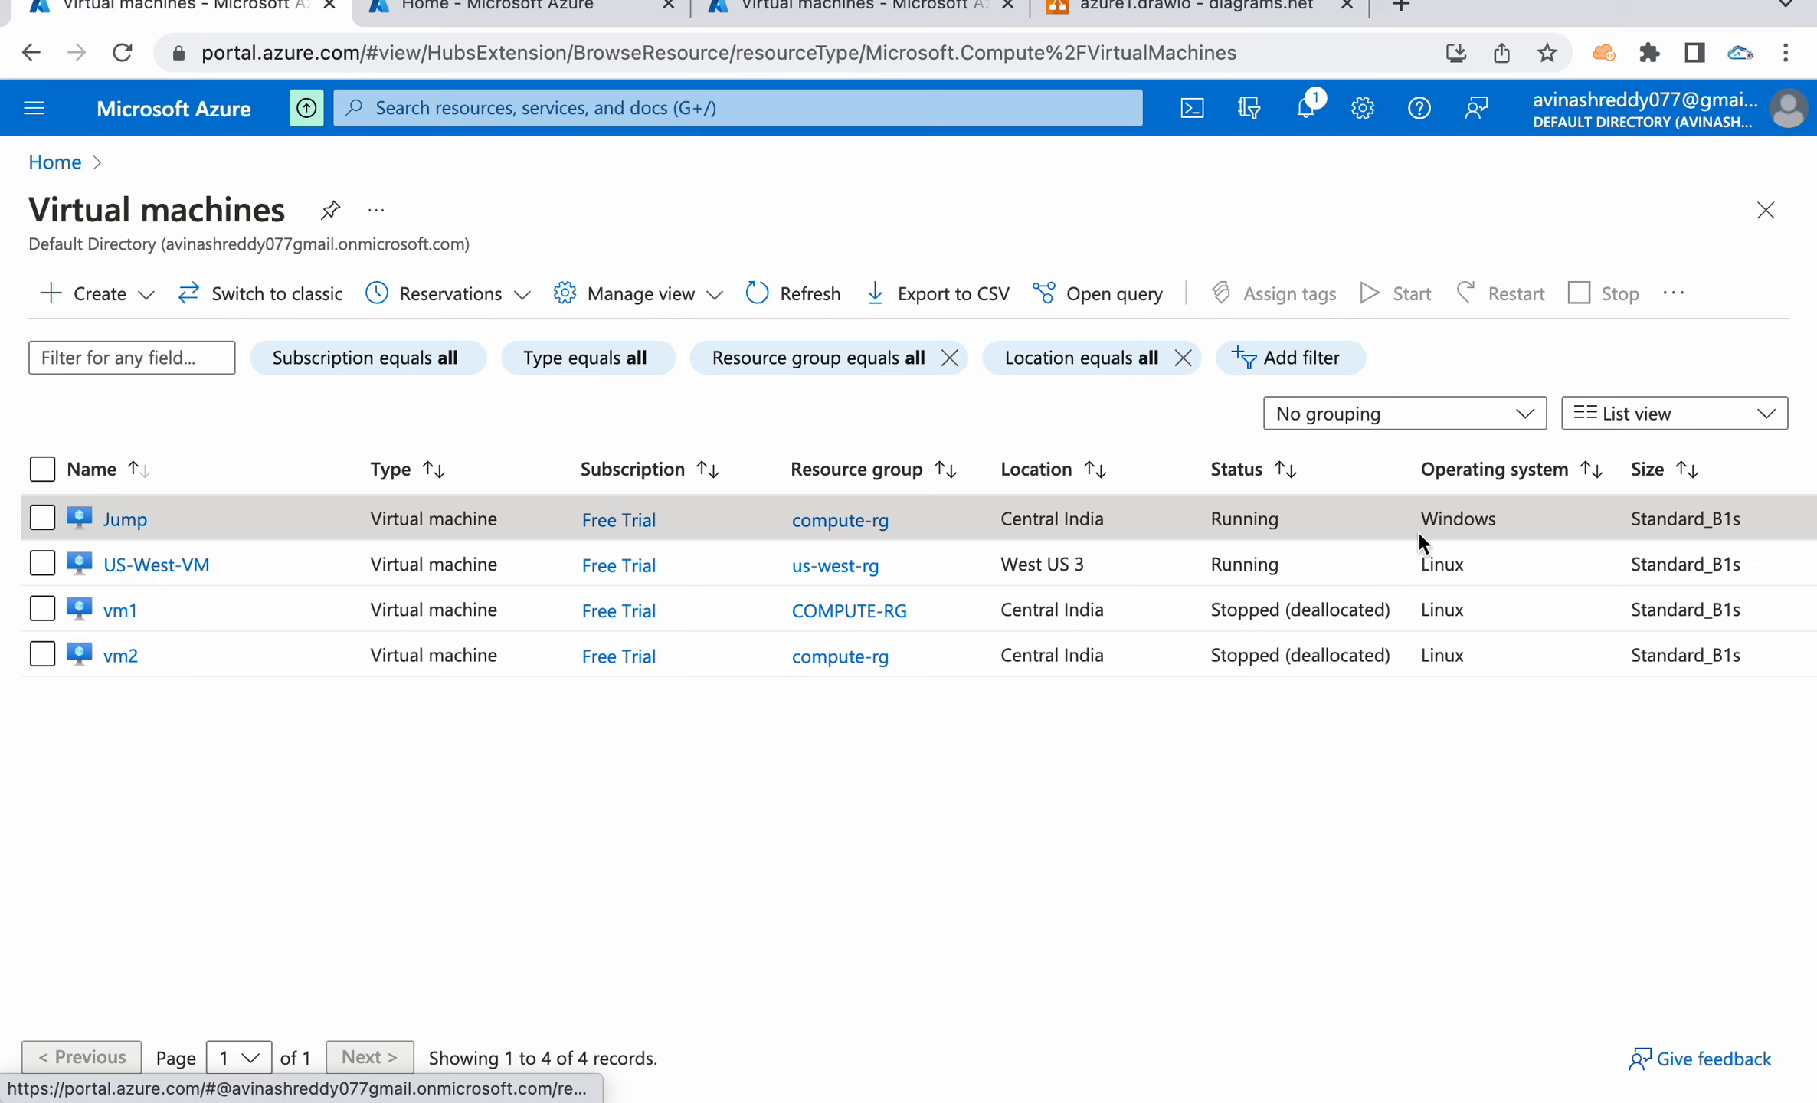
Check the locations of the Jump and US-West-VM machines in the virtual machines list.
drag(1127, 515, 998, 516)
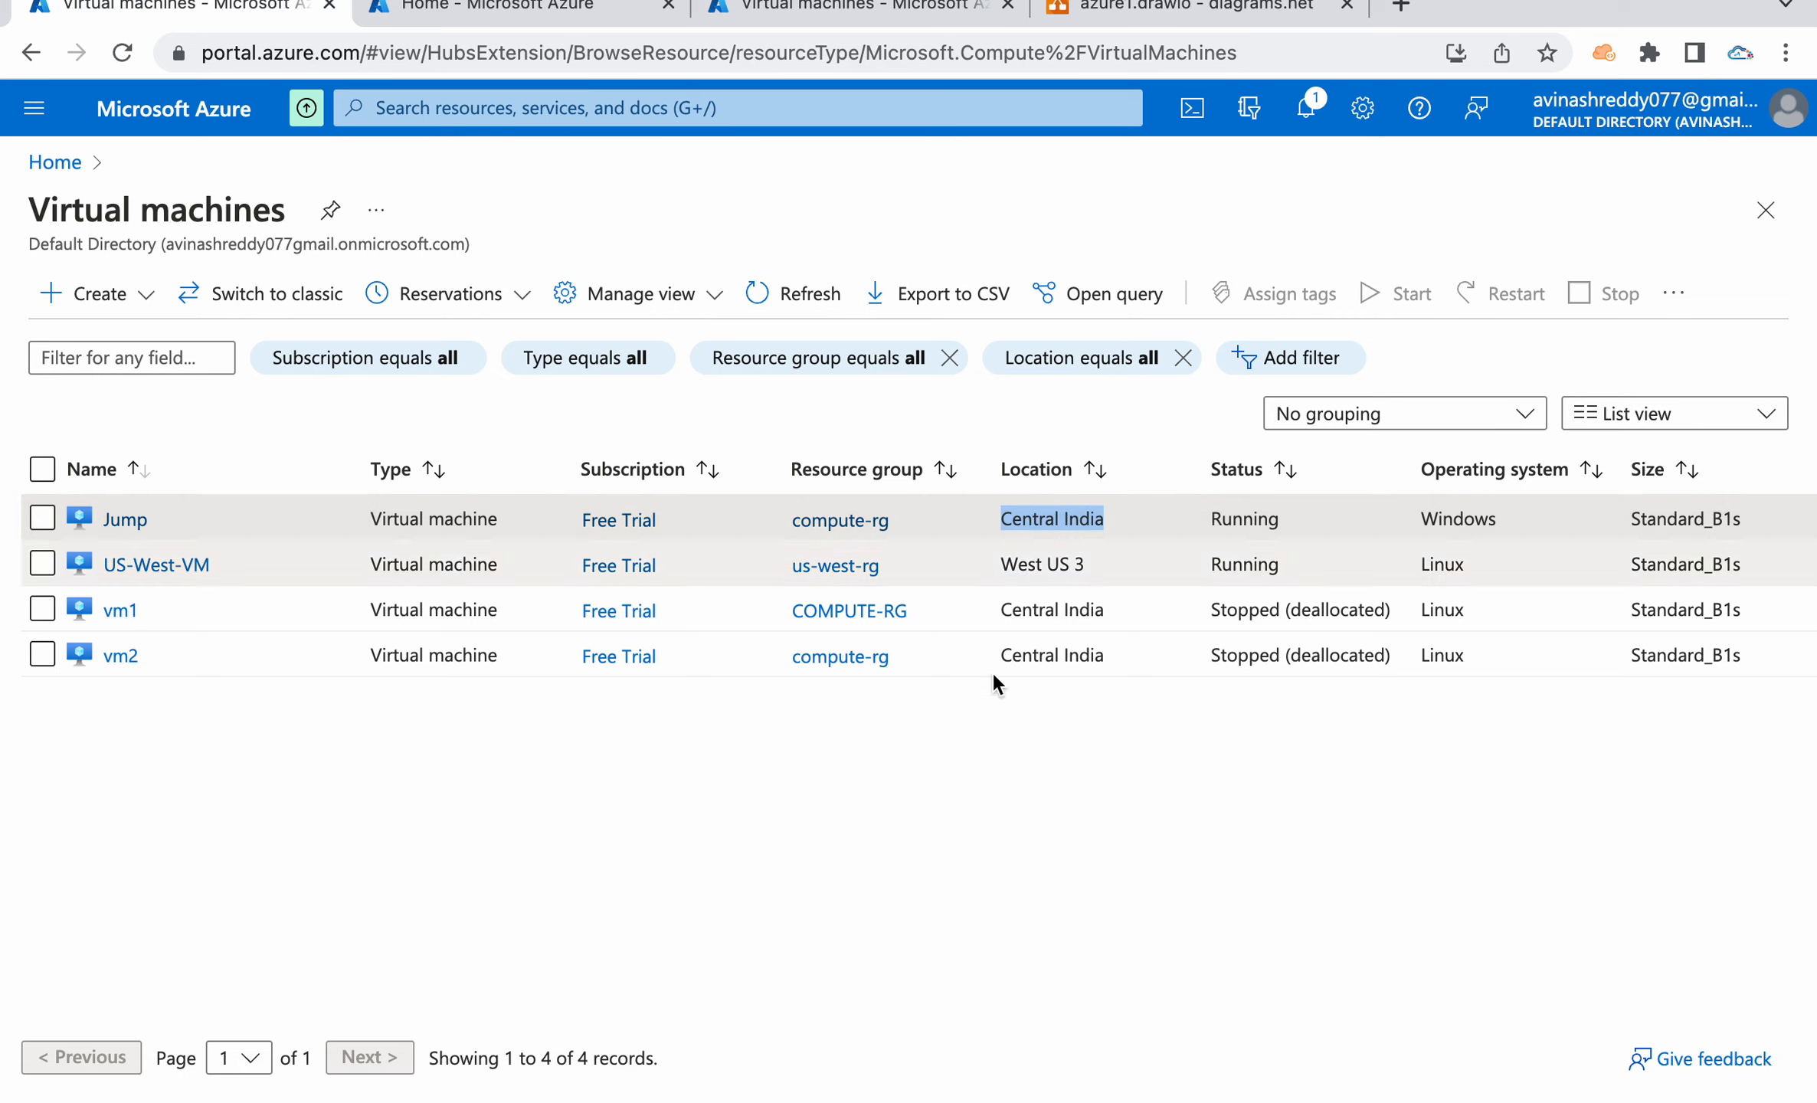
click(1052, 817)
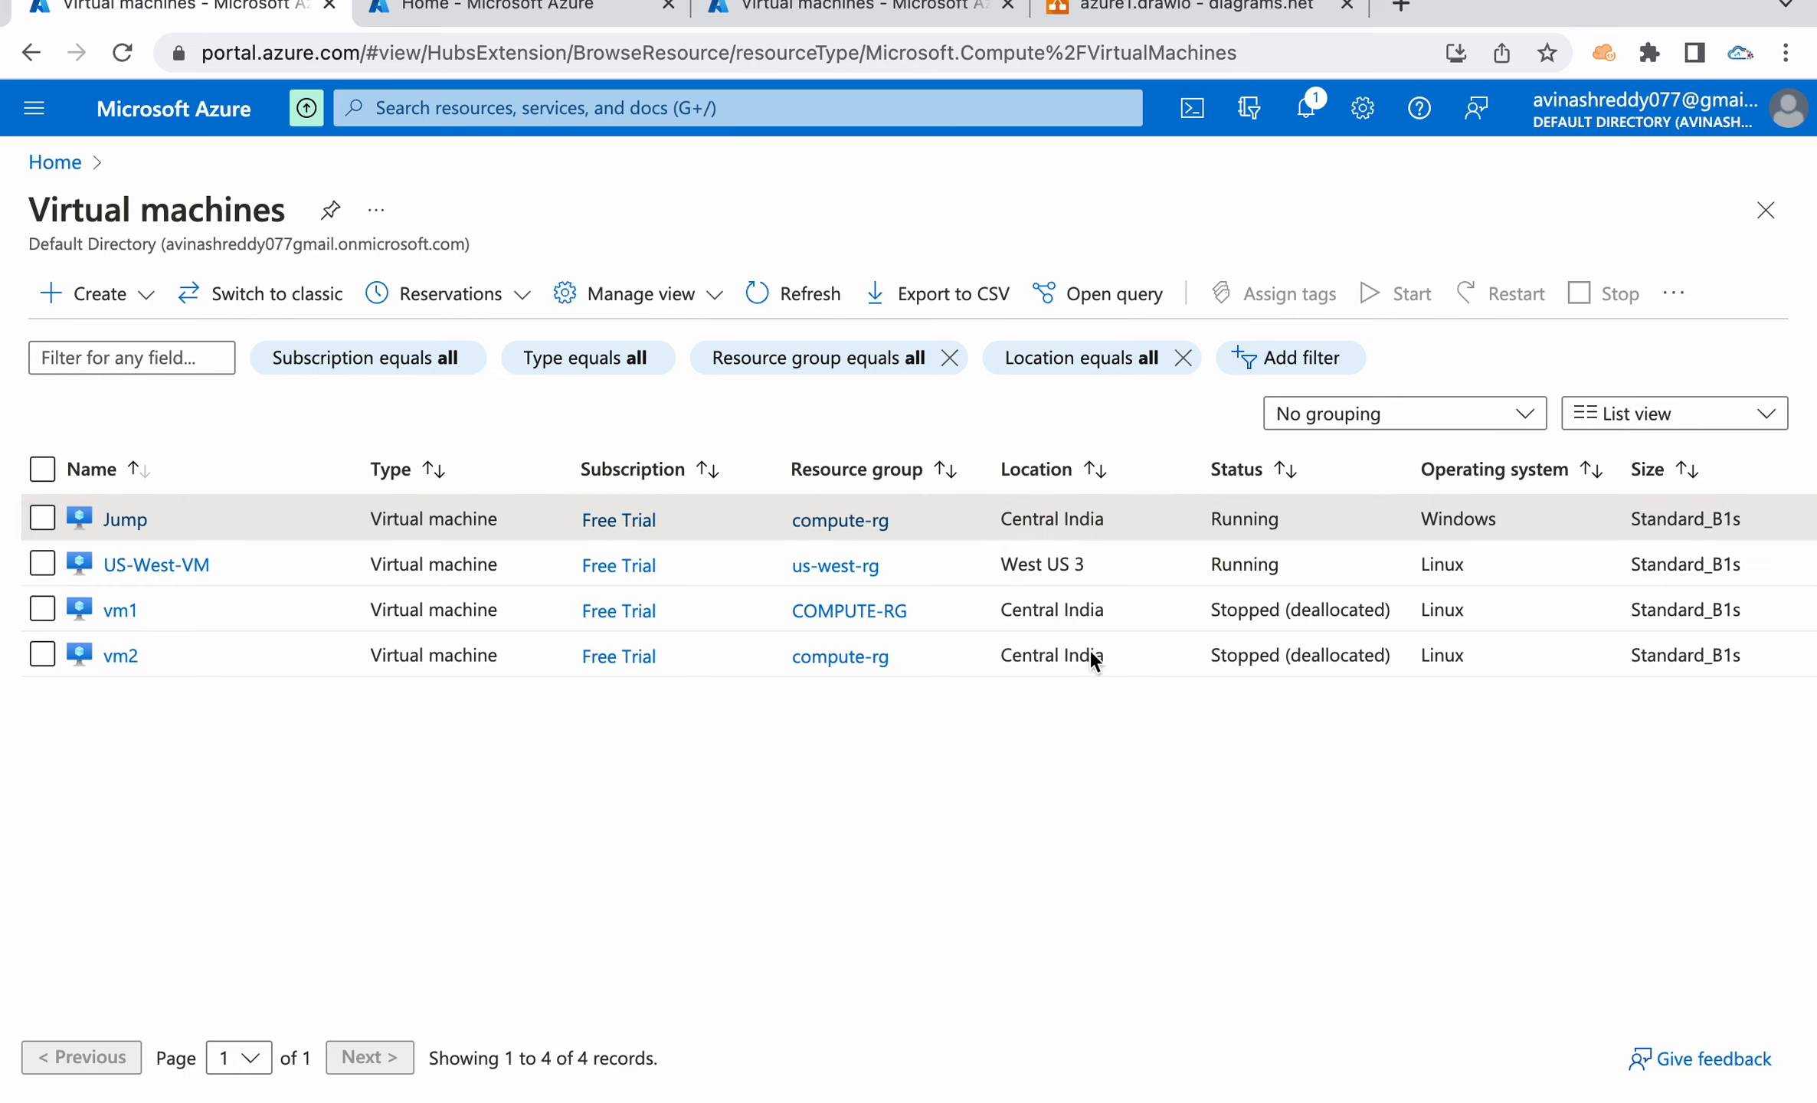
drag(1100, 565, 998, 564)
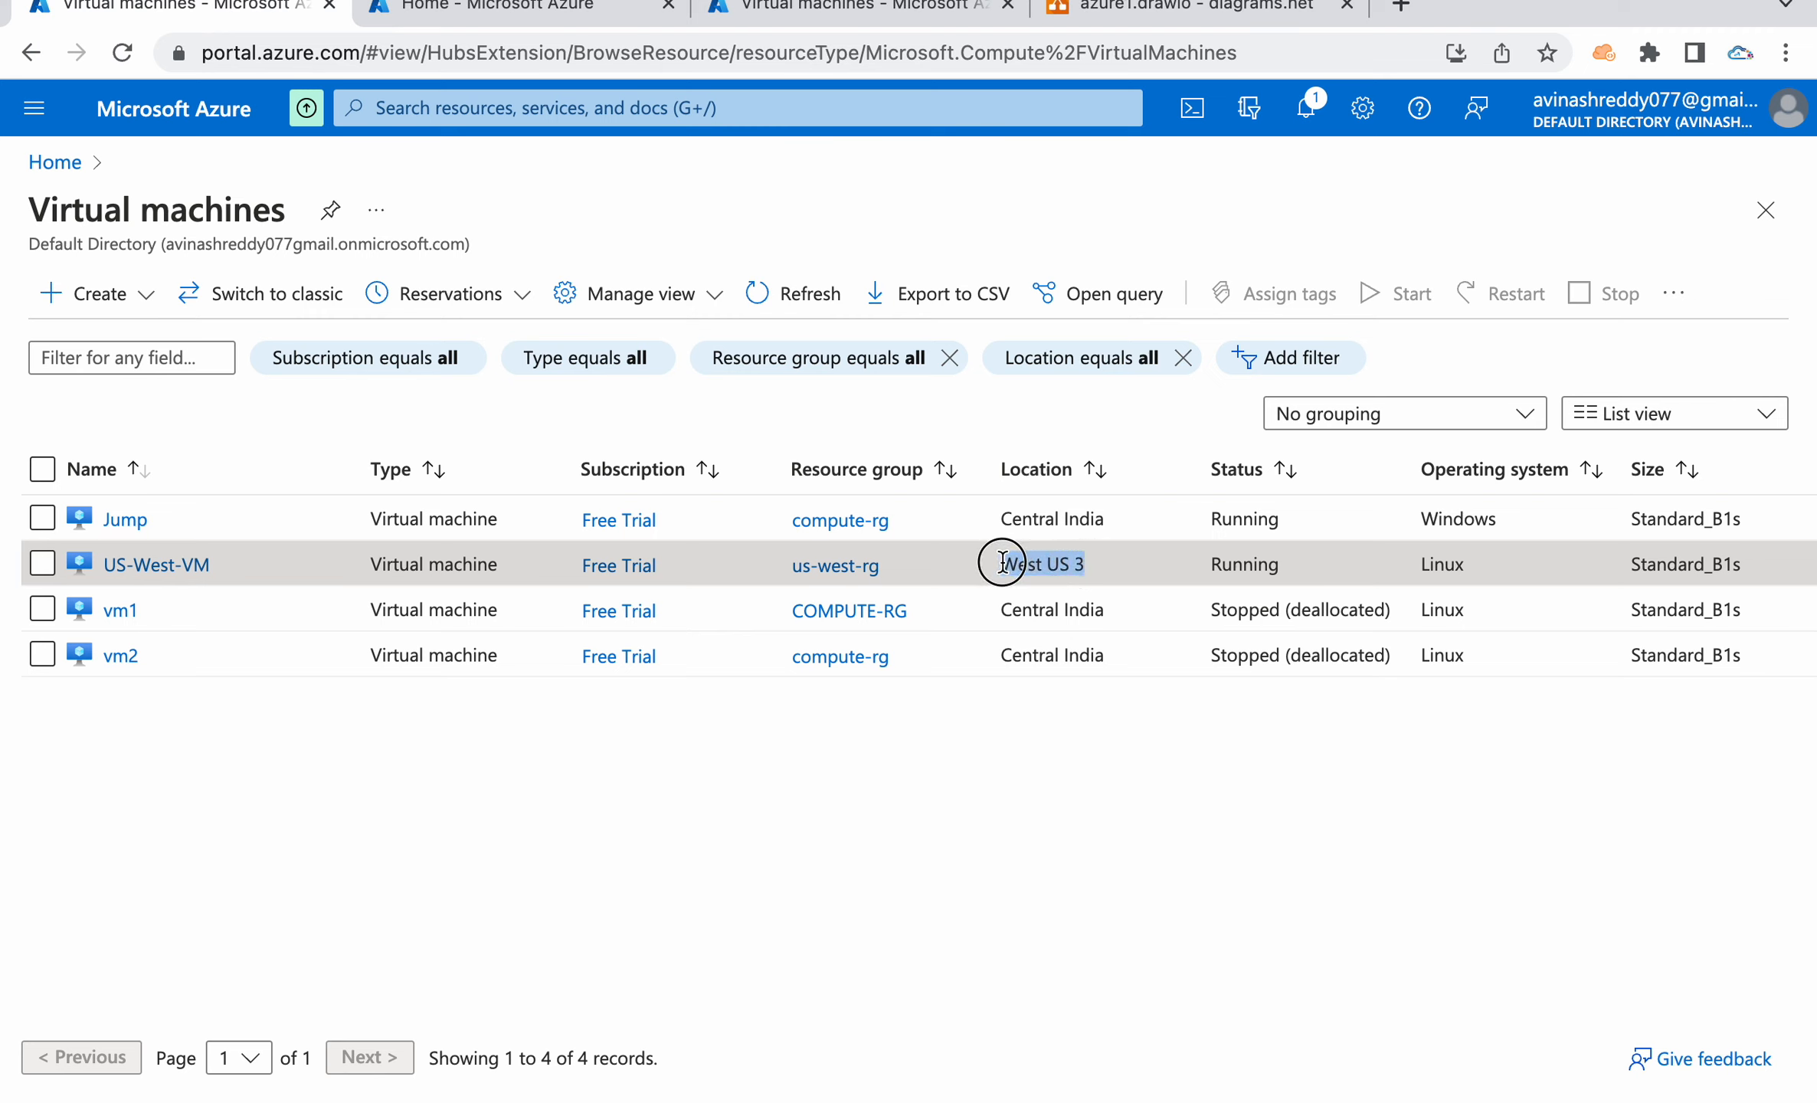
click(960, 853)
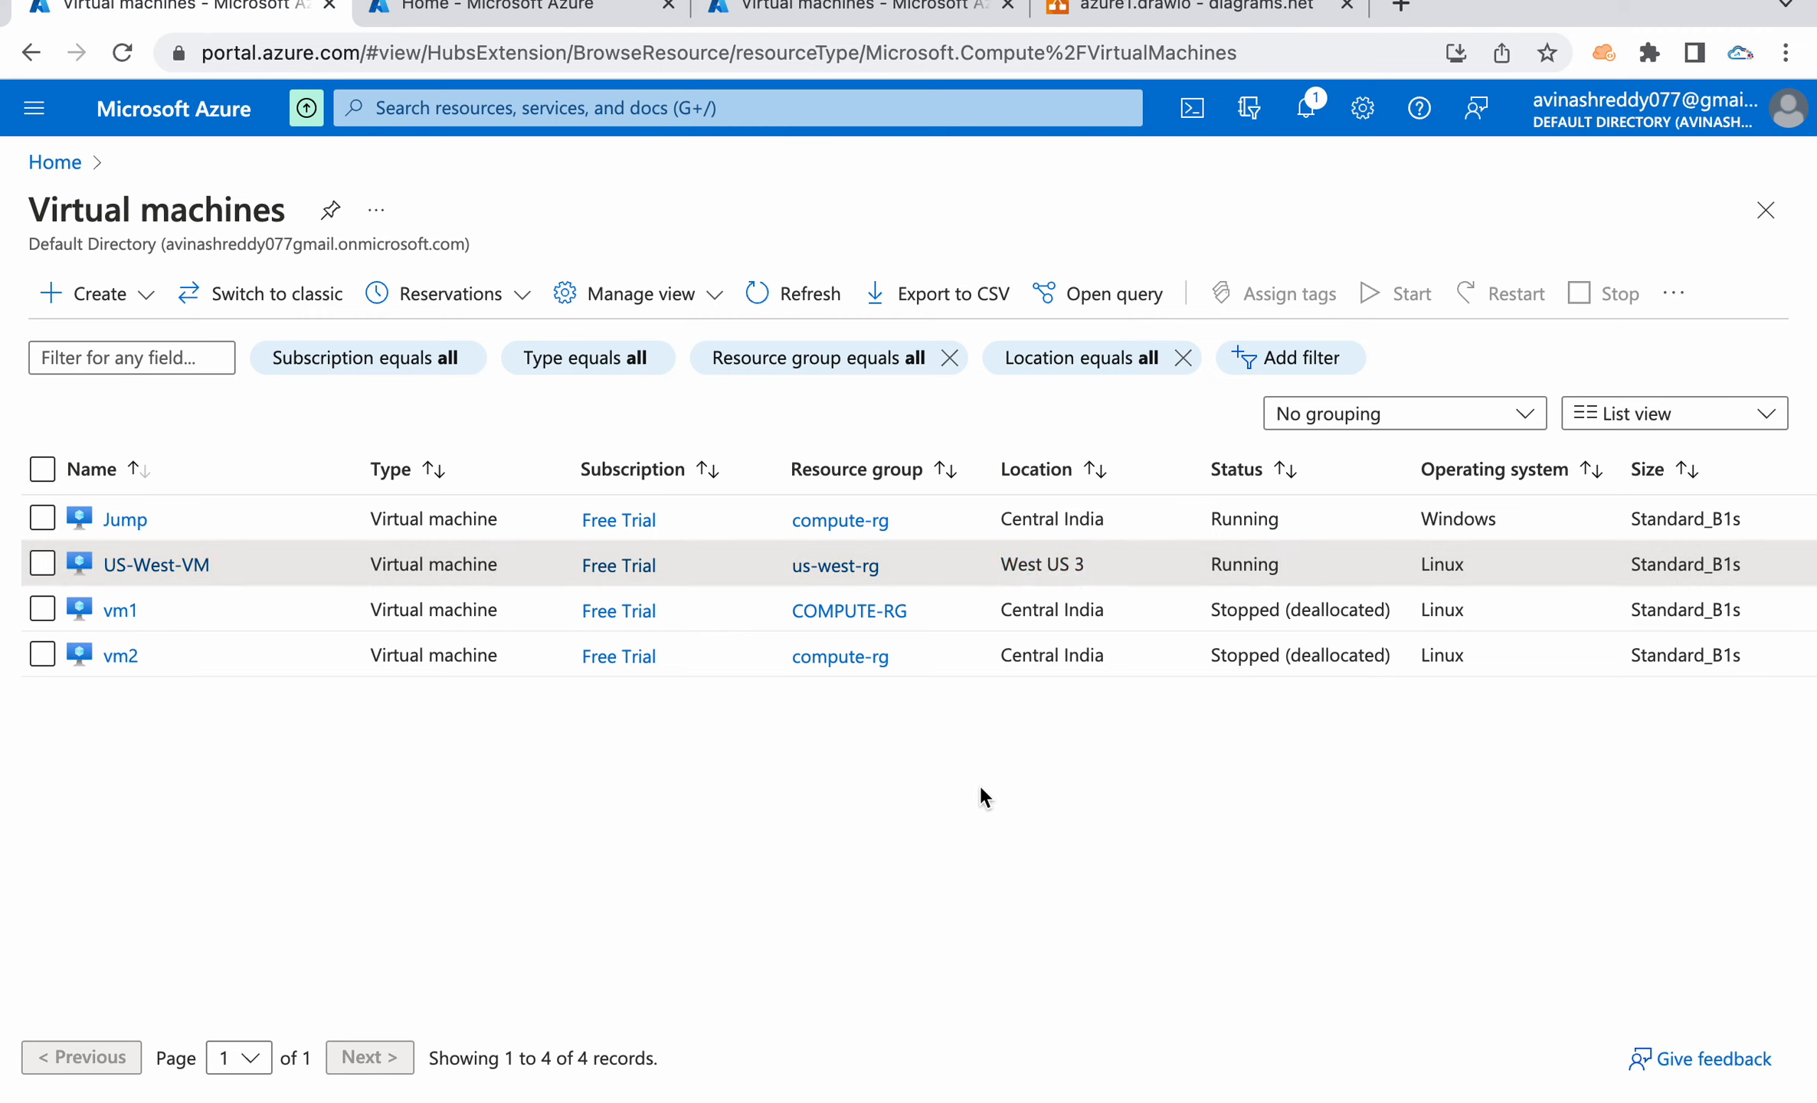
drag(998, 564, 1098, 571)
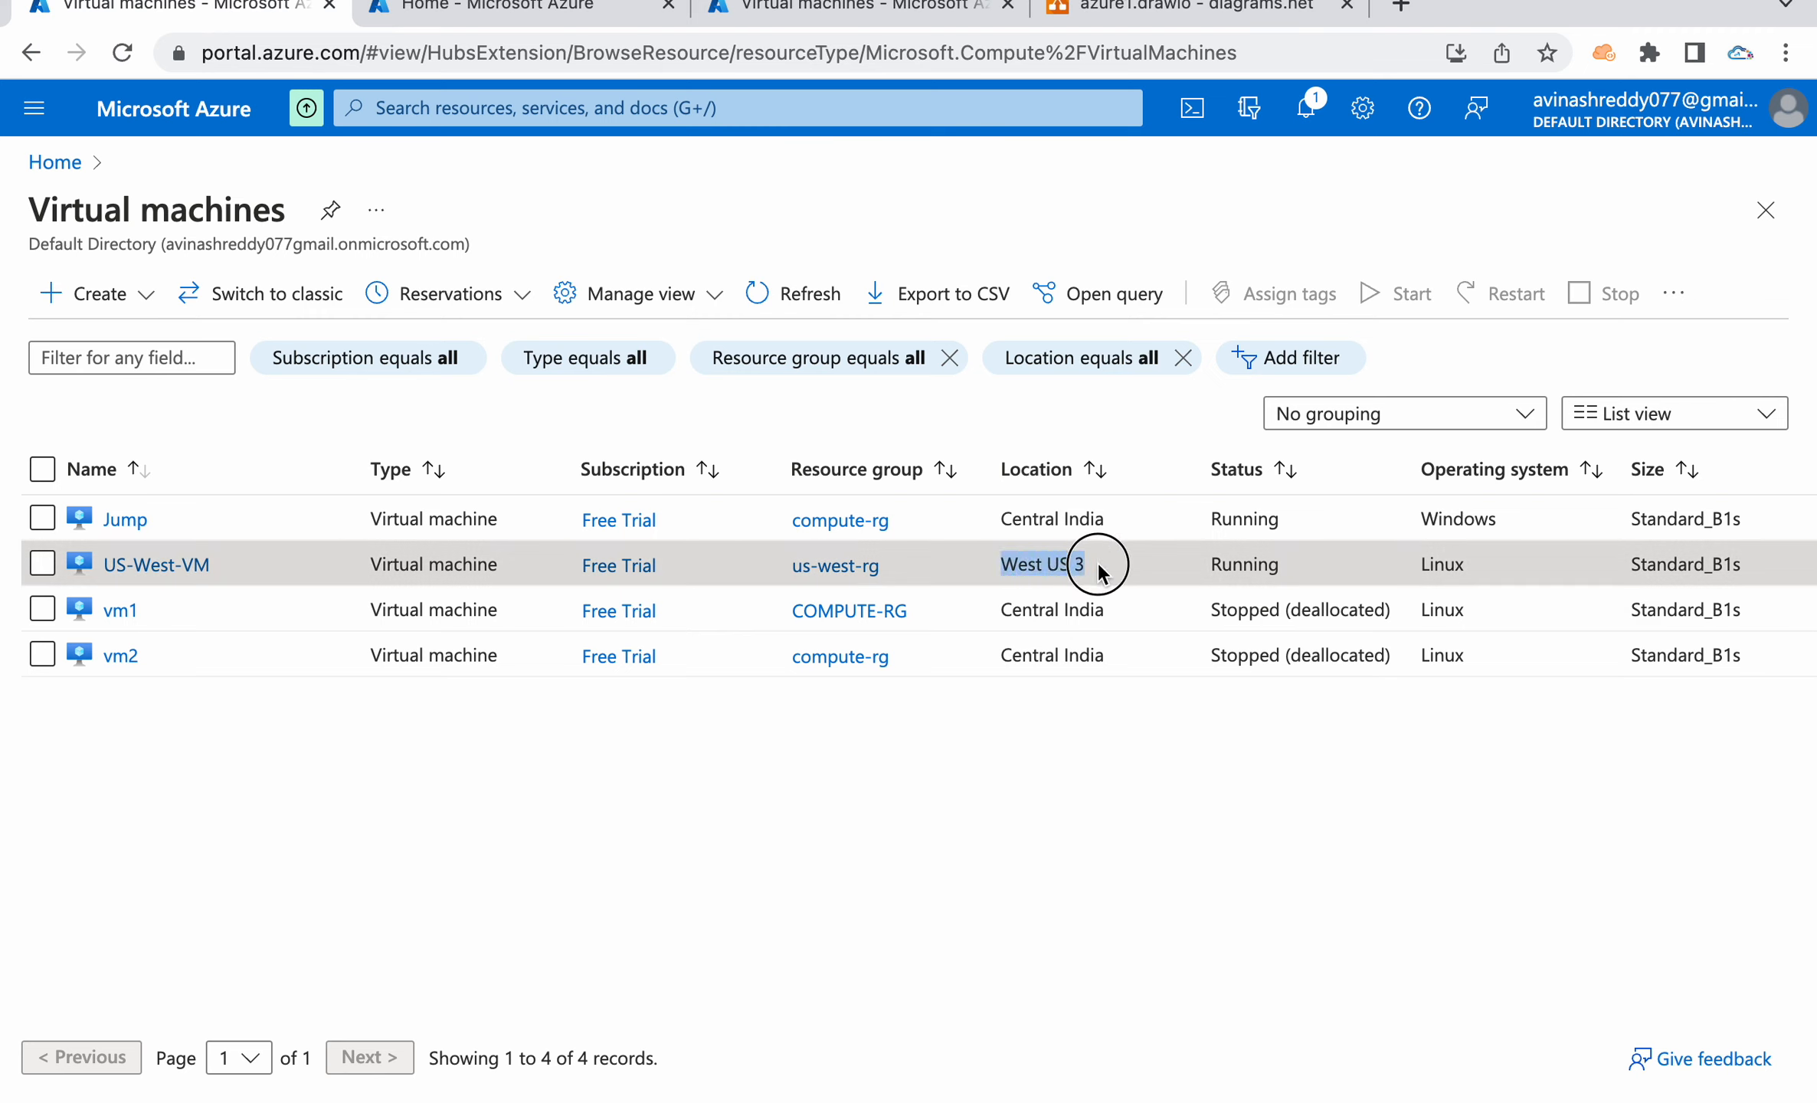
click(852, 791)
Review the overview pages of US-West-VM and Jump, and return to the virtual machines list.
click(167, 565)
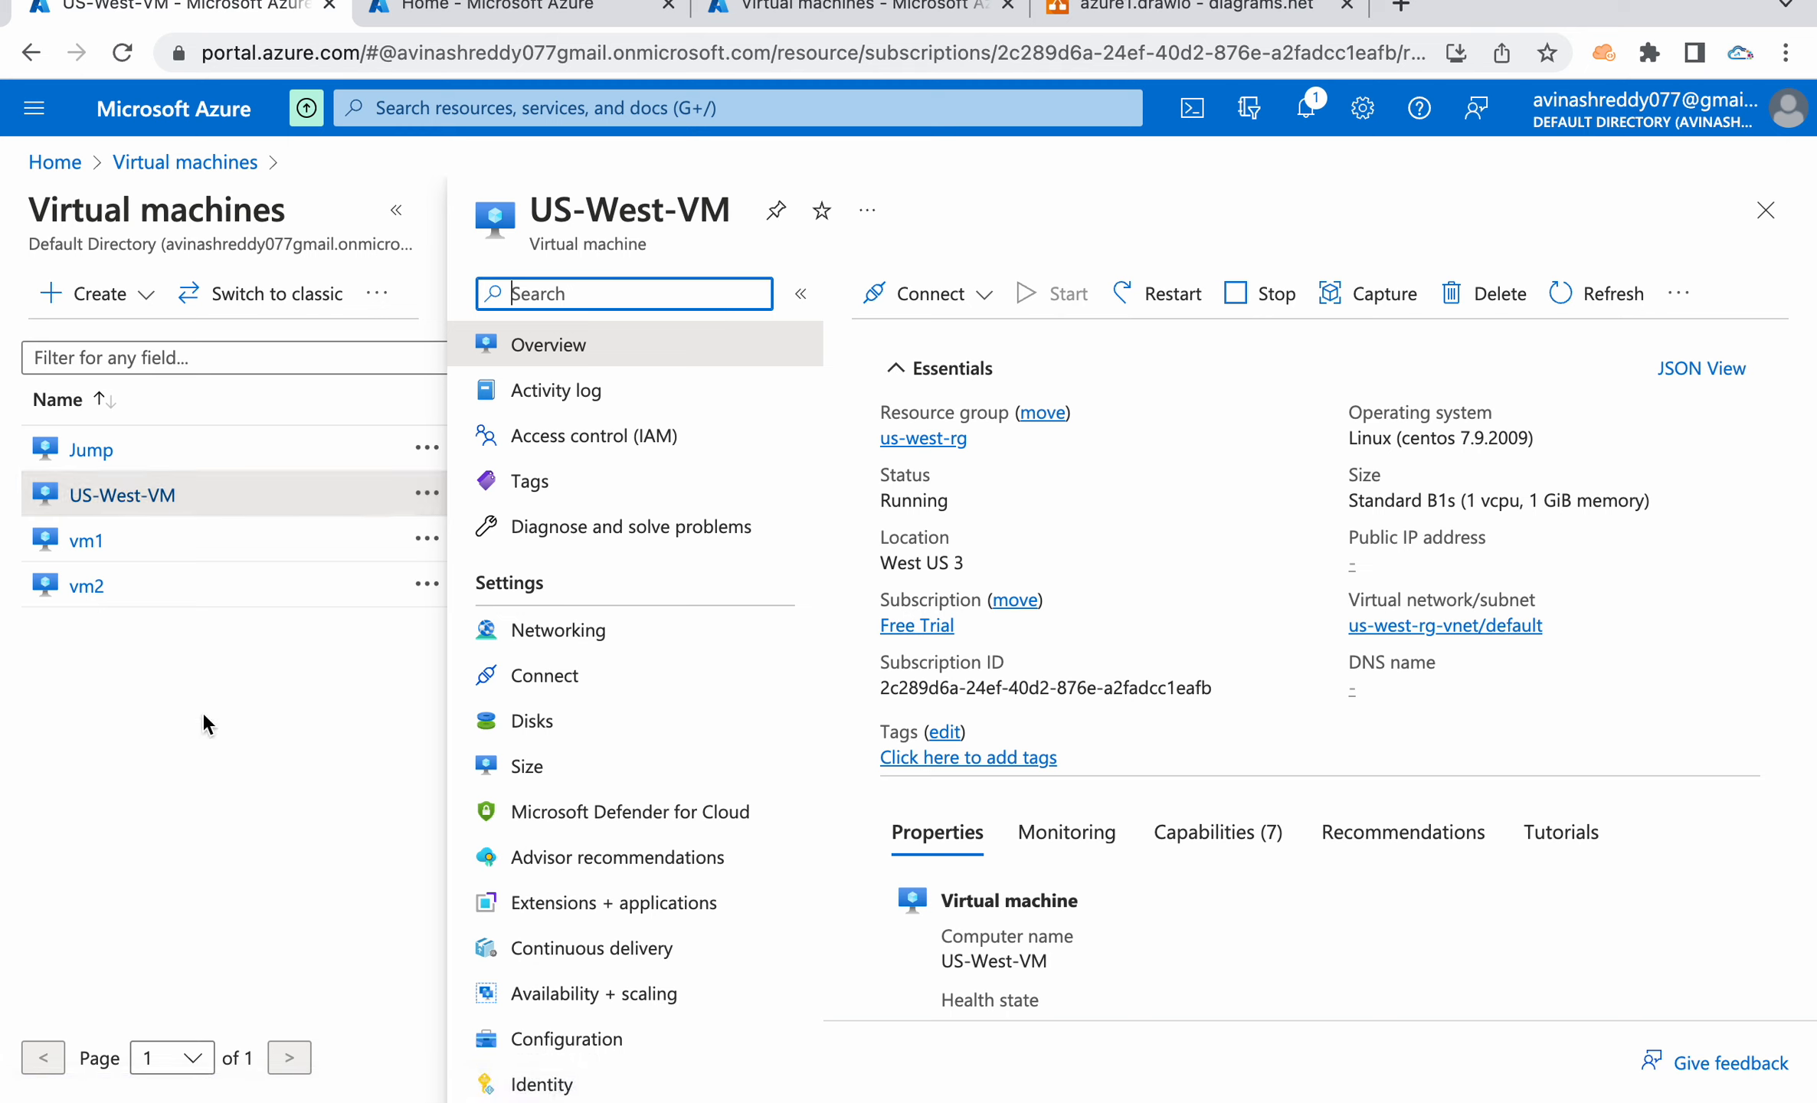
click(206, 752)
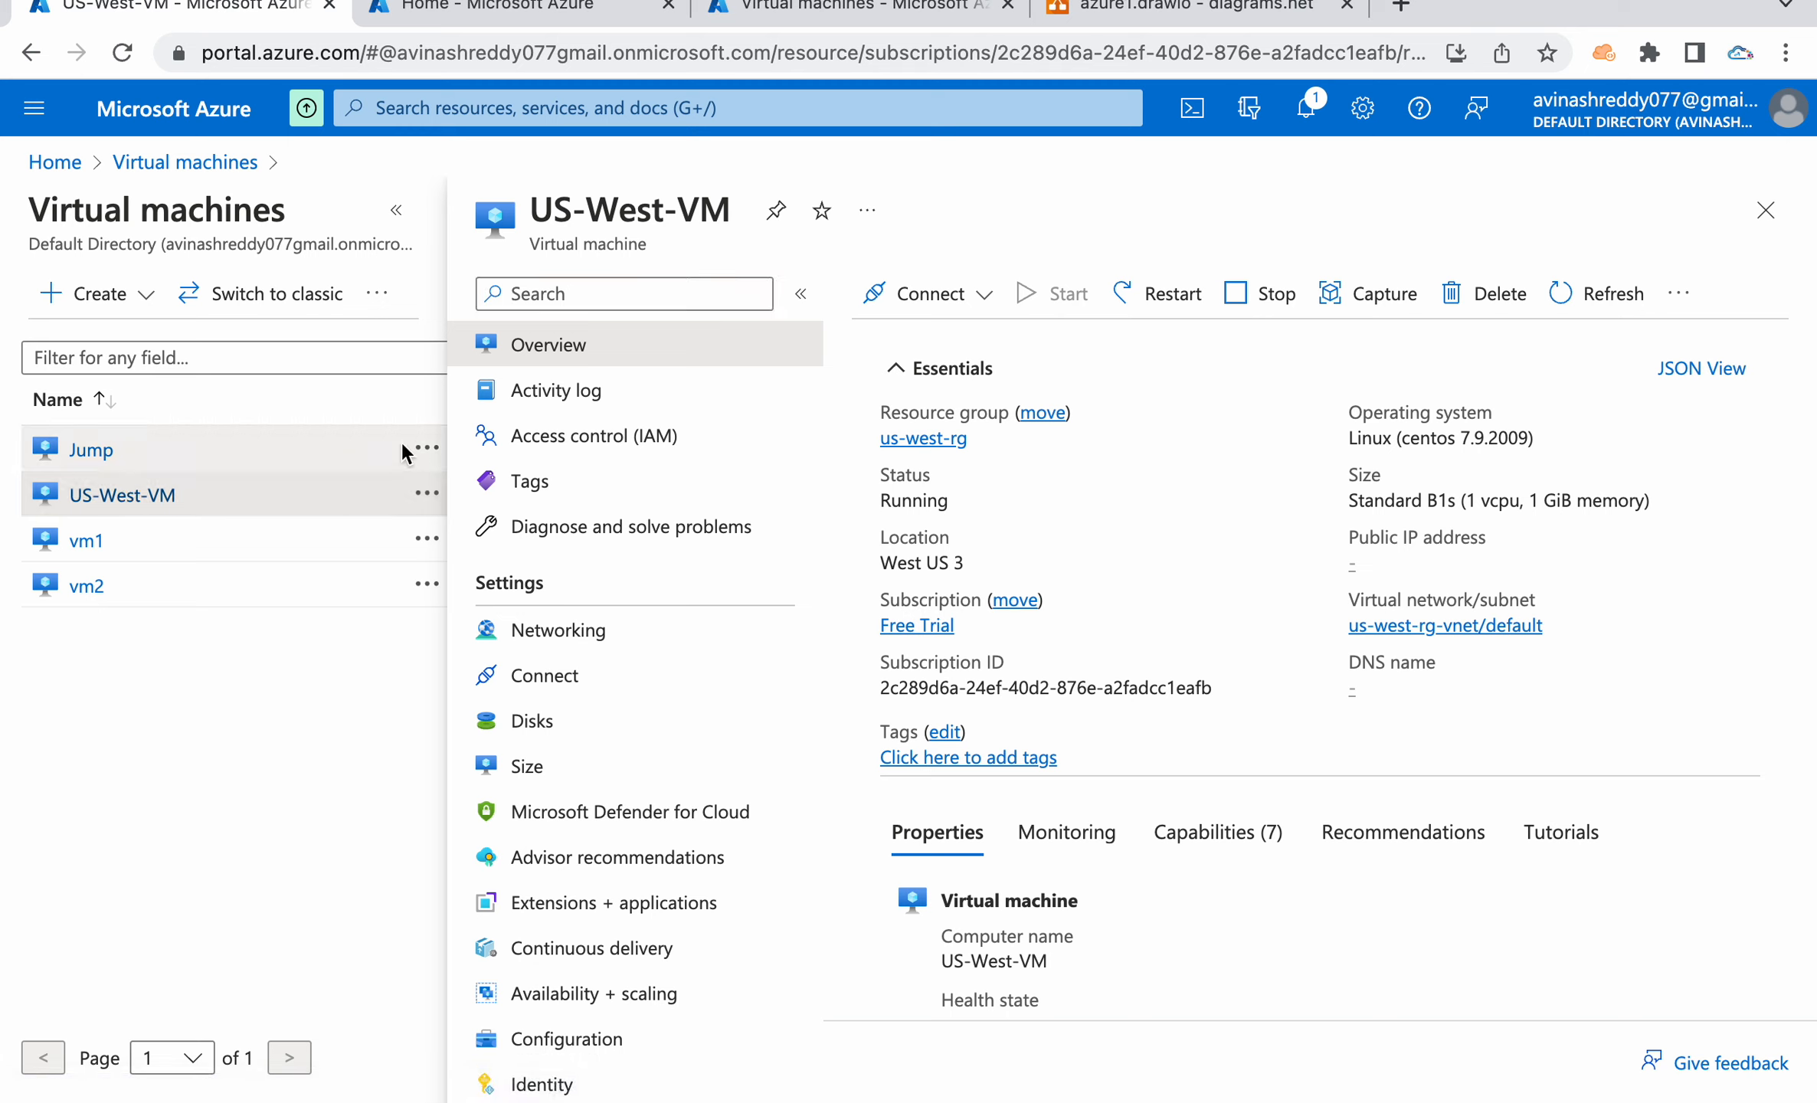
drag(136, 450, 88, 445)
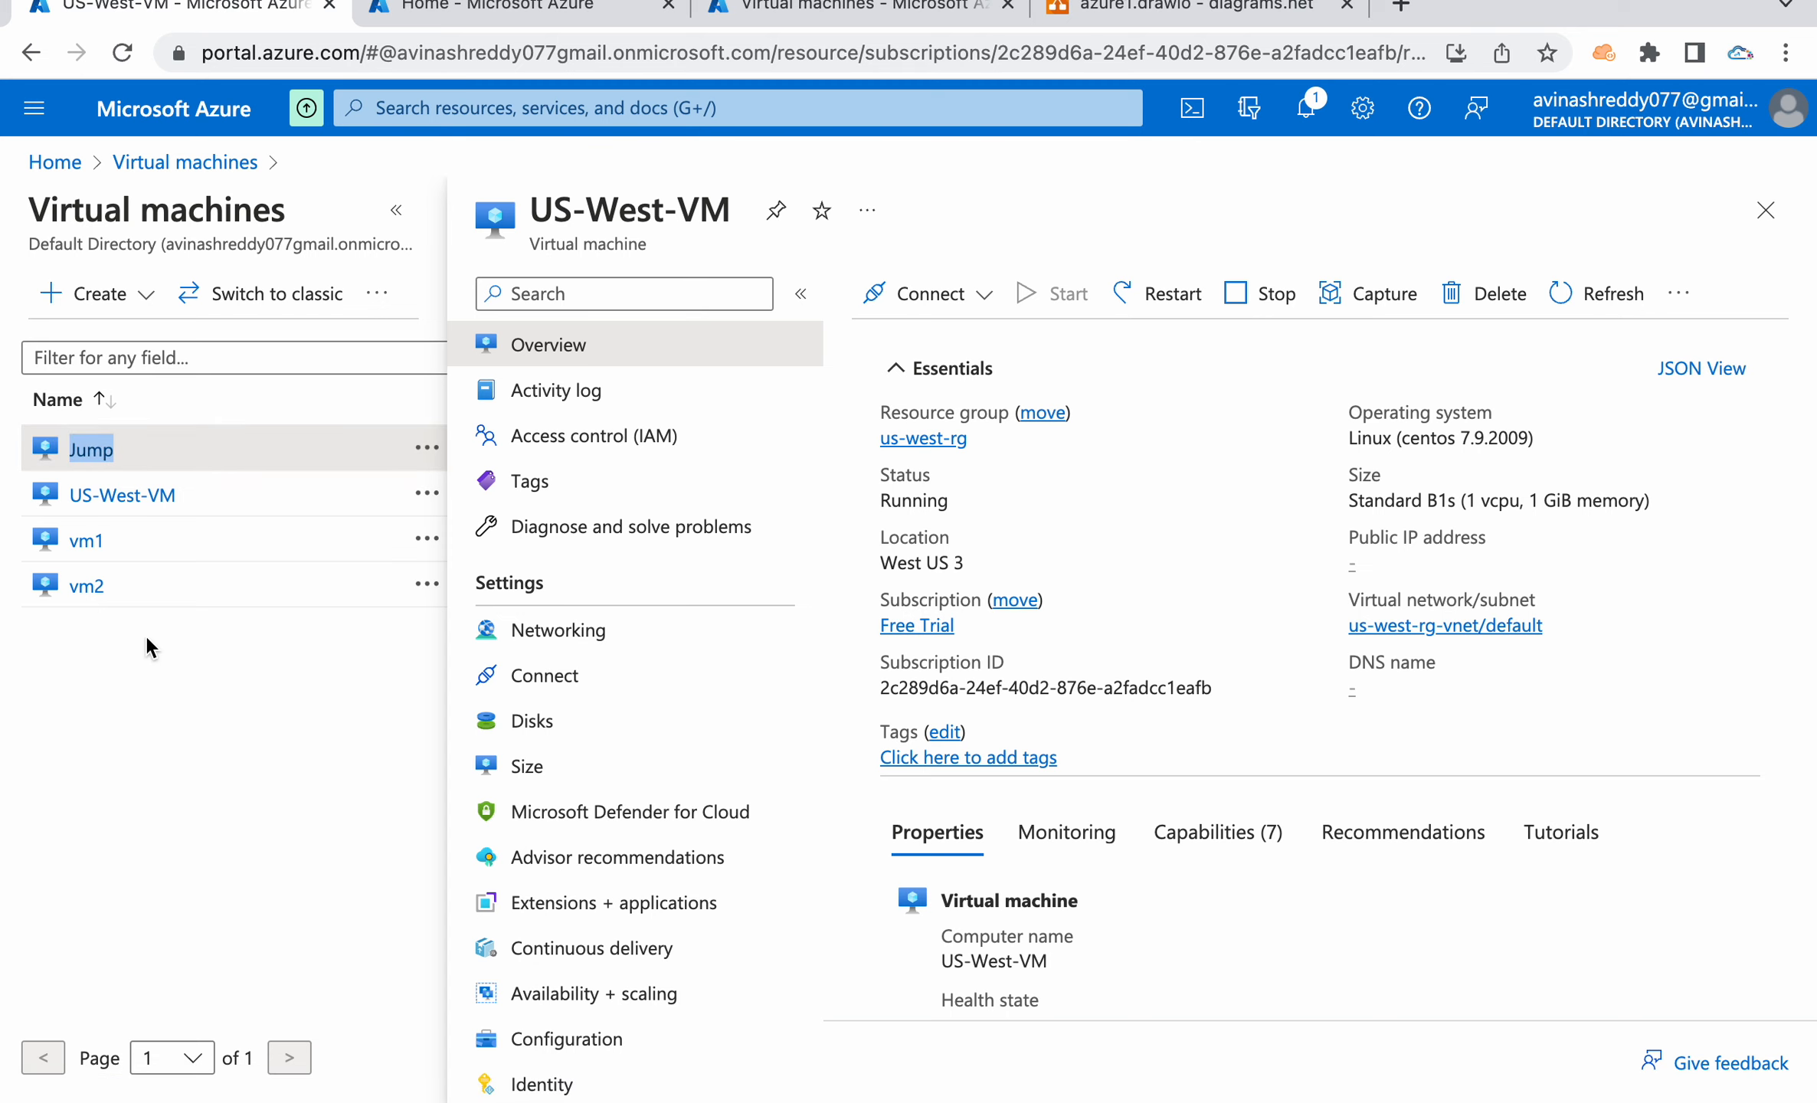
click(207, 735)
click(263, 490)
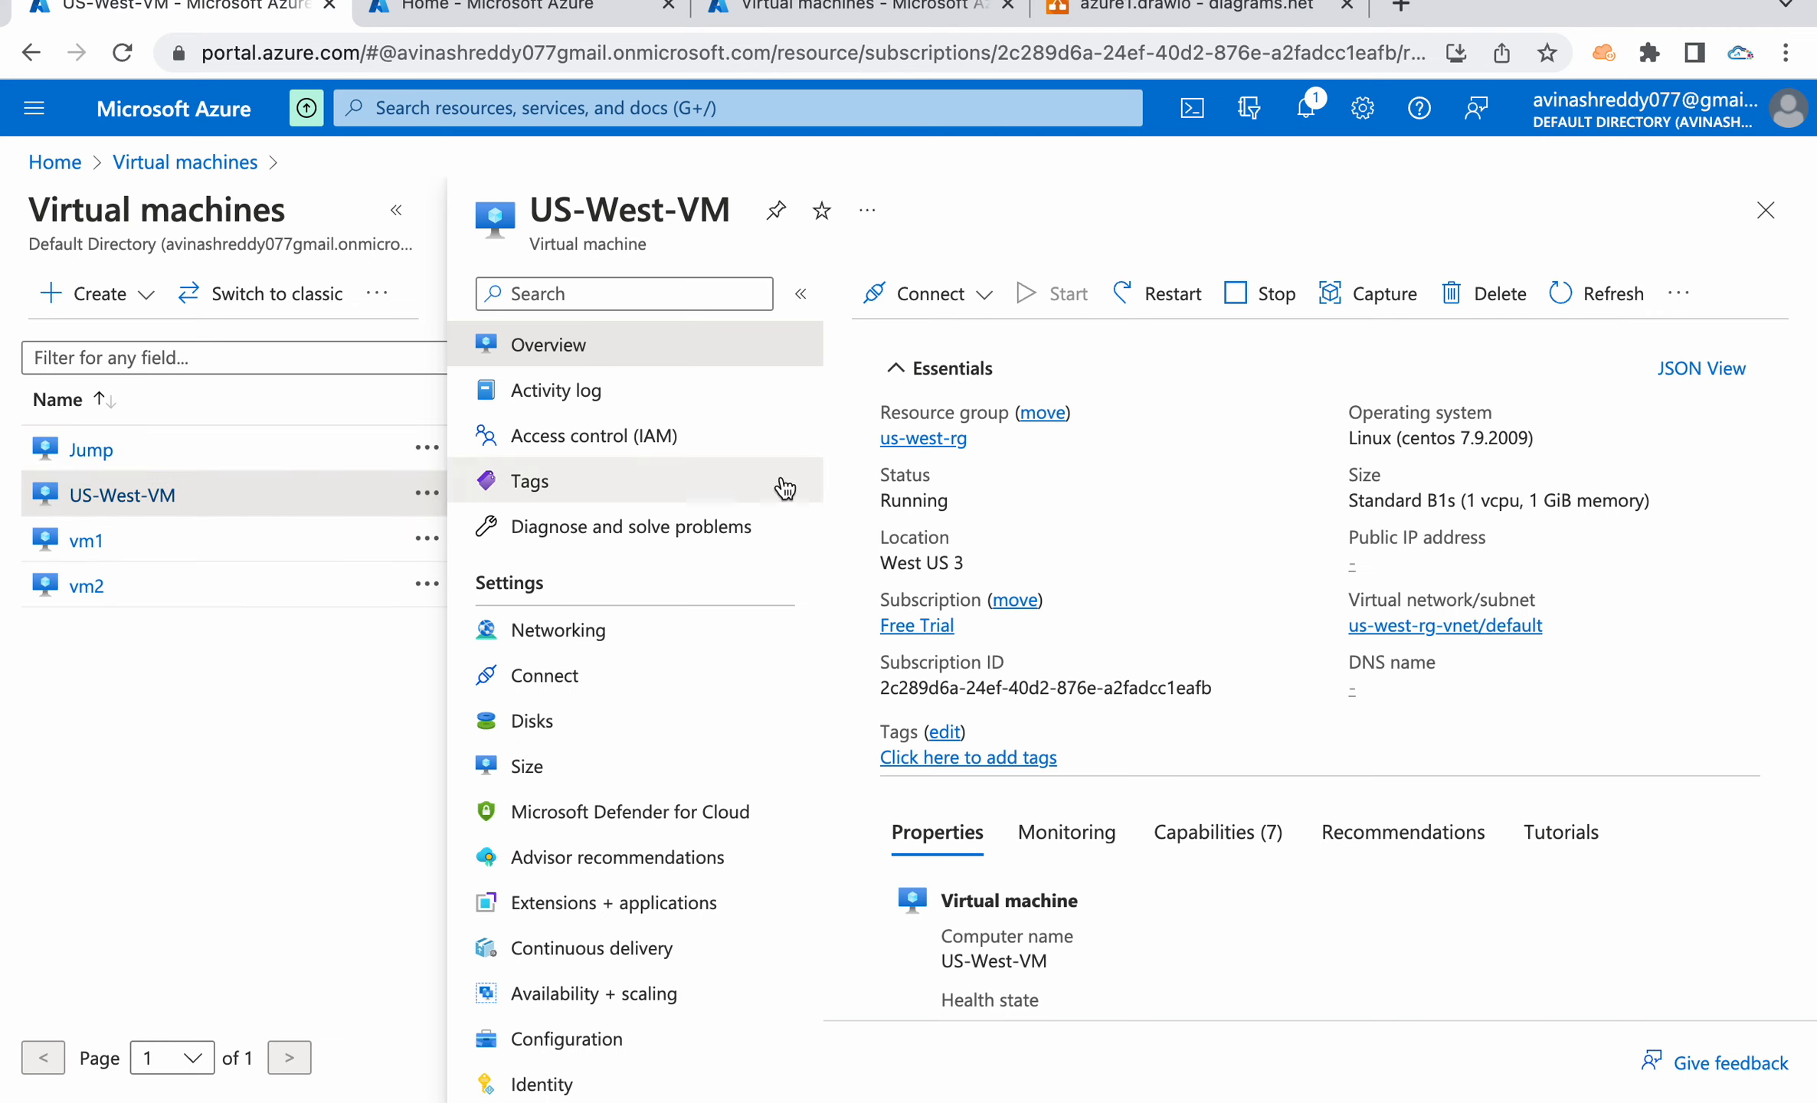
click(92, 454)
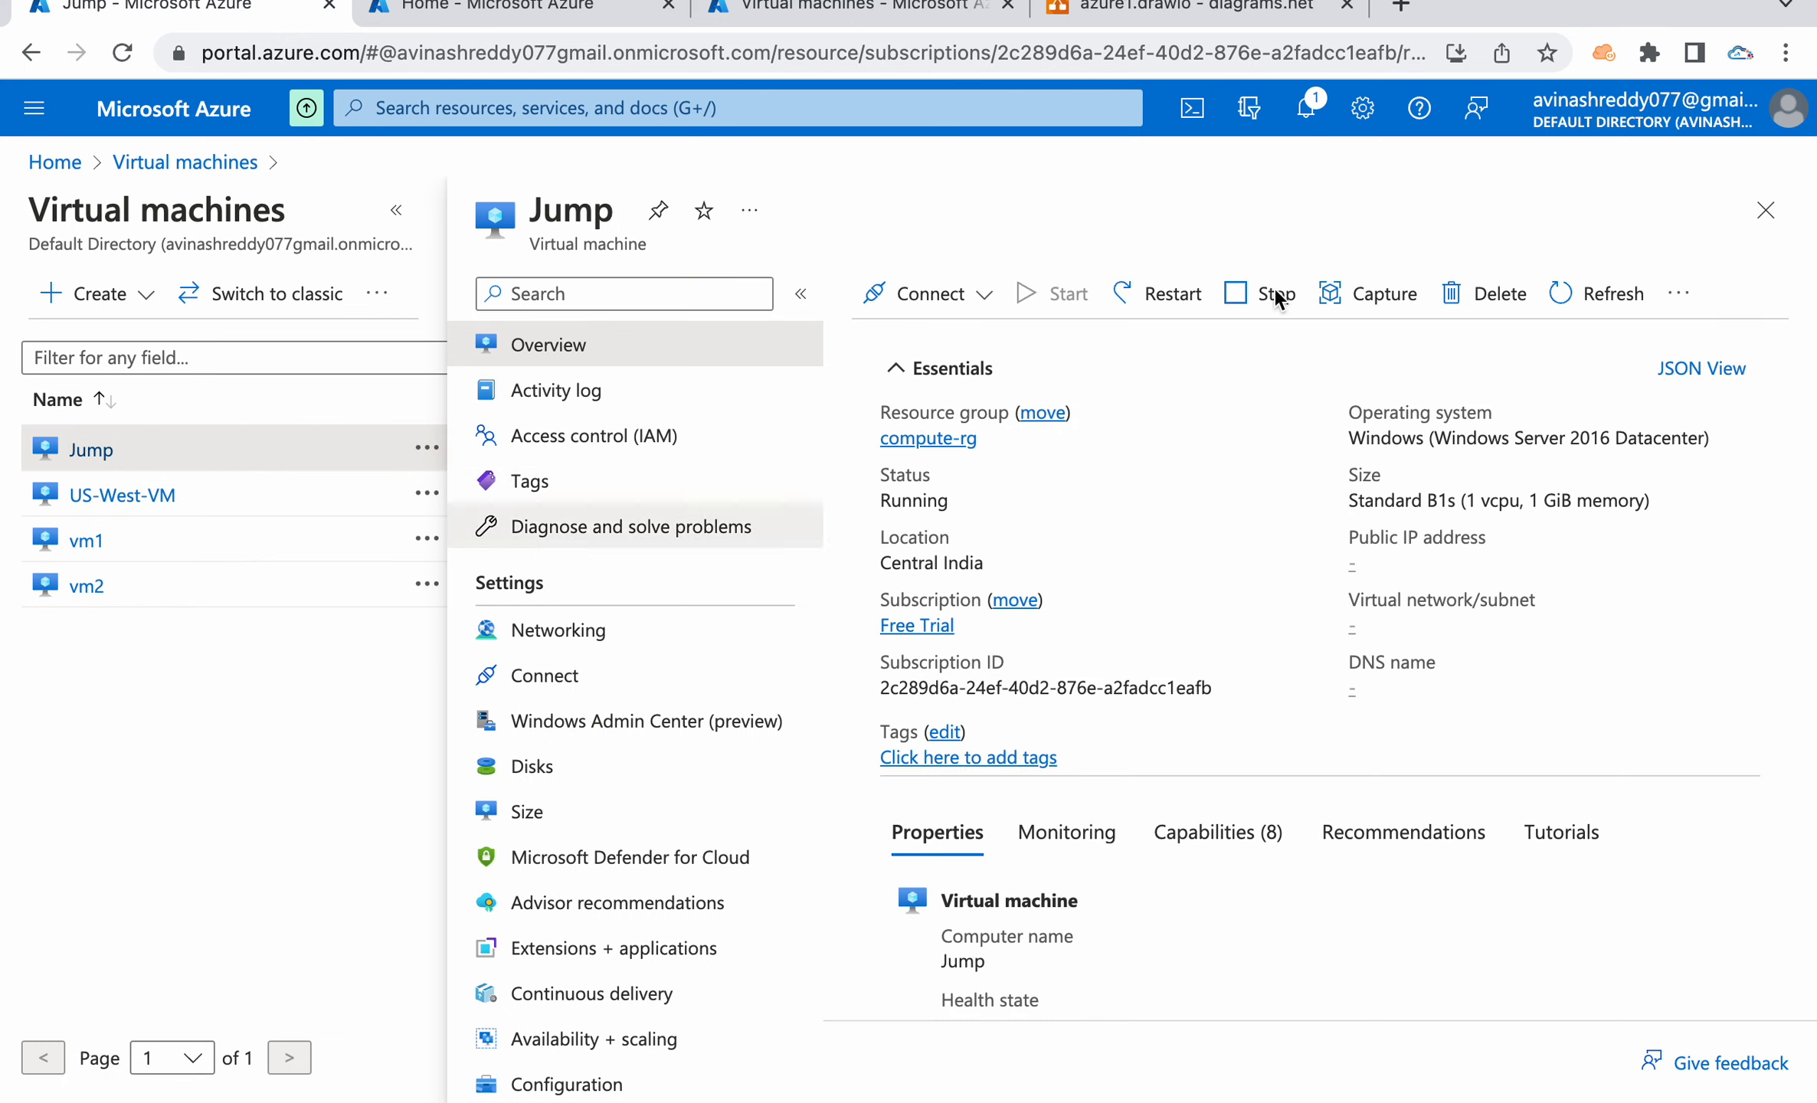
click(1765, 210)
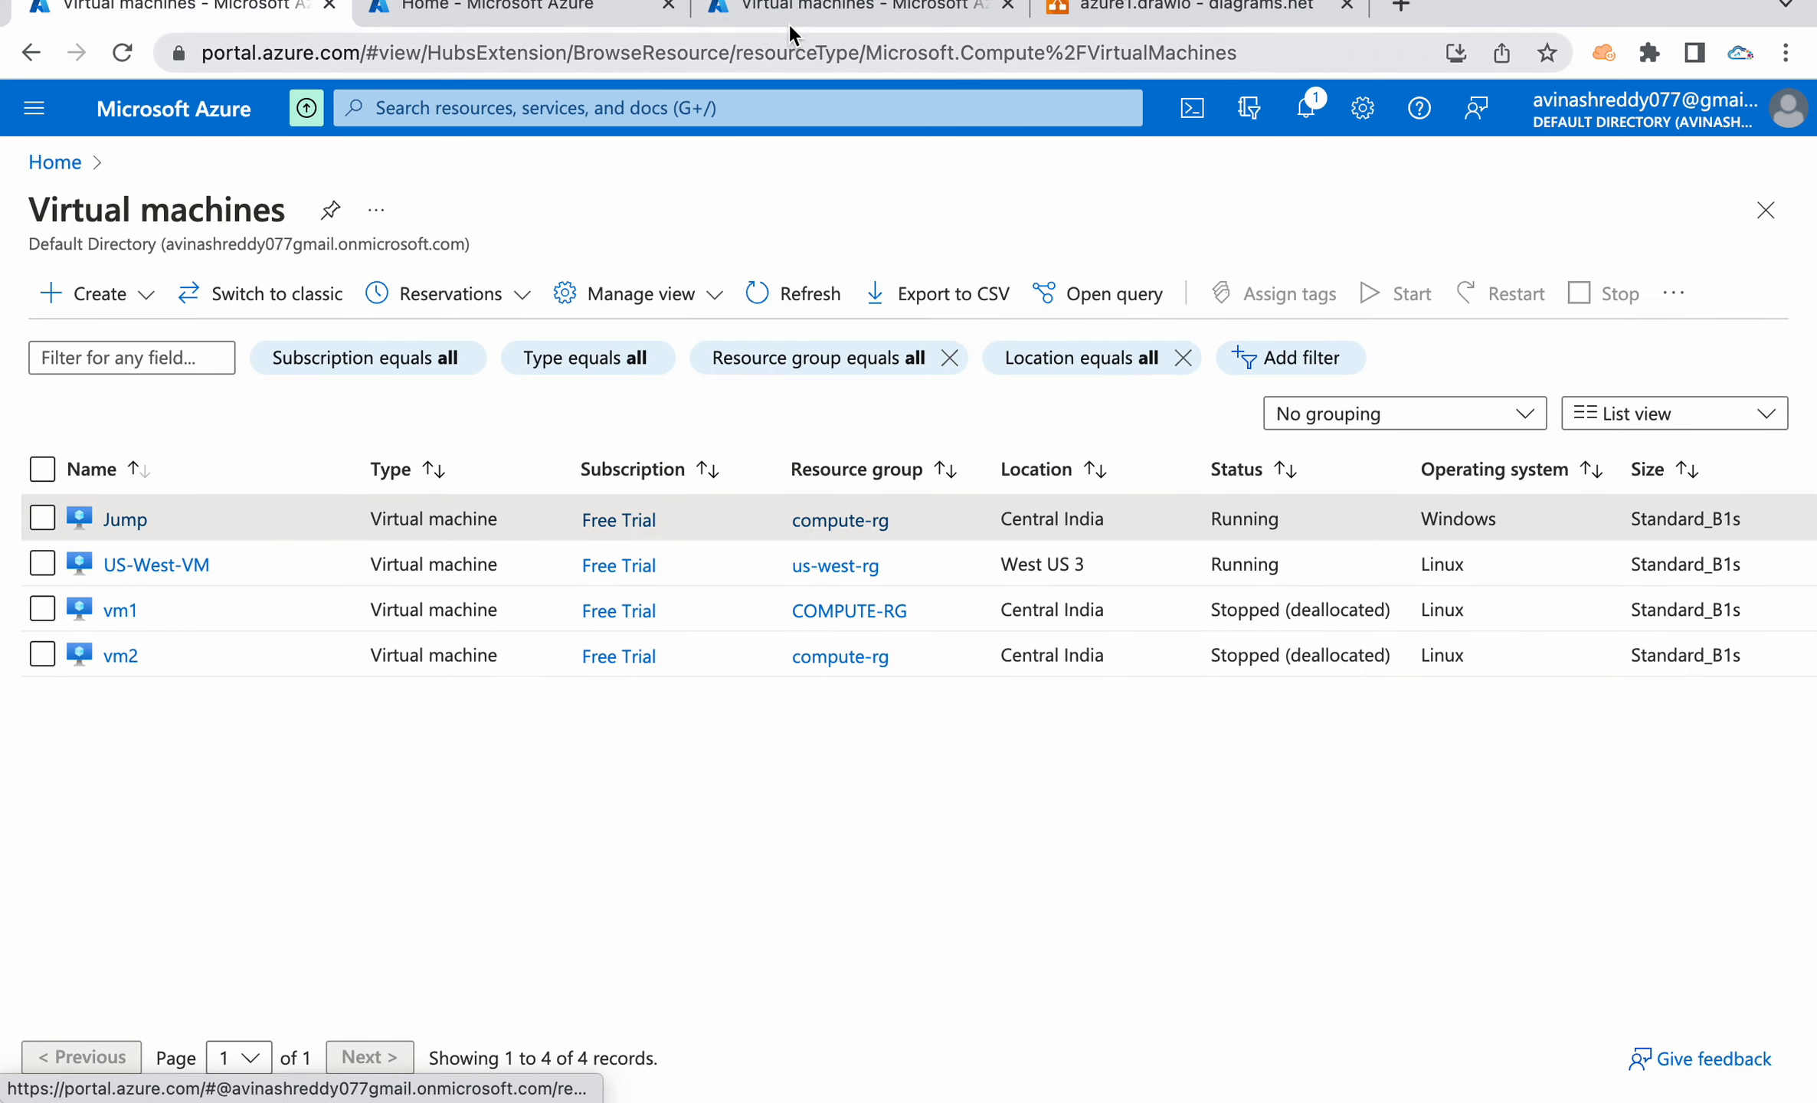
Open the Bastion connection page for the Jump virtual machine.
click(117, 521)
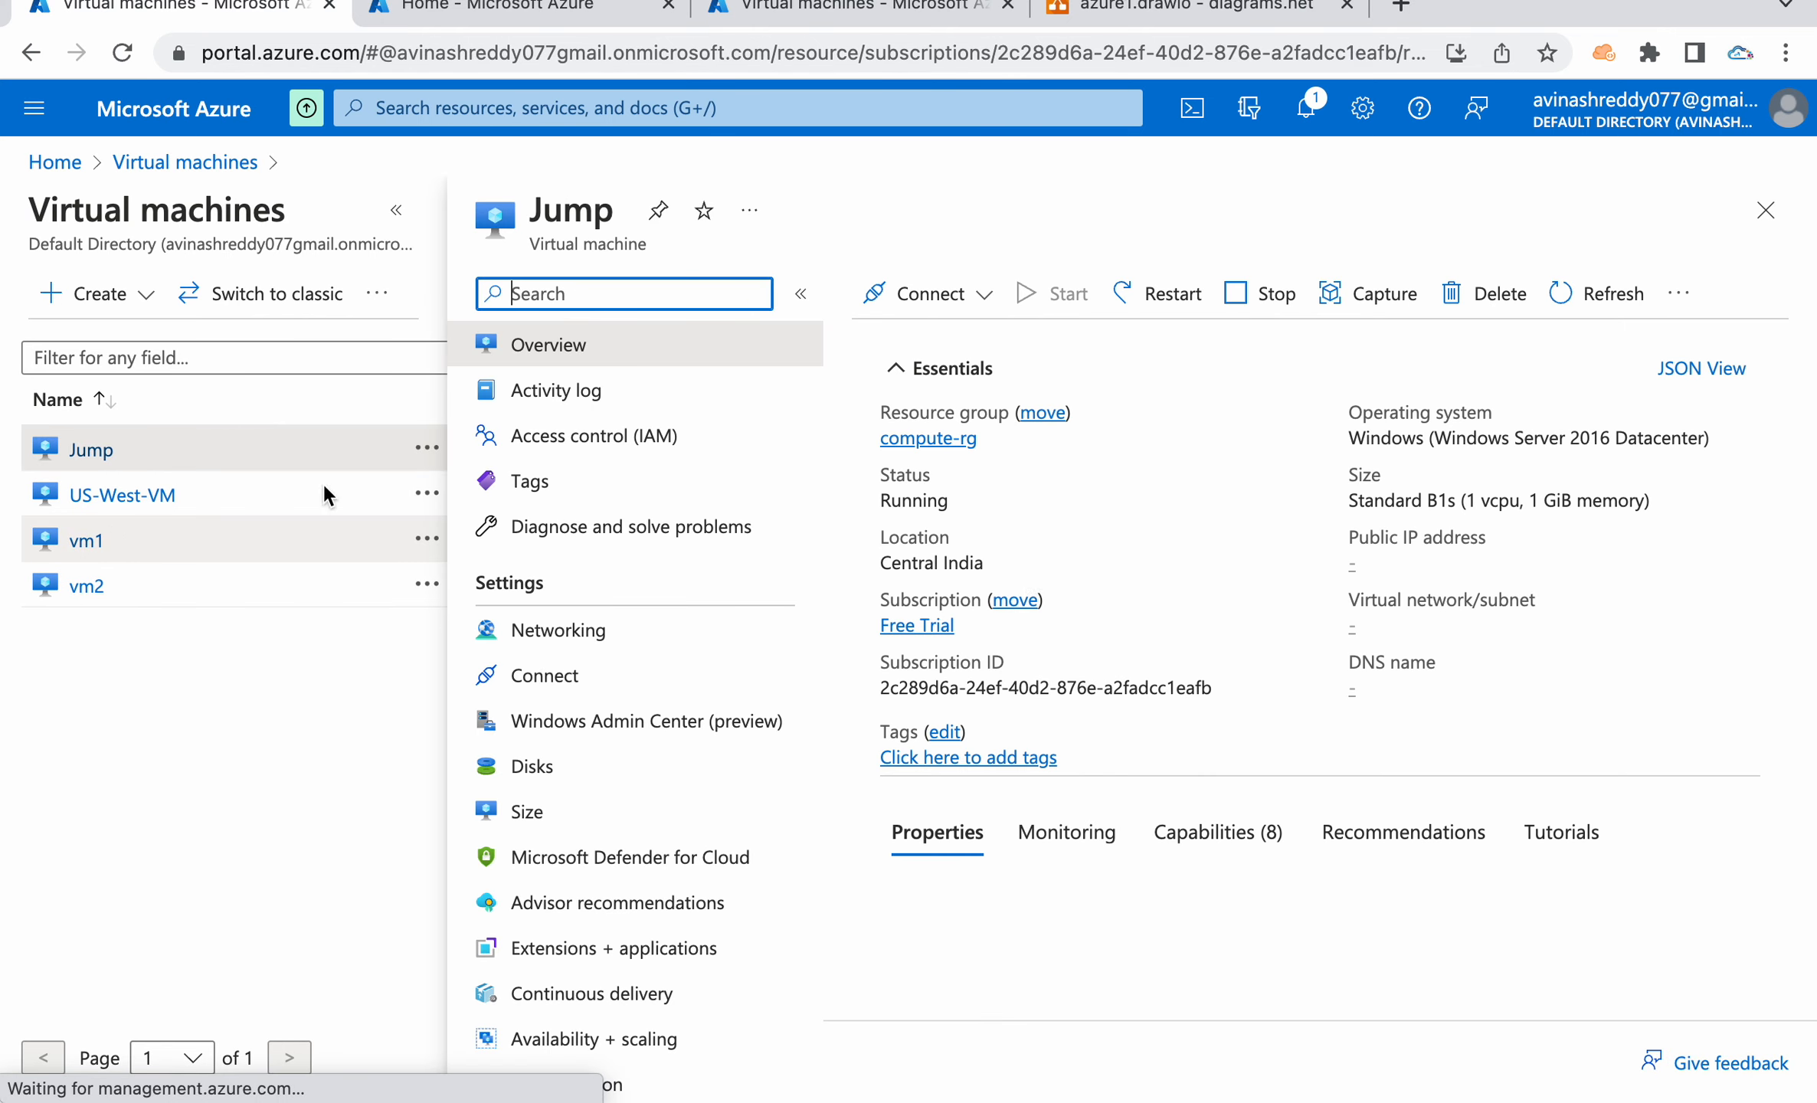
click(942, 295)
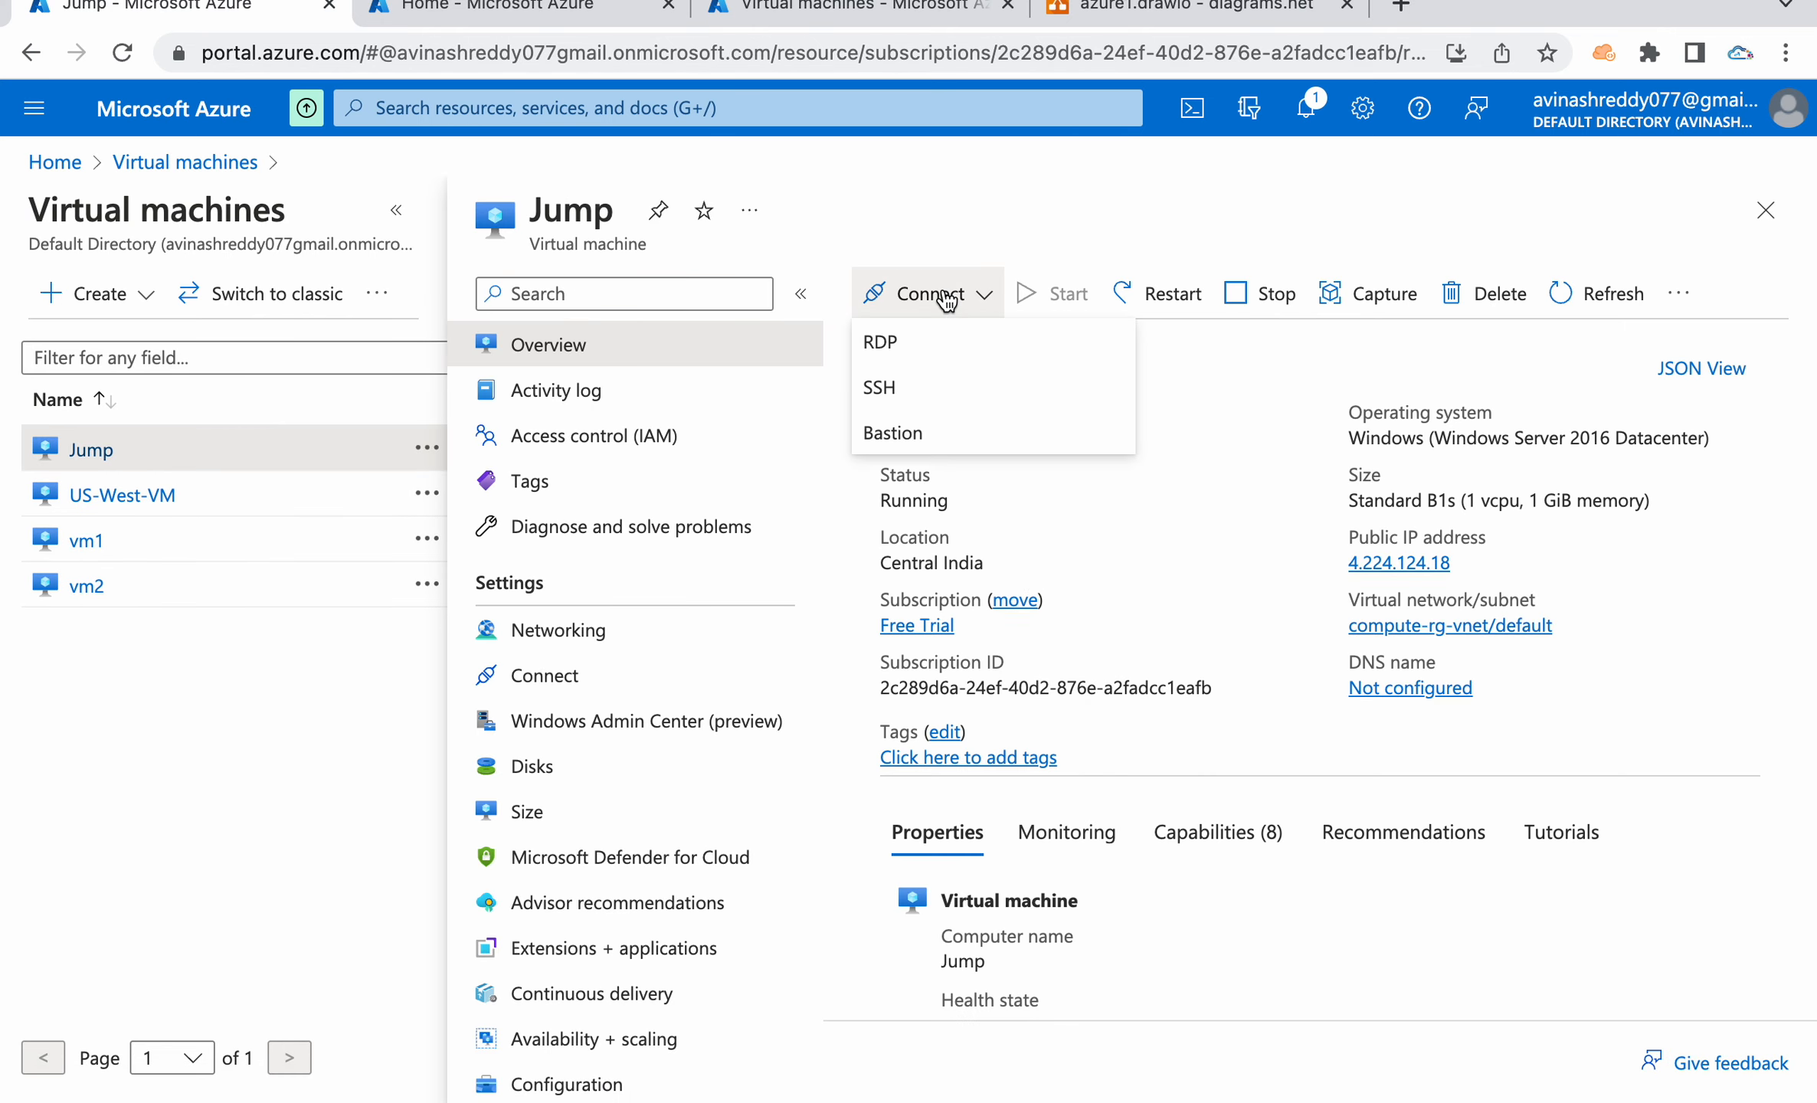
click(896, 431)
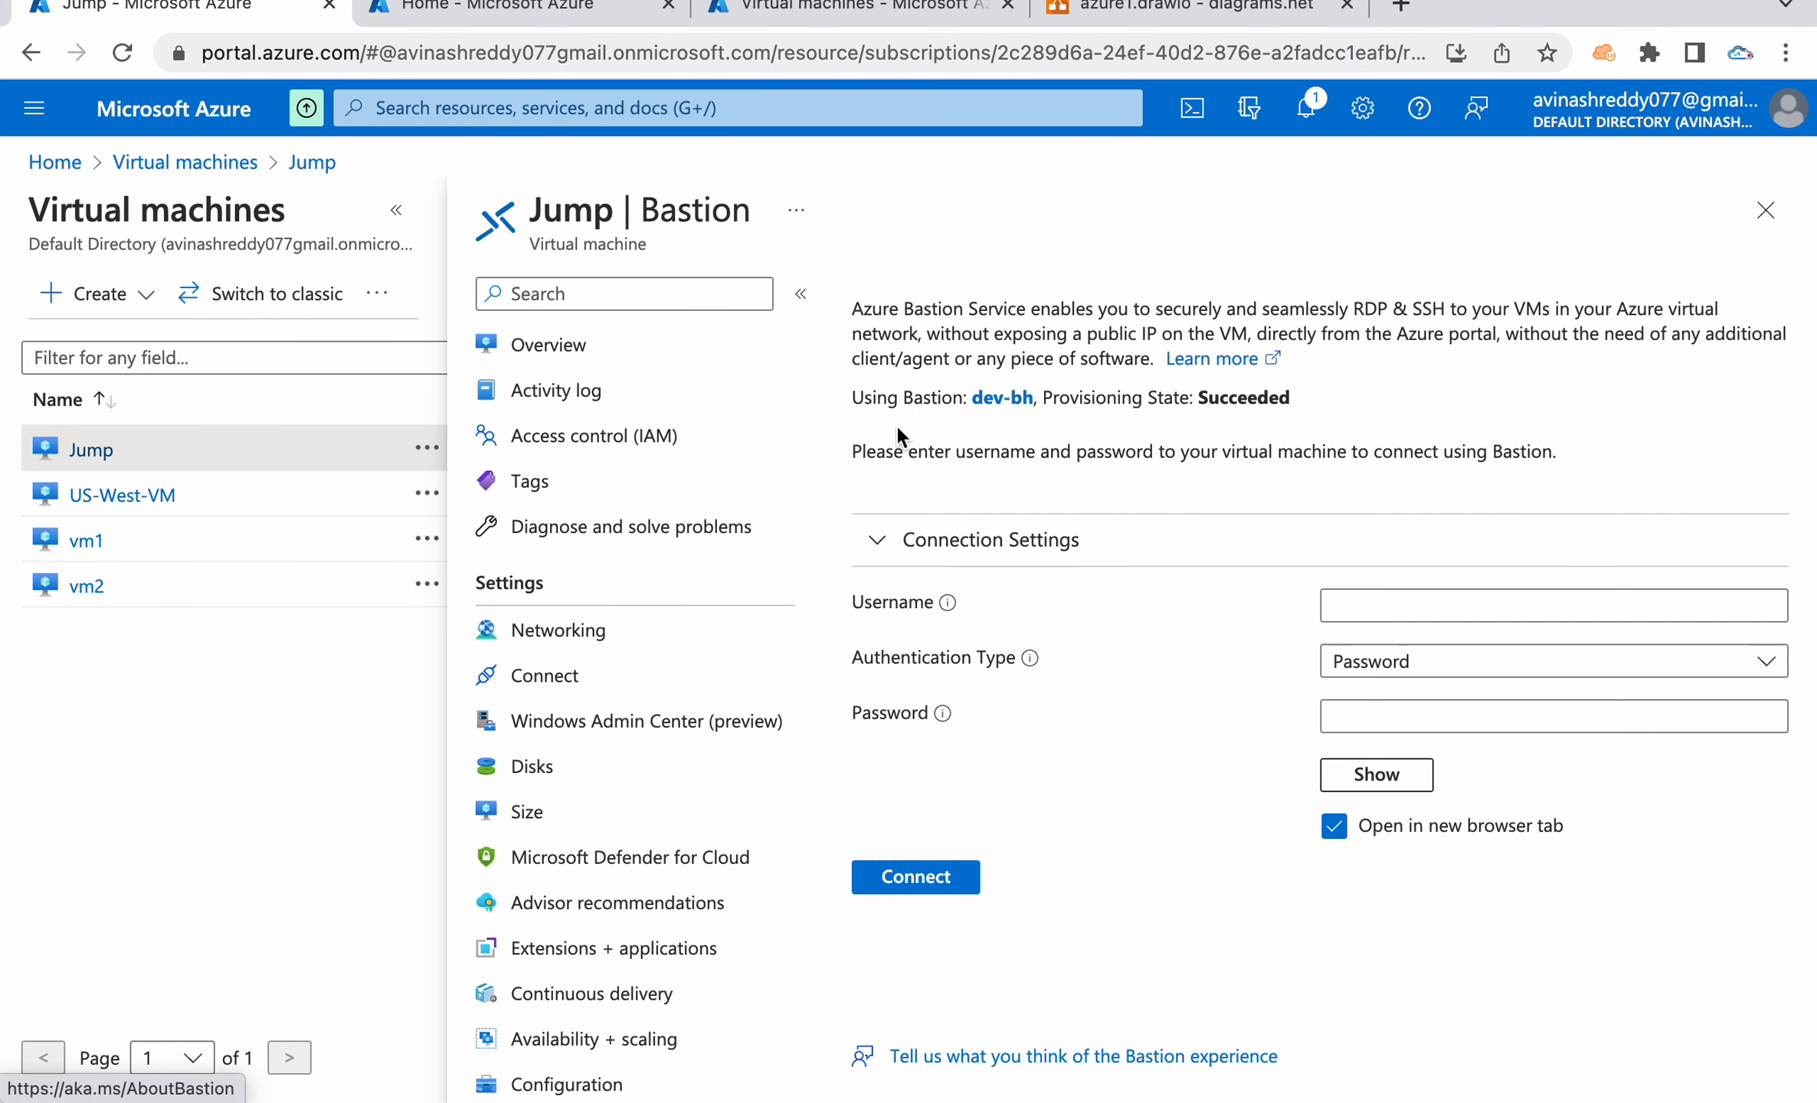
Enter the VM's username and password and connect to Jump through Bastion in a new browser tab.
click(1378, 608)
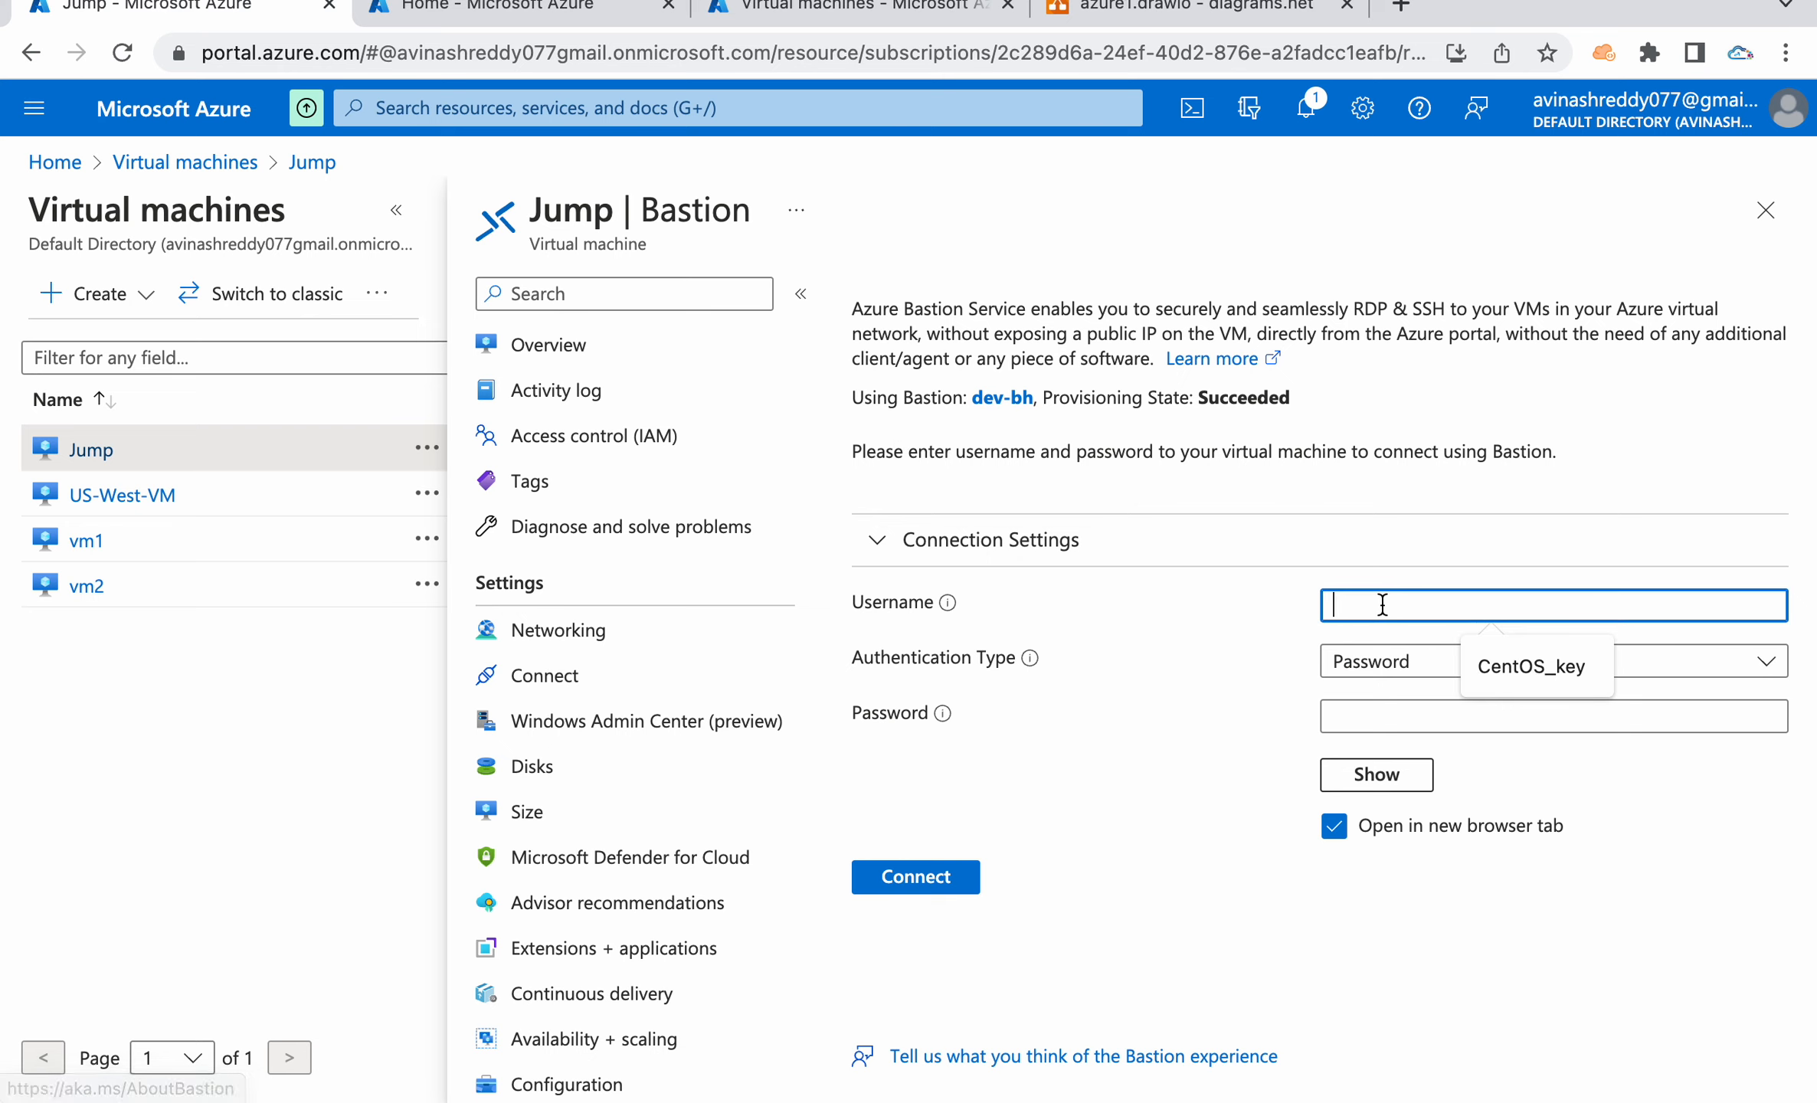
text(avinash)
key(Tab)
key(Tab)
key(Tab)
key(Tab)
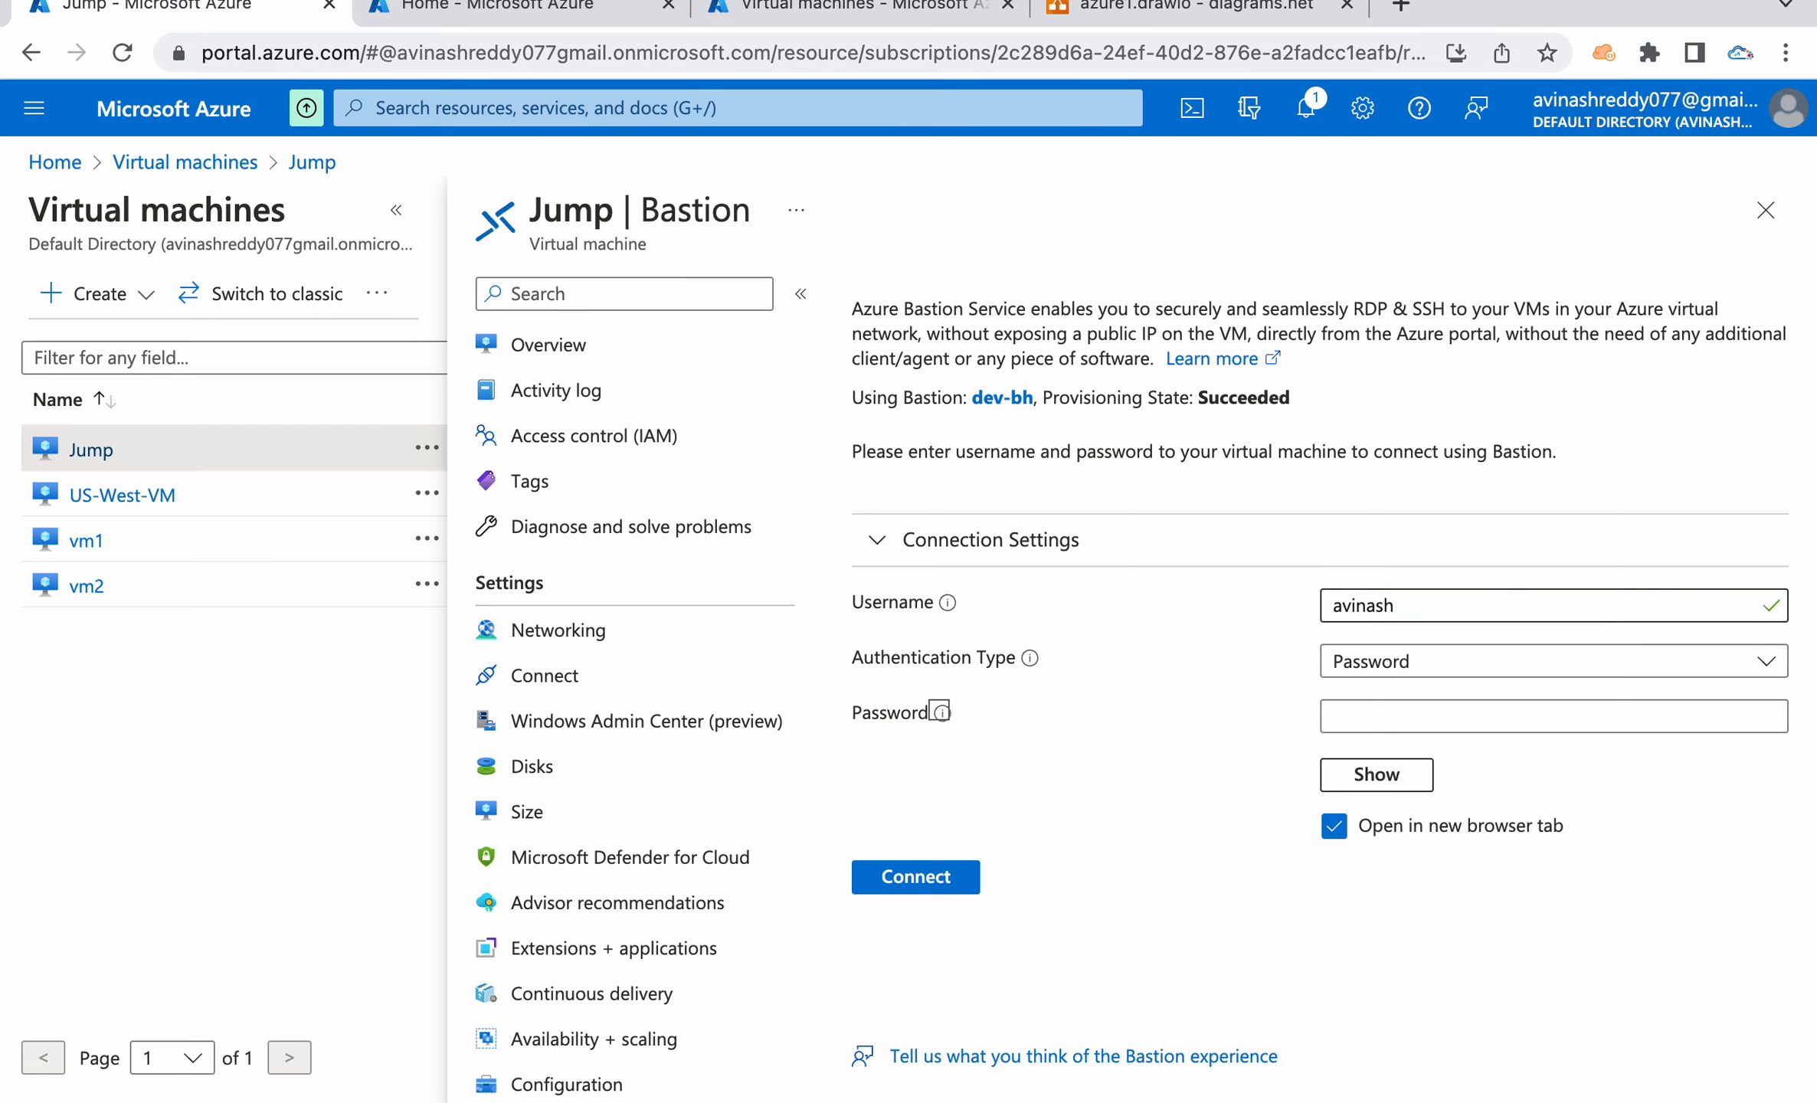
text(********)
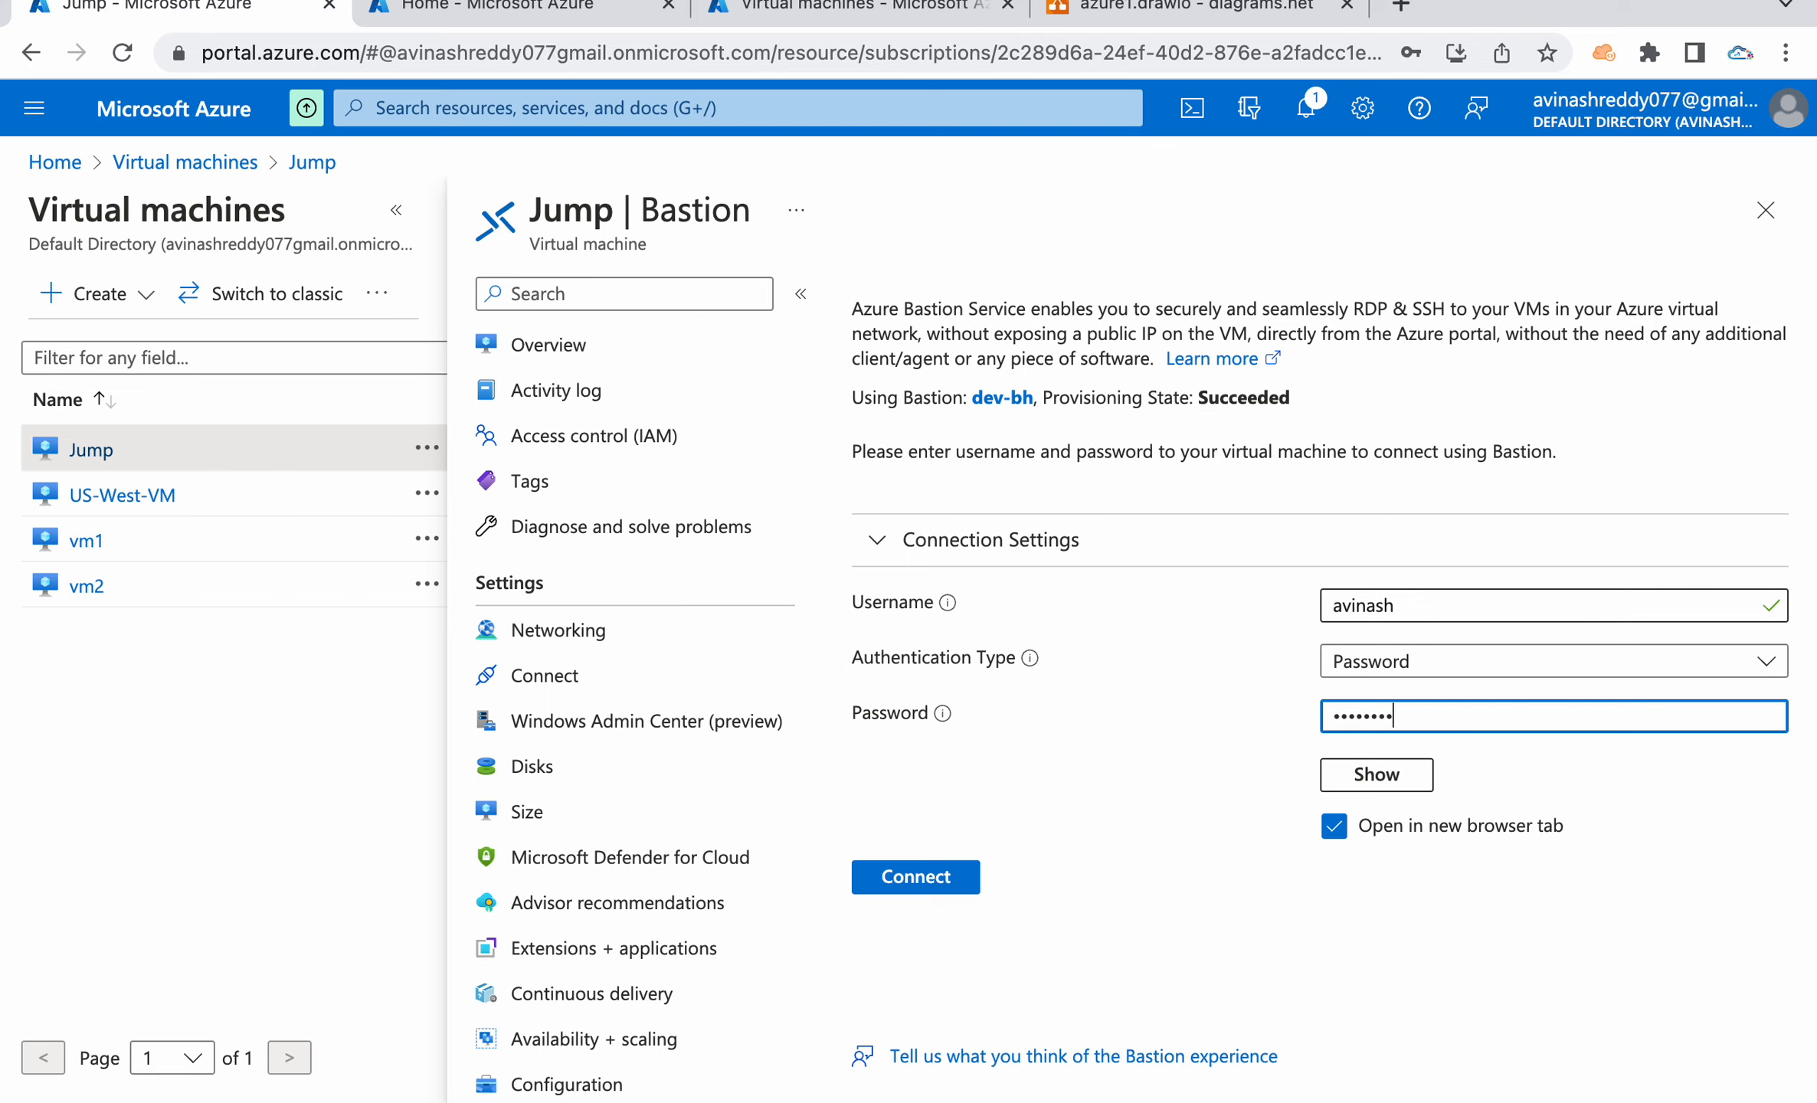
click(898, 892)
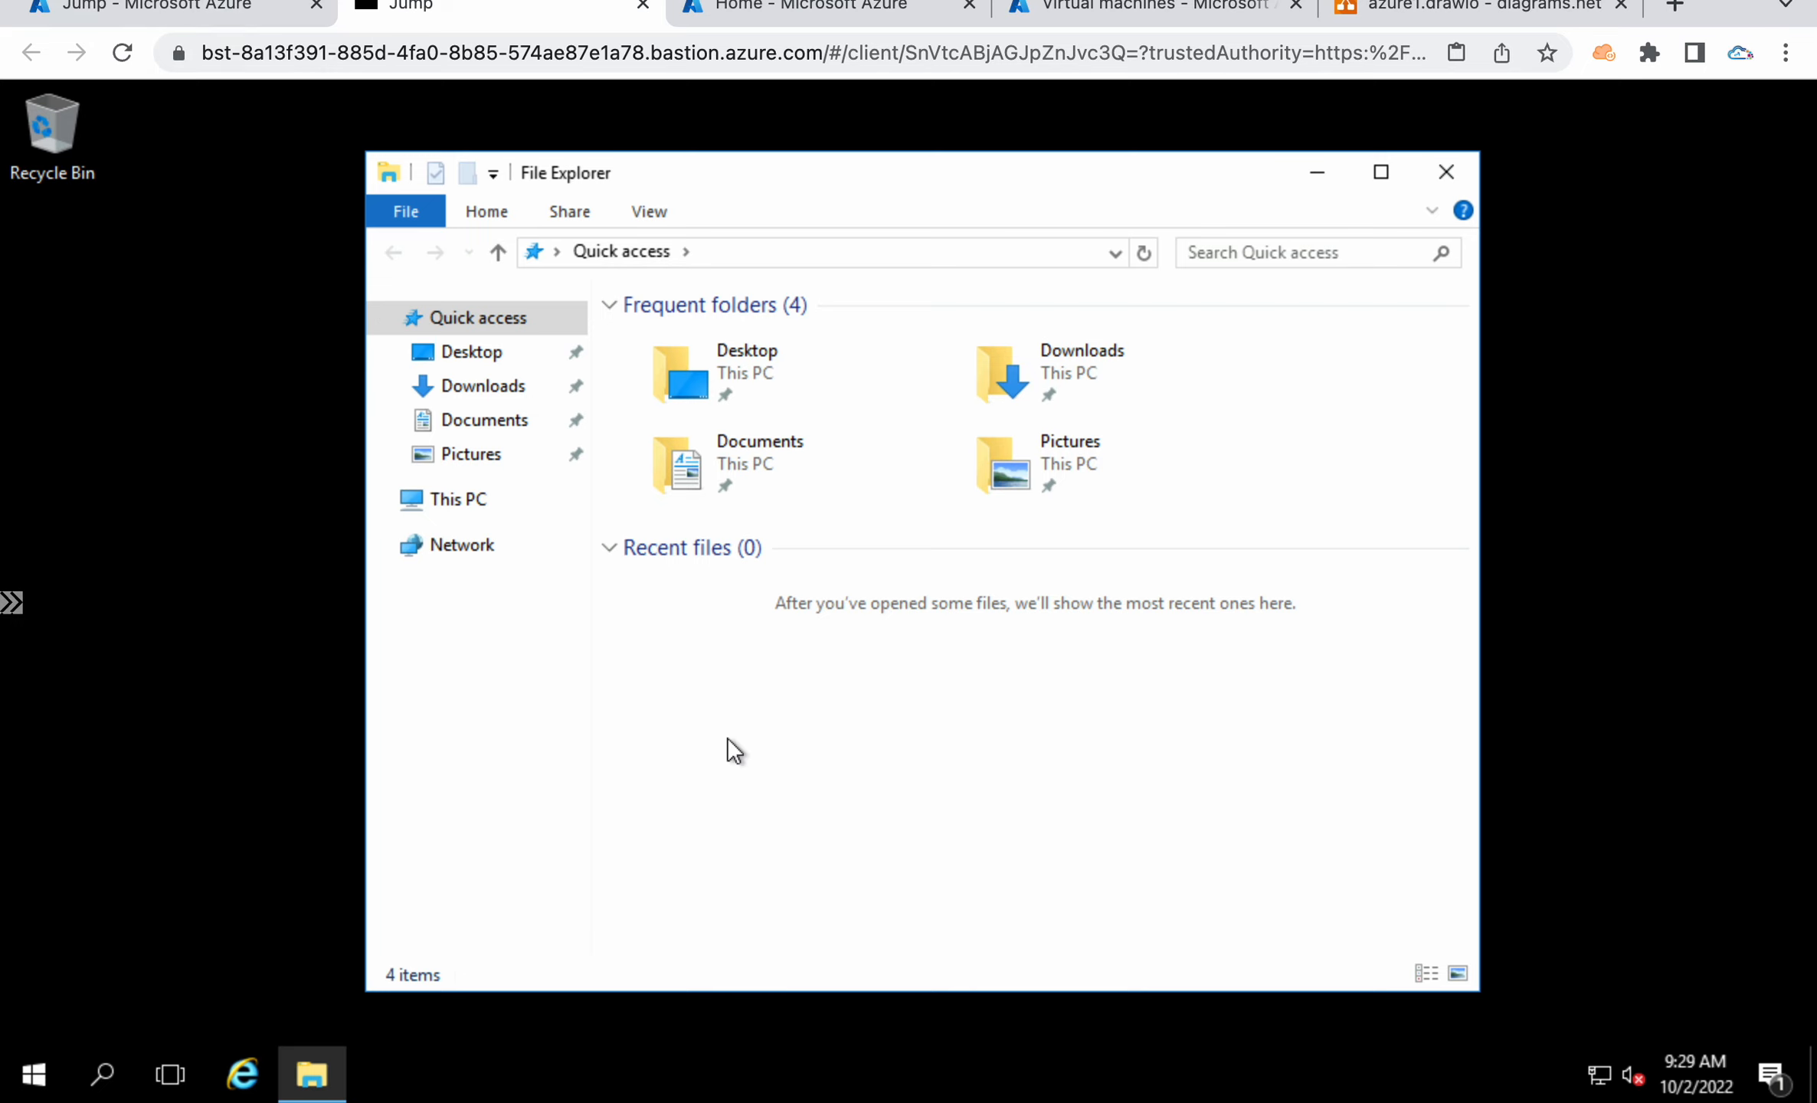
Open a command prompt in the Jump session and enter ping without a target address.
key(super+r)
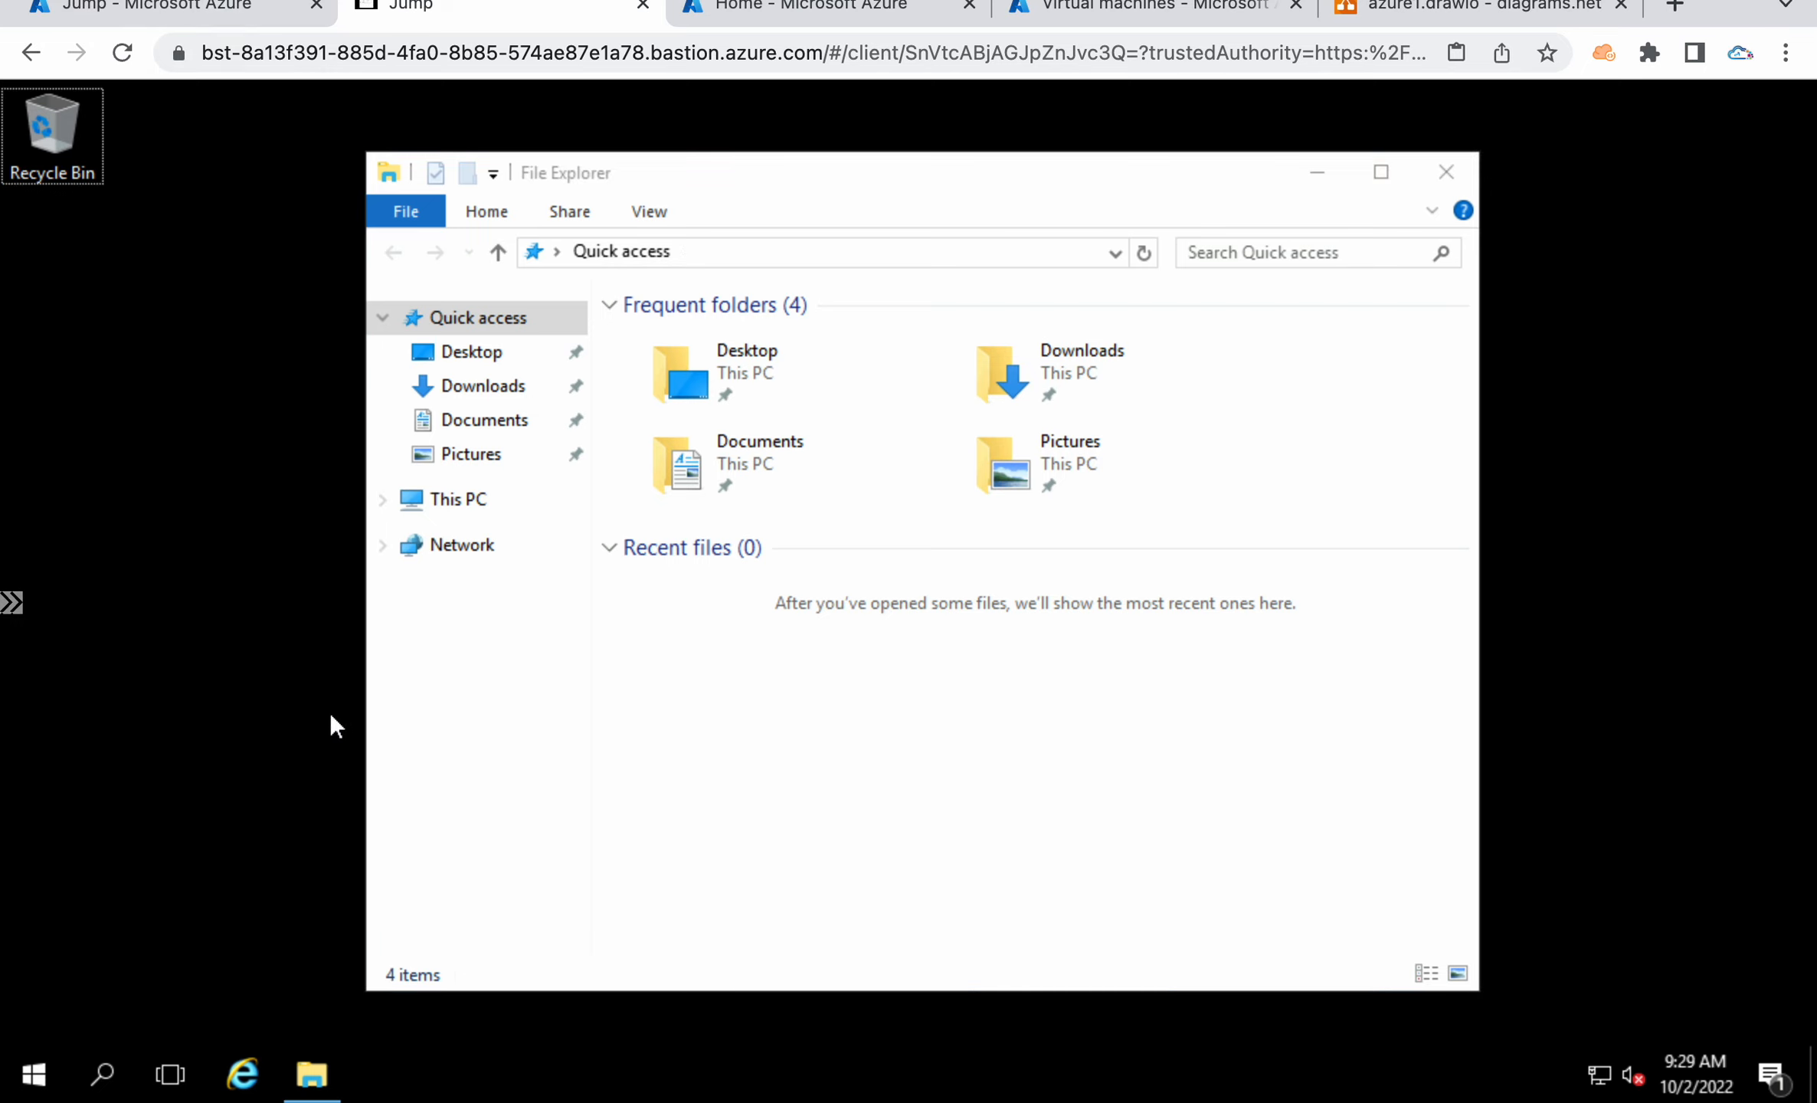
key(Return)
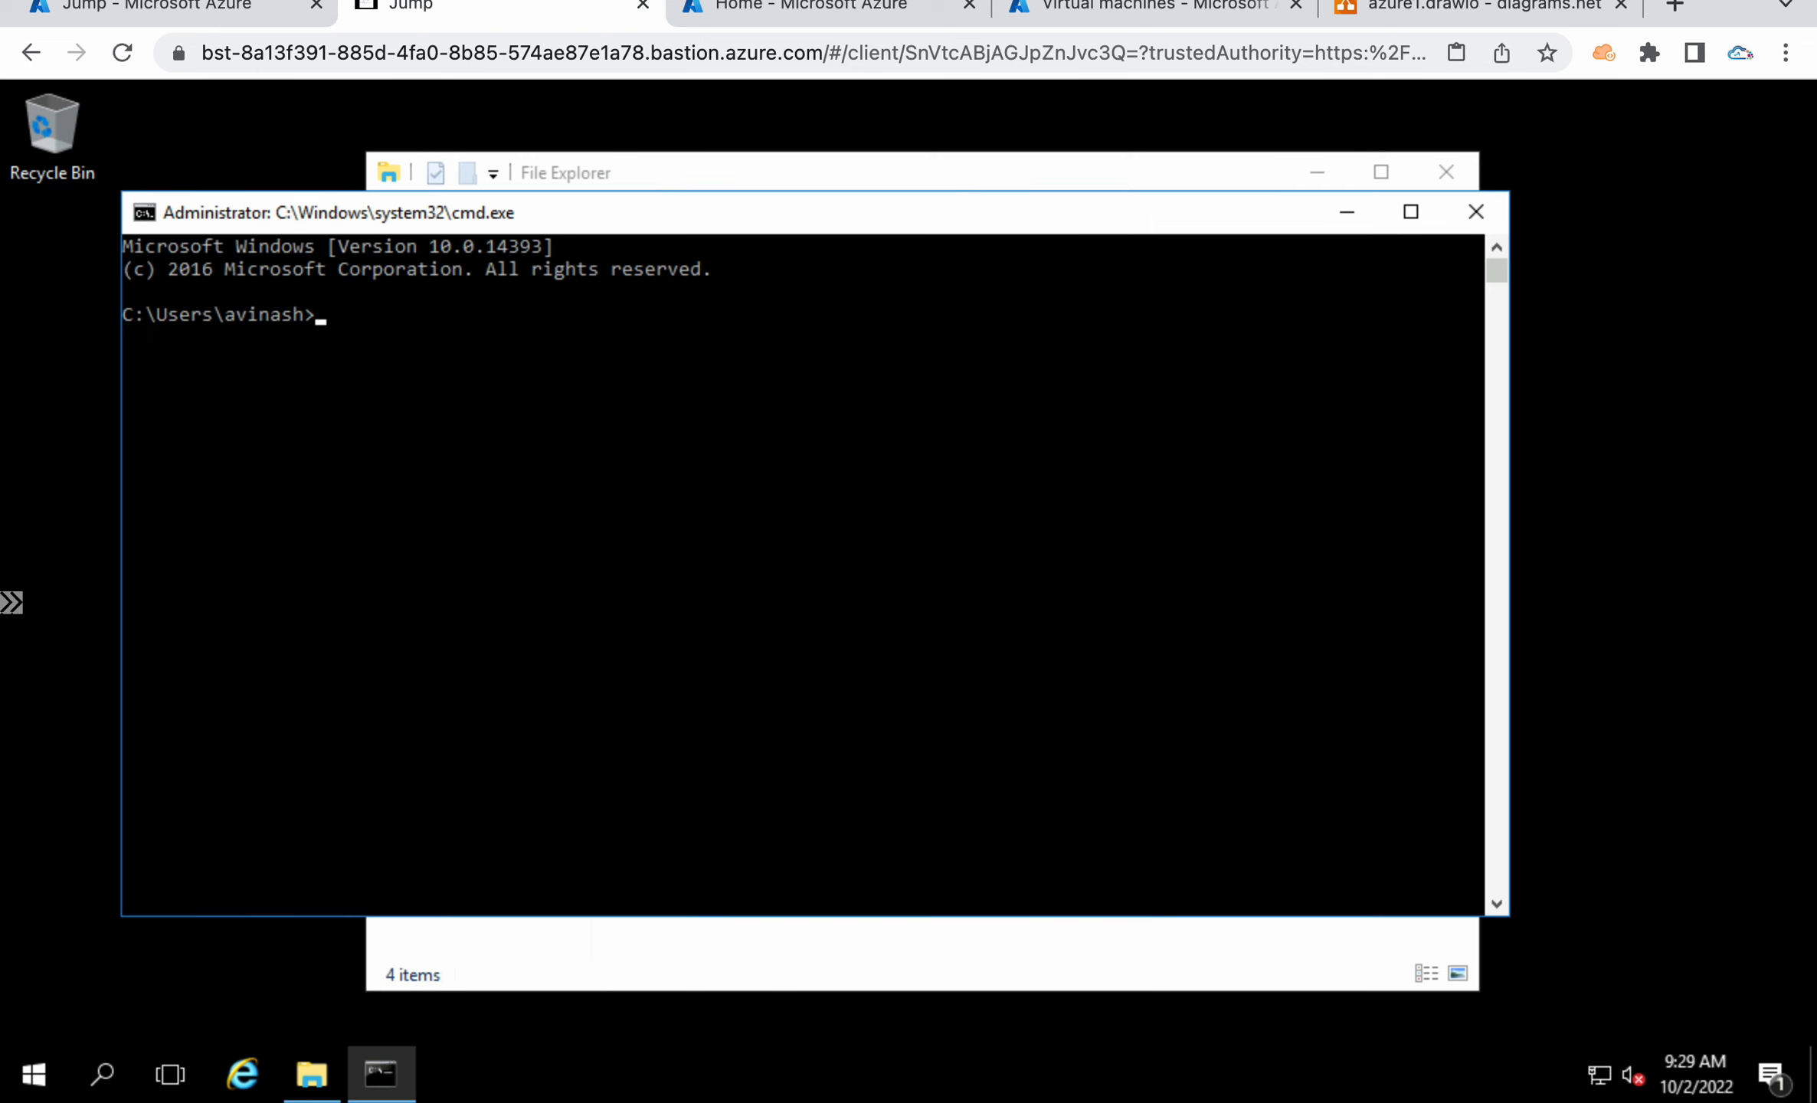
text(ping)
Open the networking settings of US-West-VM in the Azure portal and select its NIC private IP address.
click(165, 9)
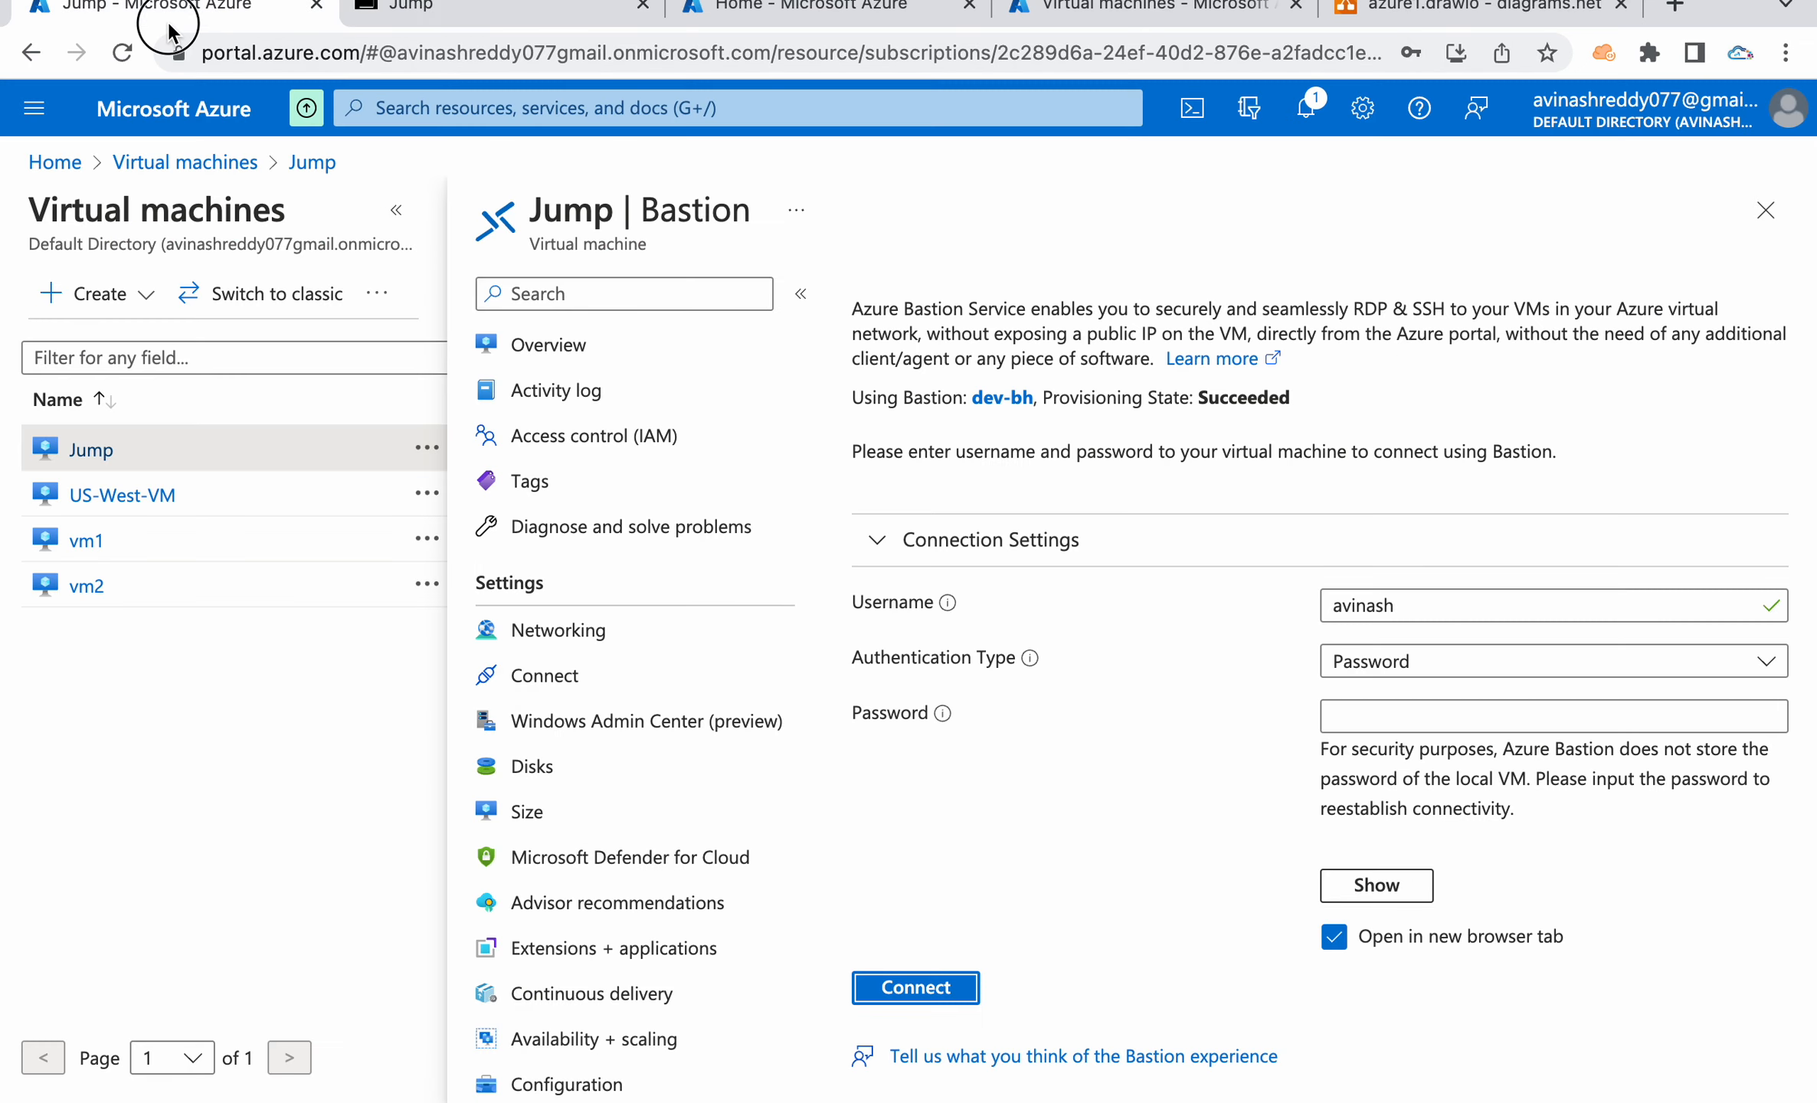
click(123, 495)
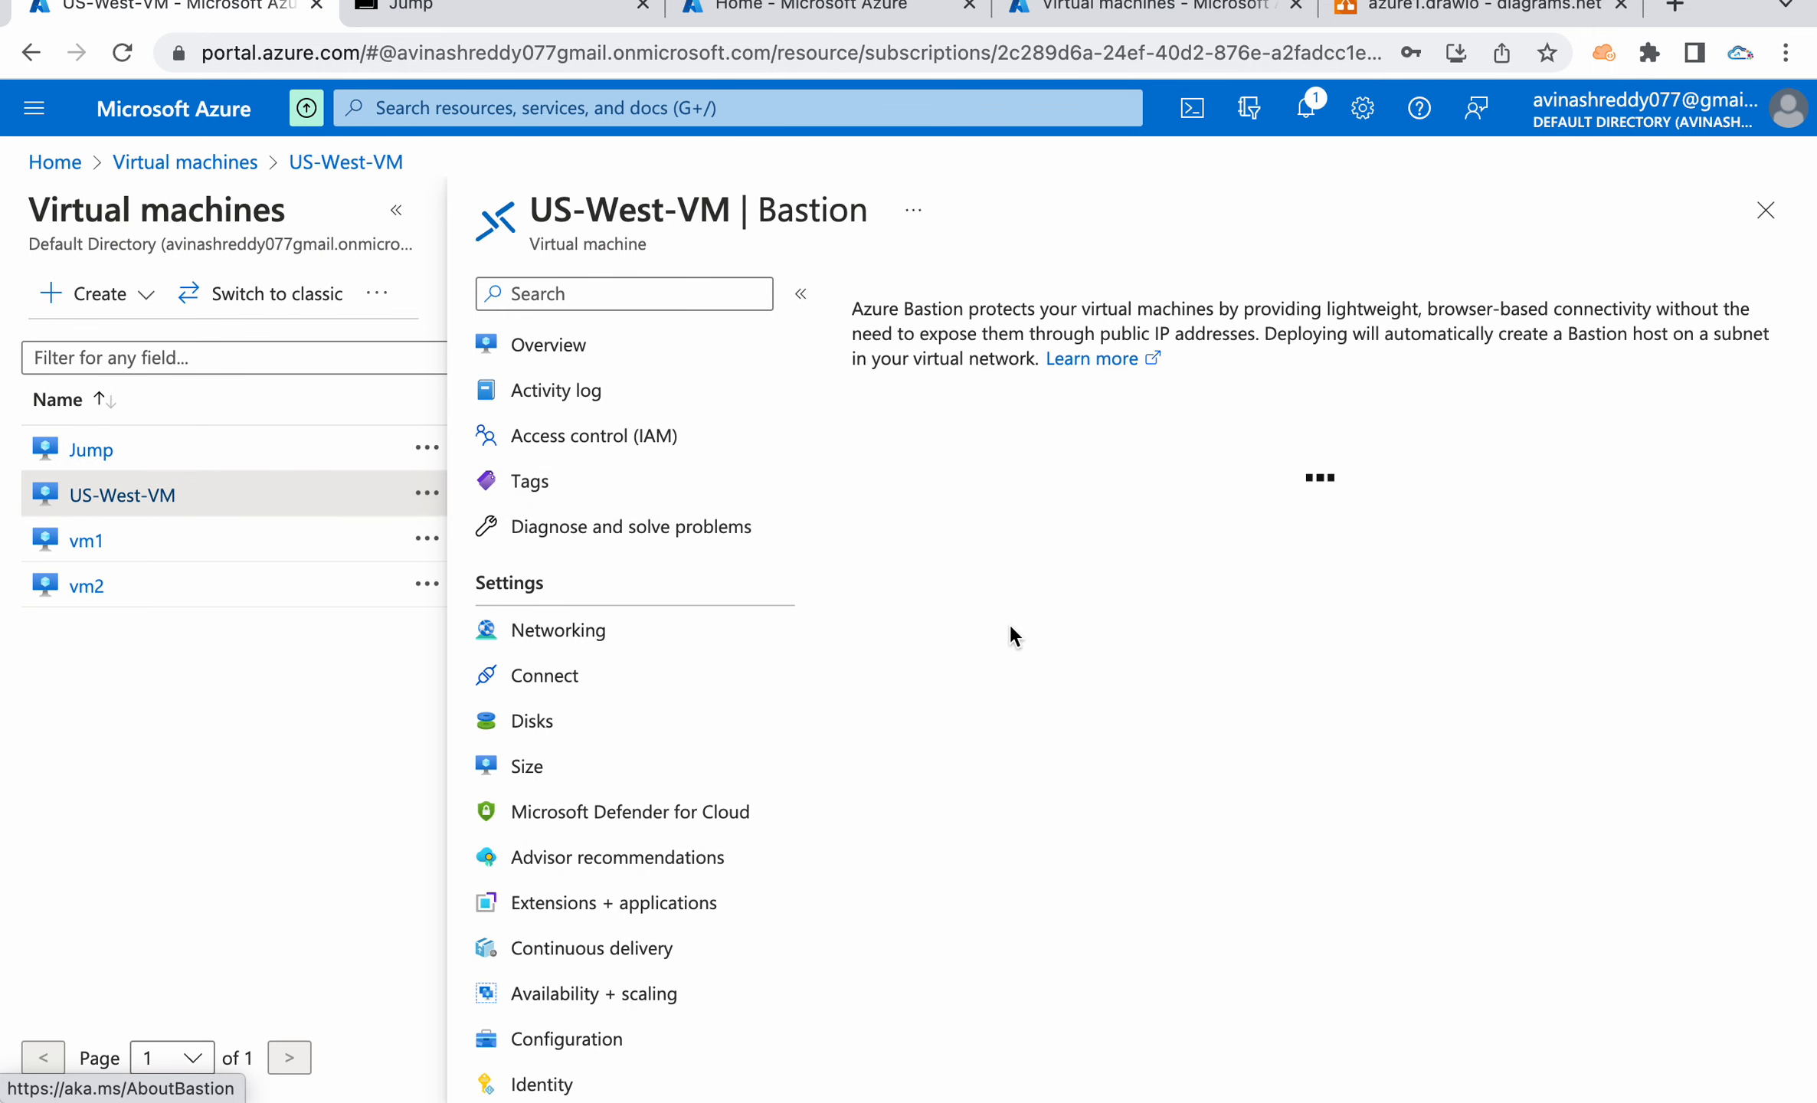
click(545, 675)
click(591, 636)
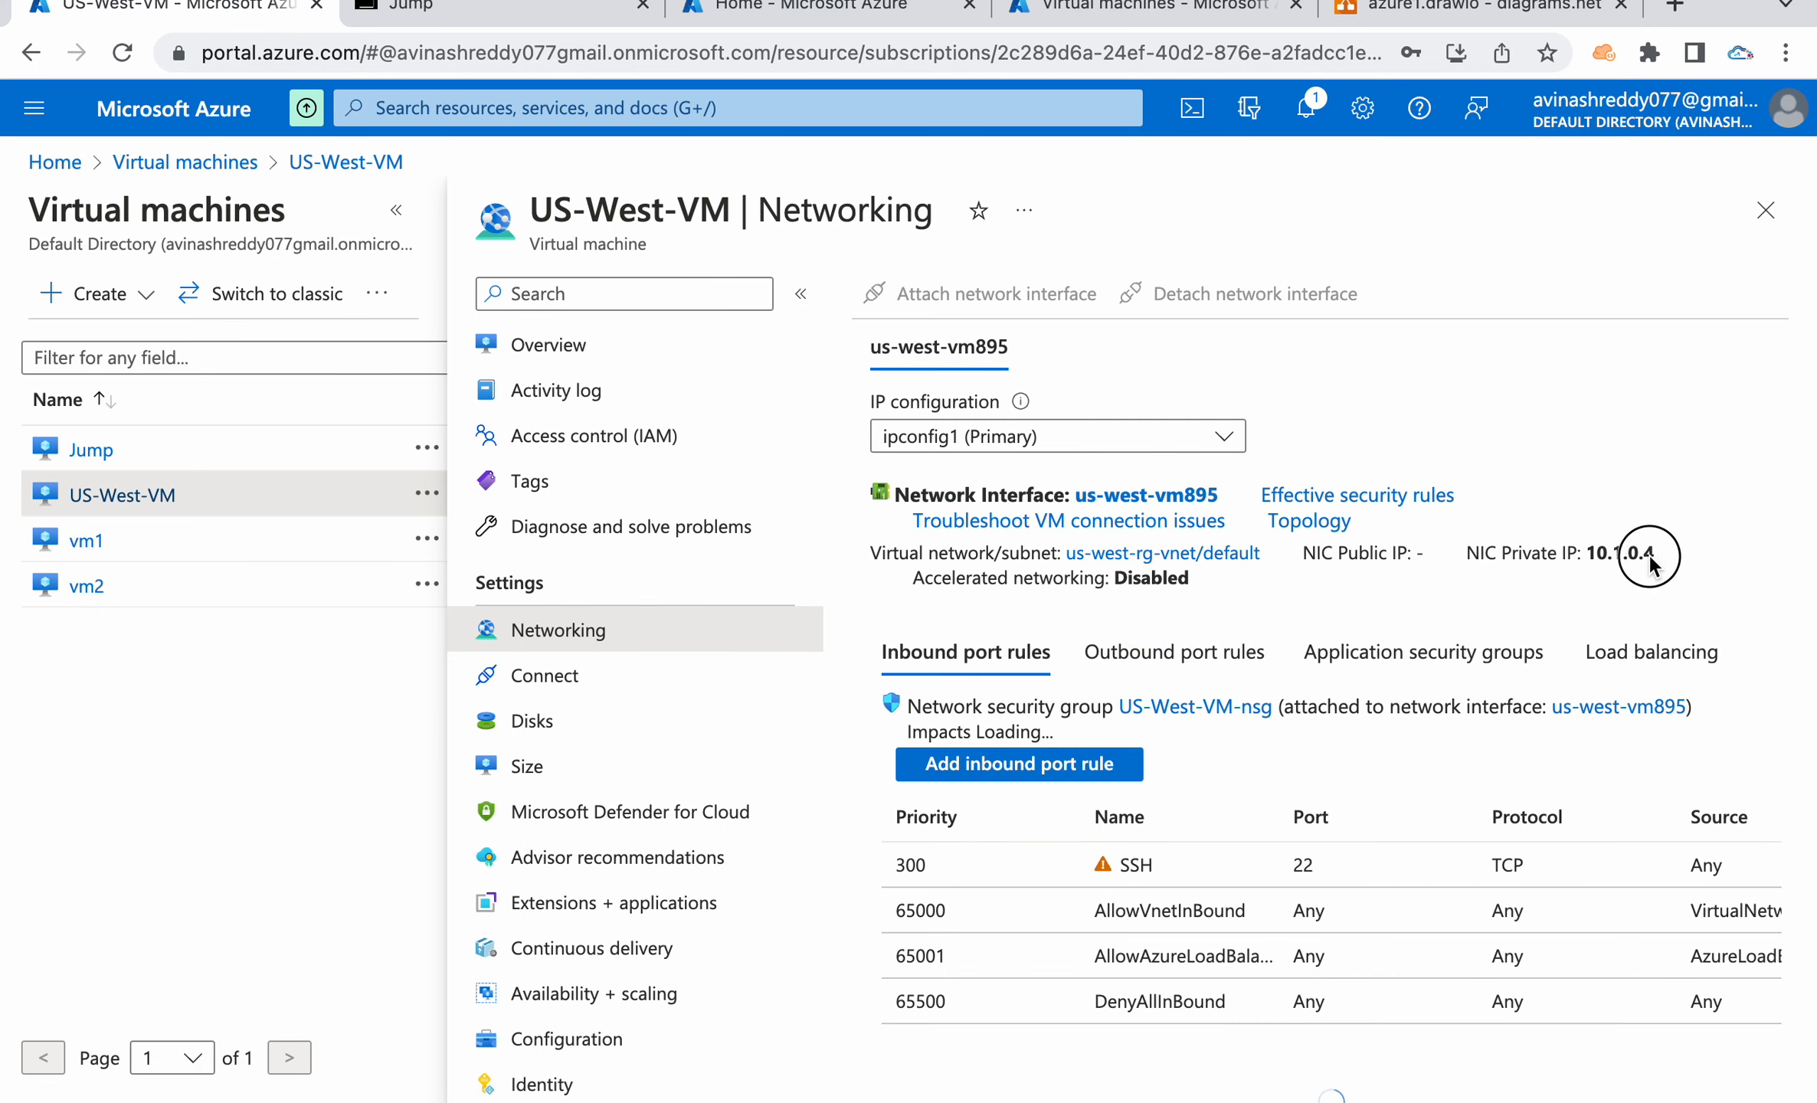
double_click(1650, 554)
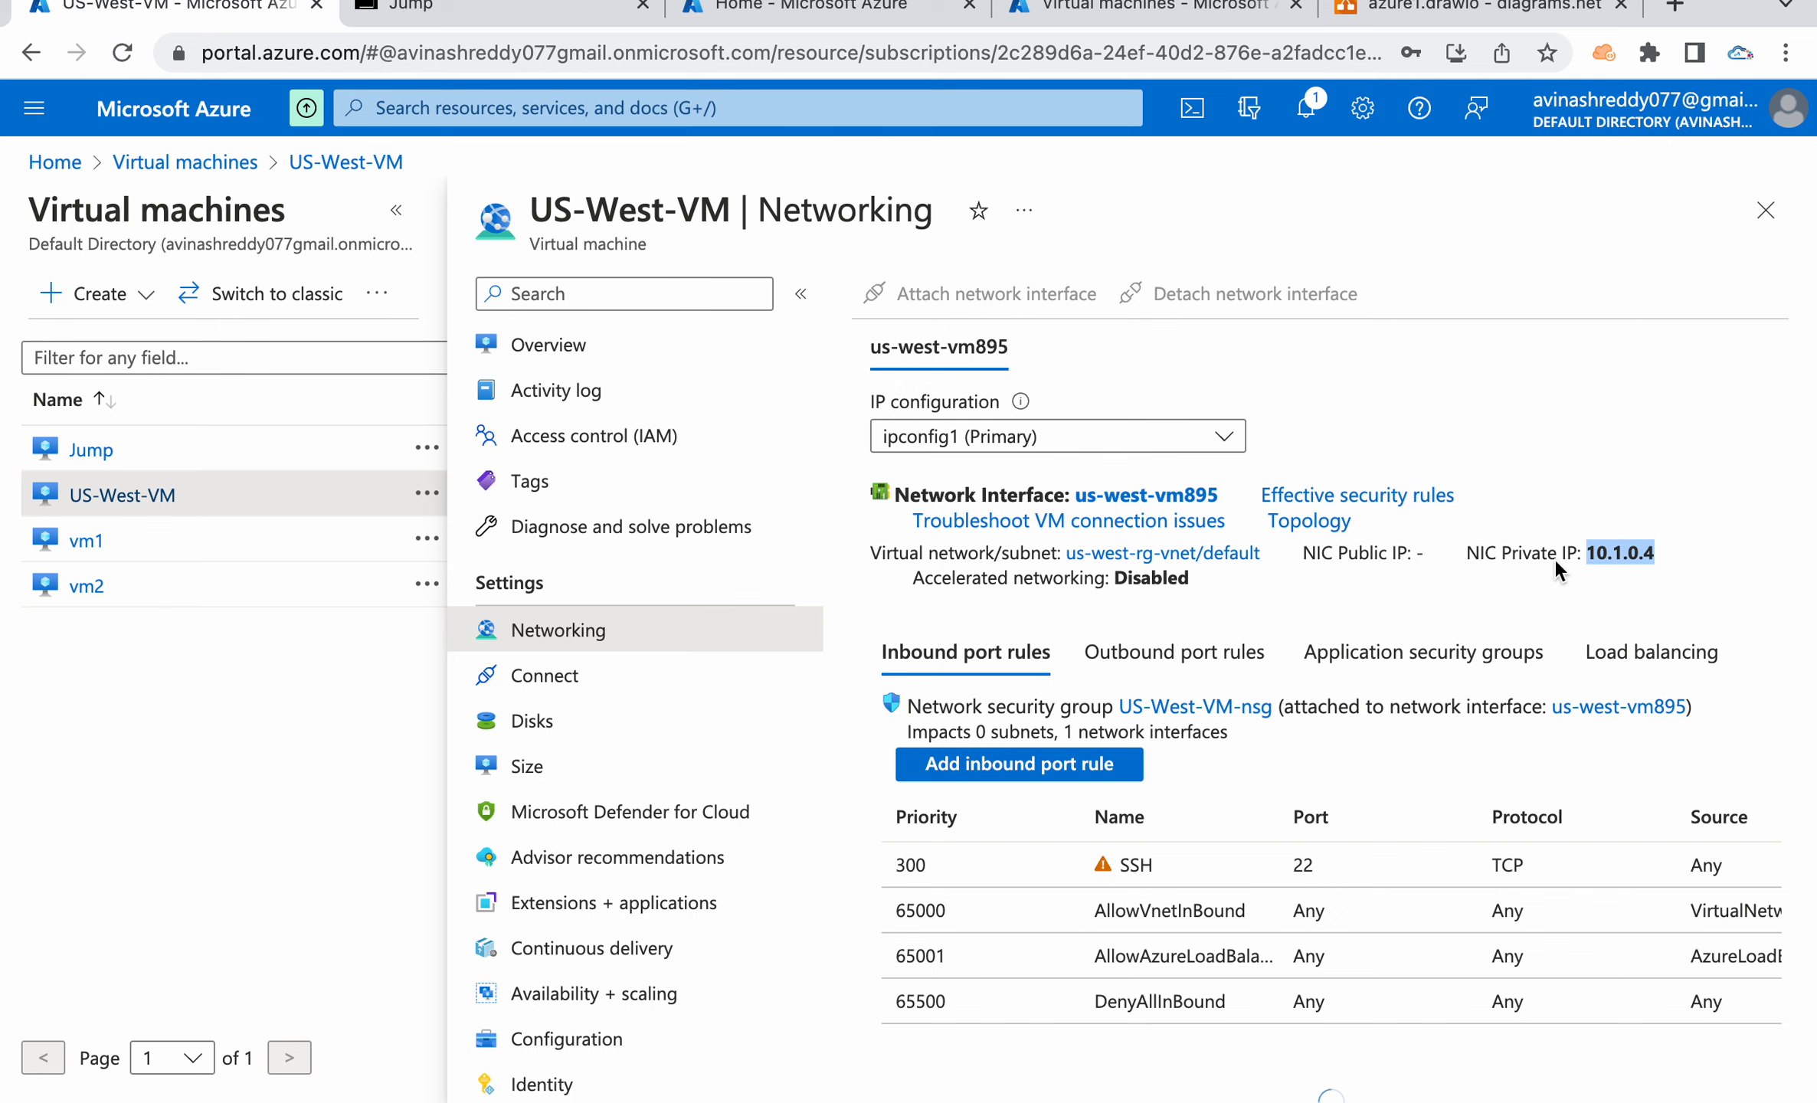
Try to paste the private IP address after the ping command in the Jump session's command prompt.
click(507, 16)
click(594, 425)
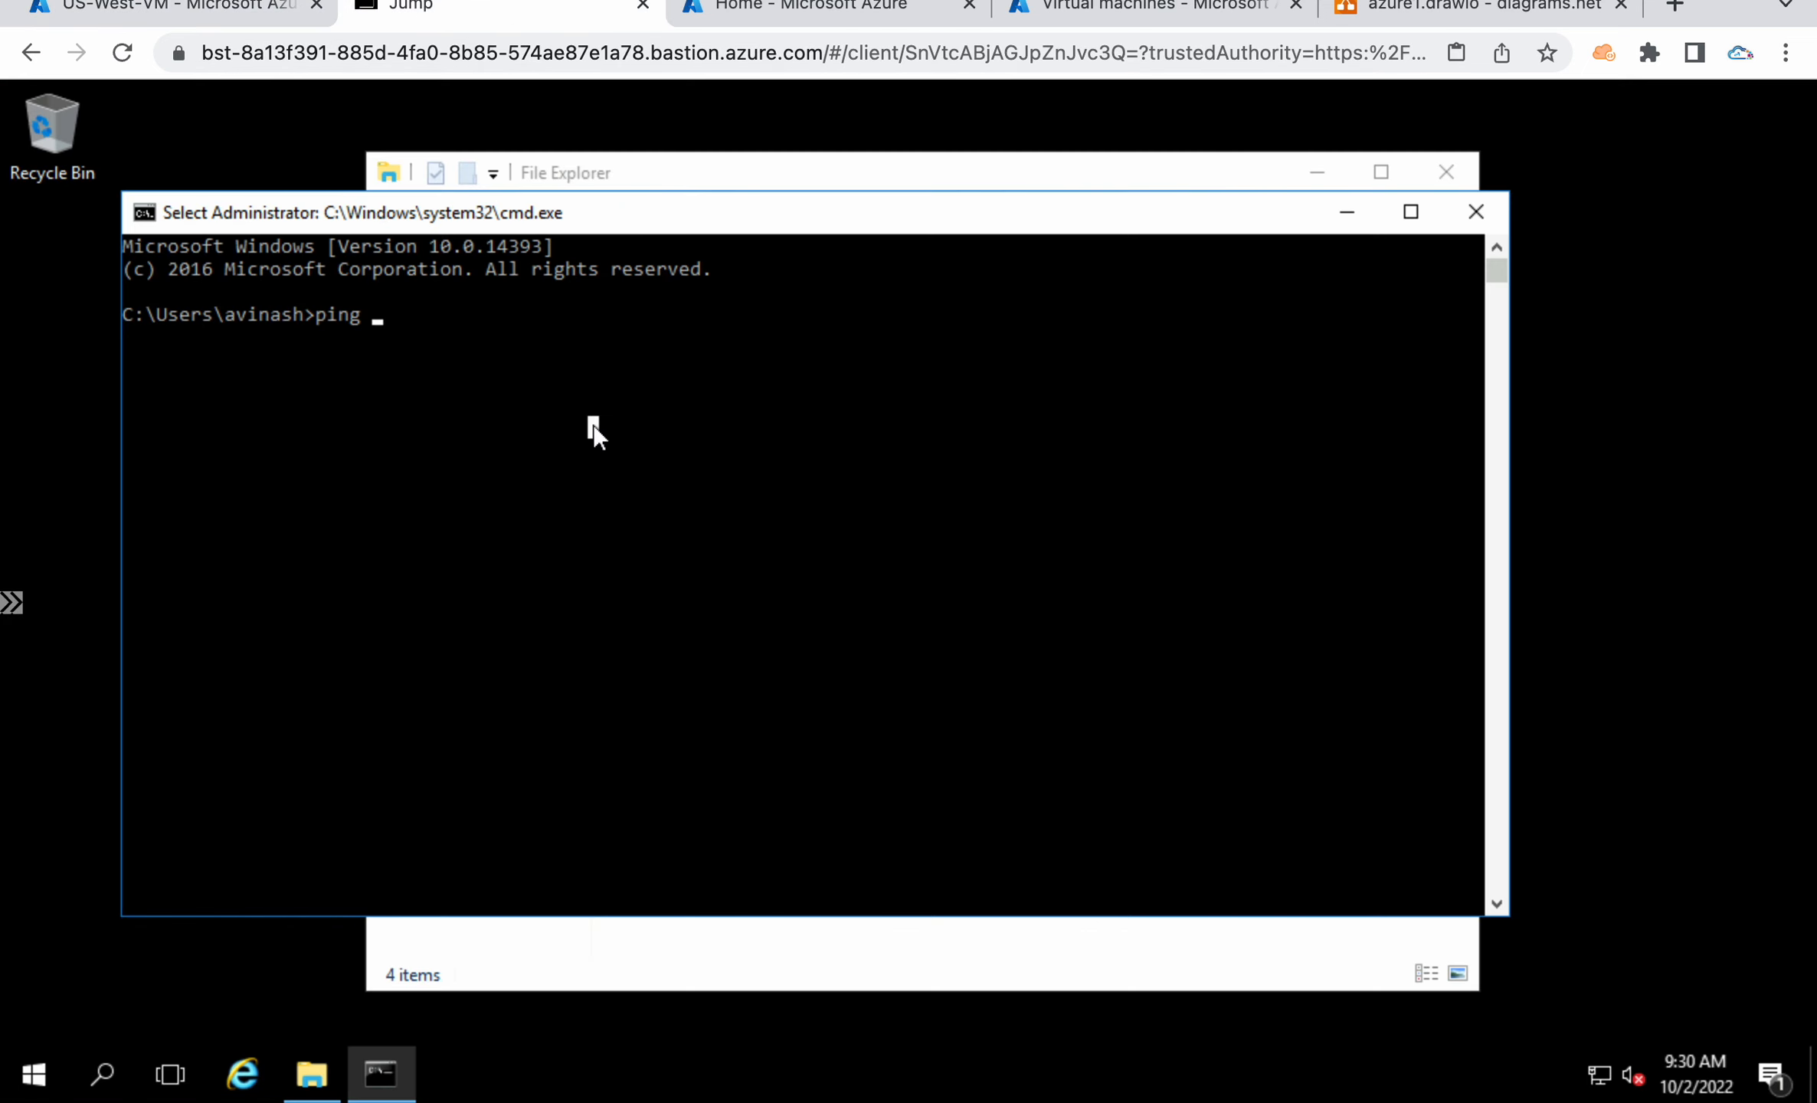
right_click(594, 425)
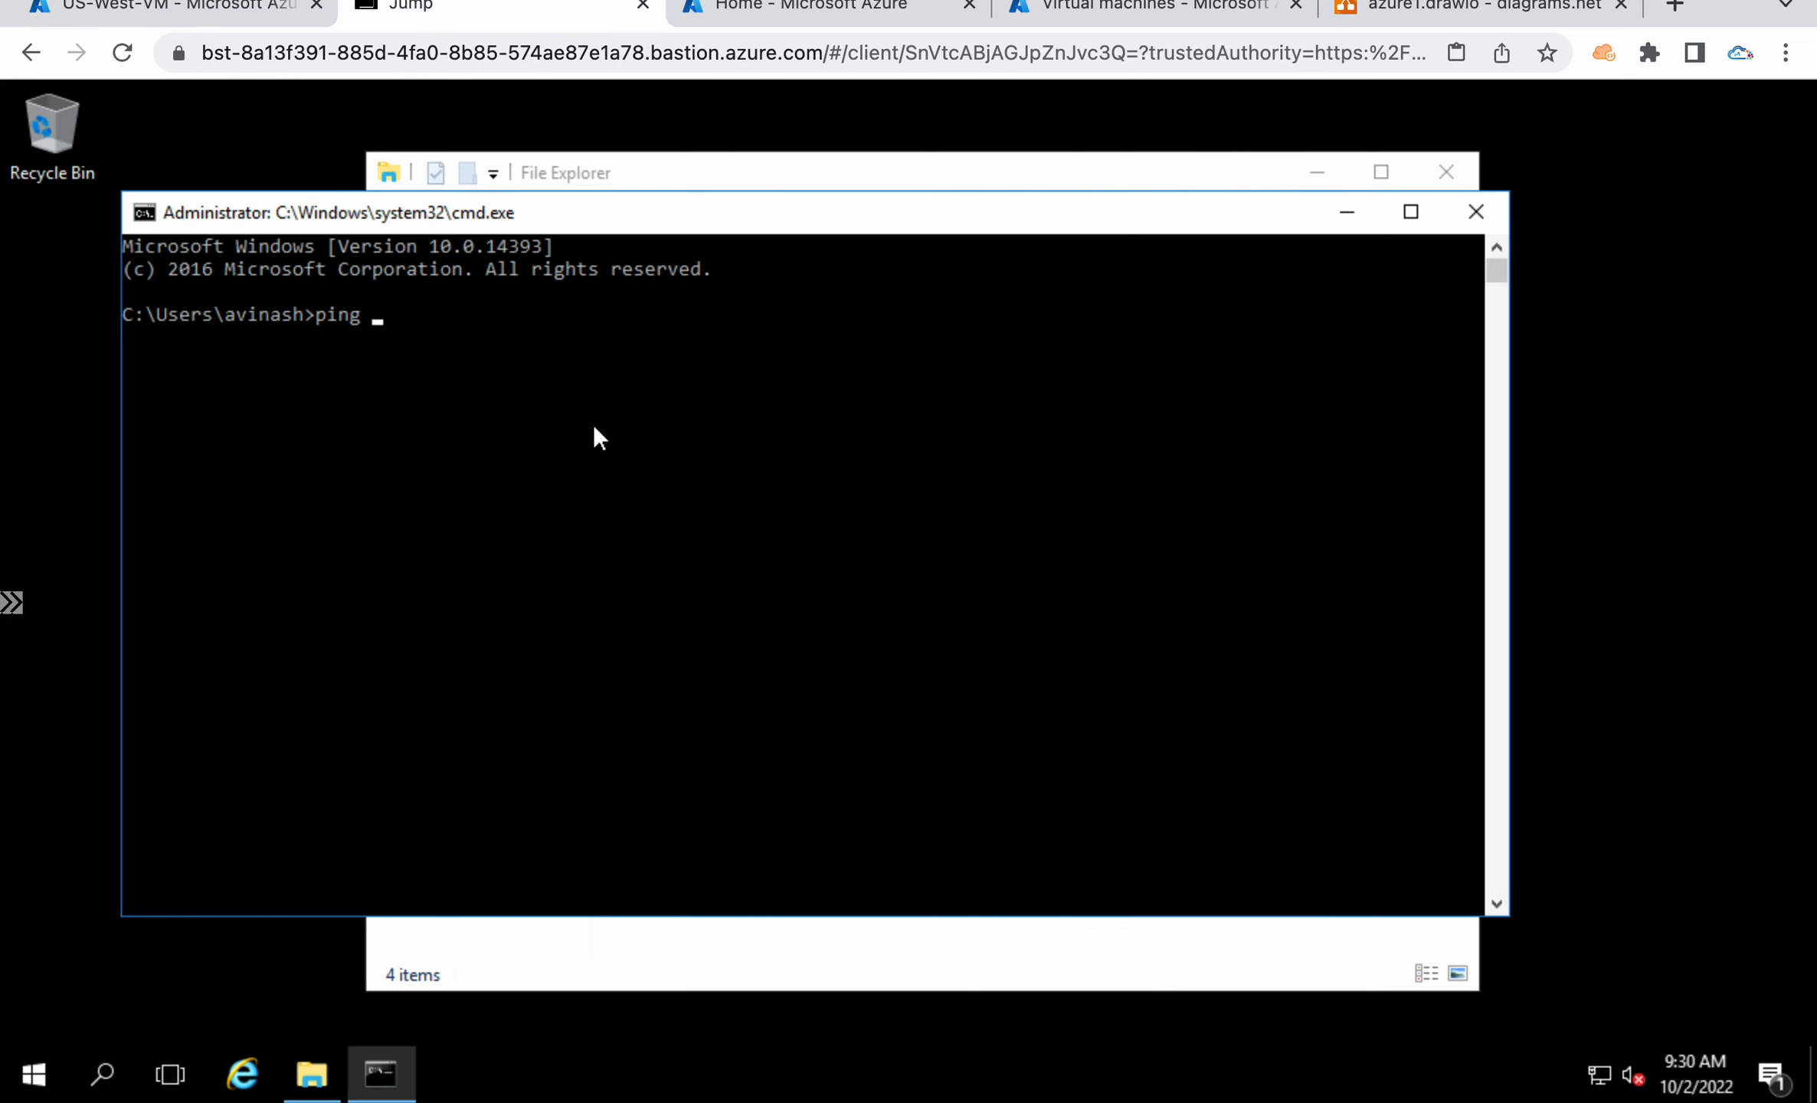
click(527, 318)
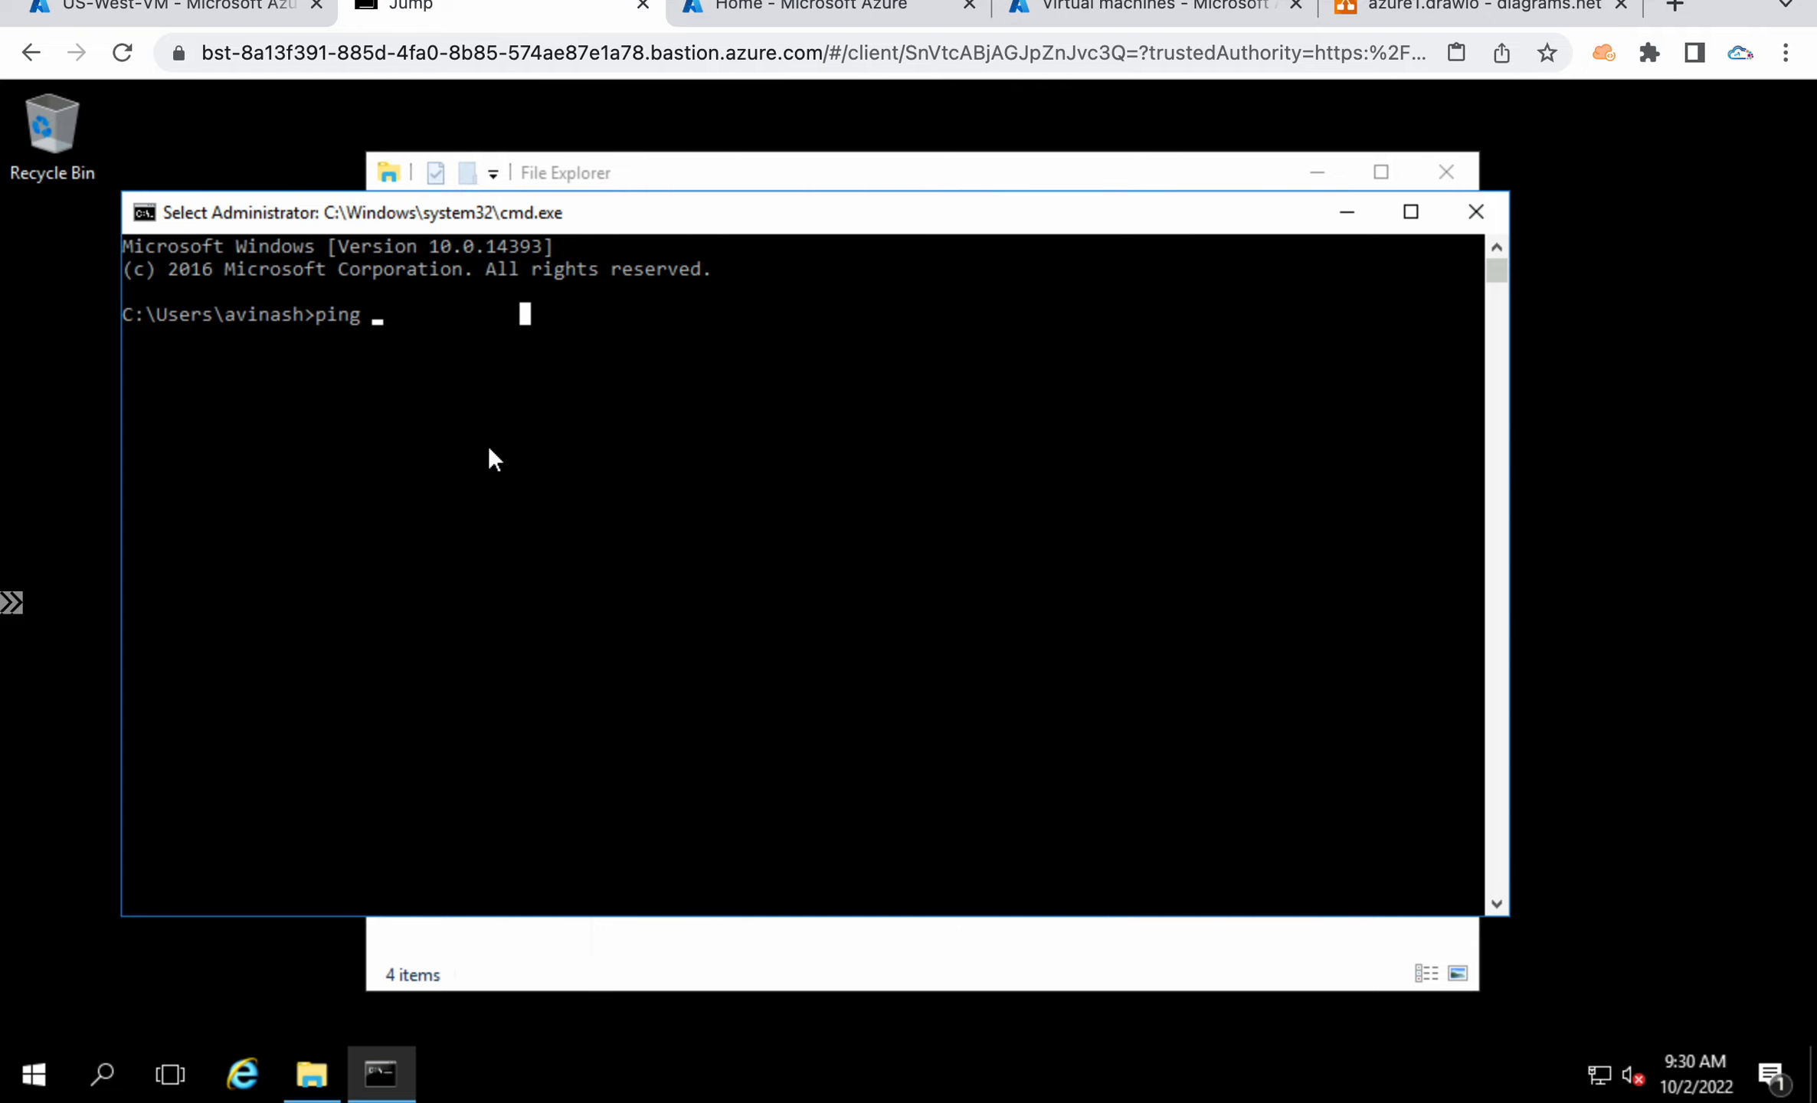
Copy US-West-VM's private IP address from the portal, ping 10.1.0.4 from the Jump session's command prompt, and stop the ping.
click(210, 7)
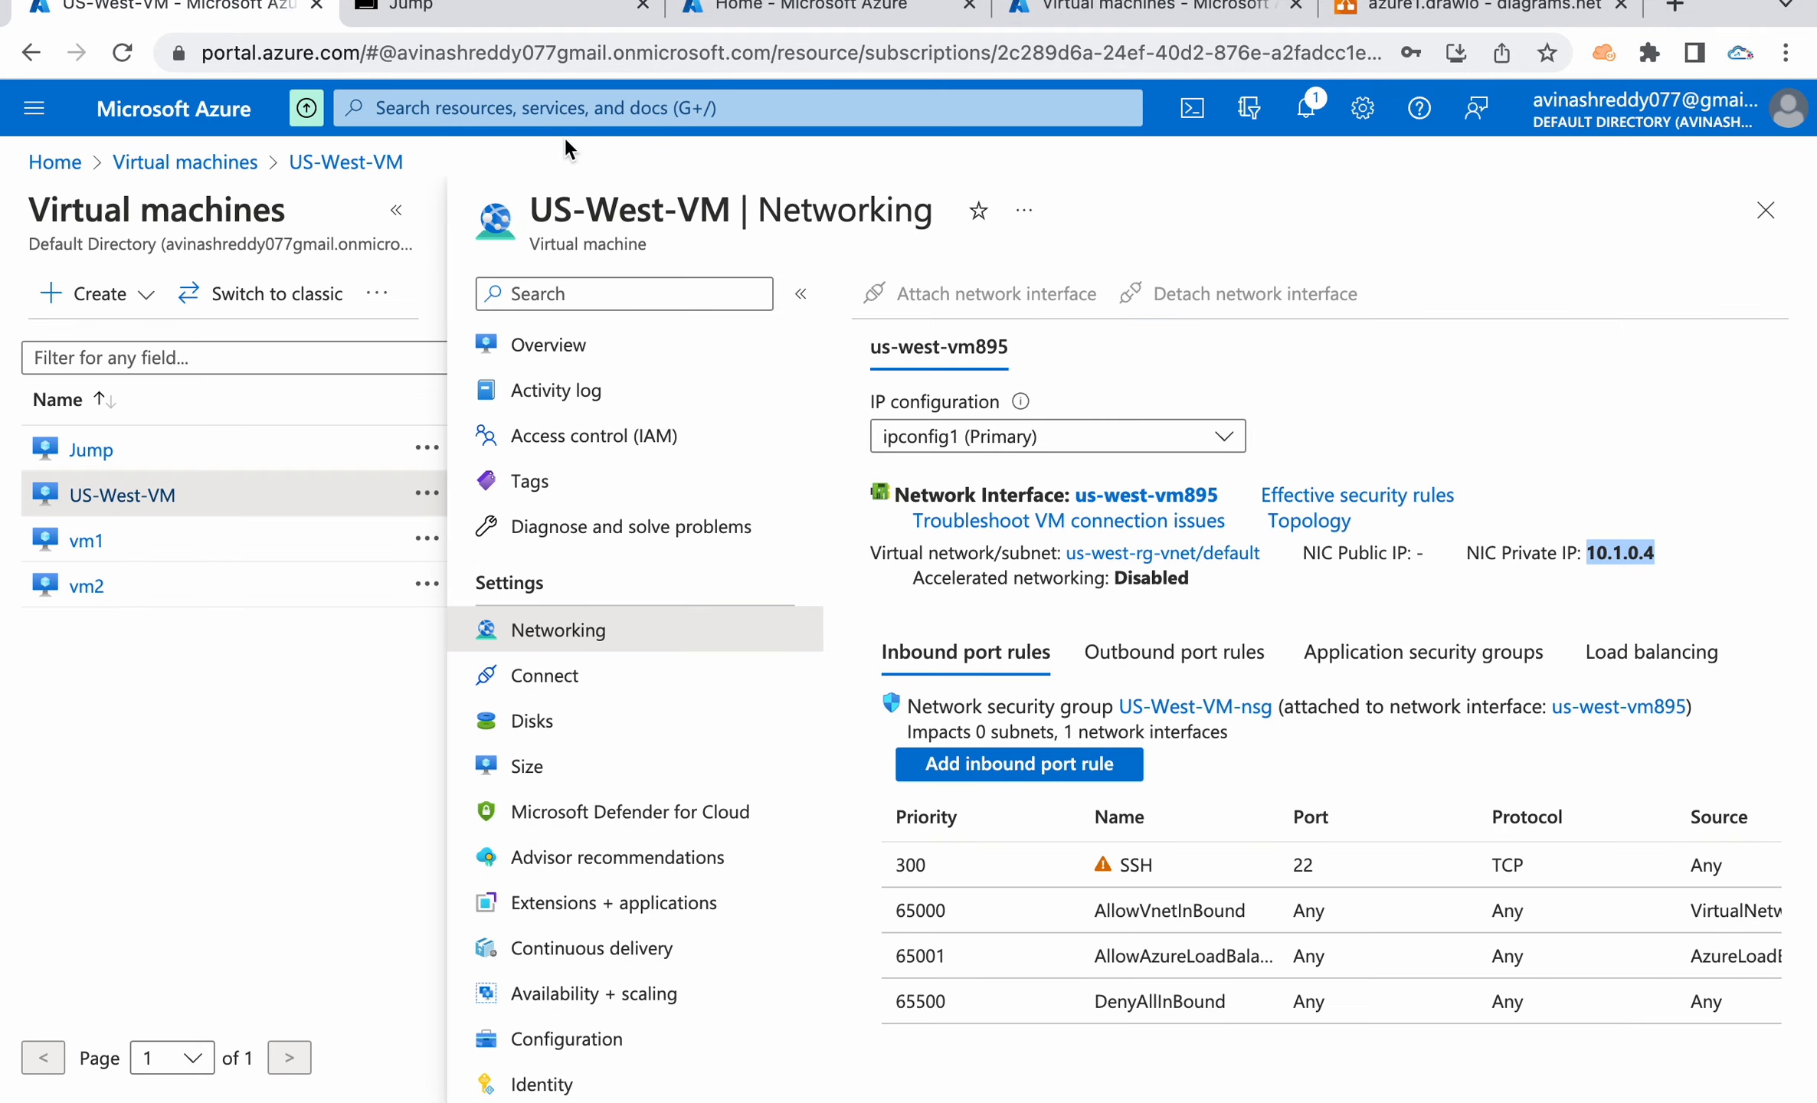
right_click(1618, 545)
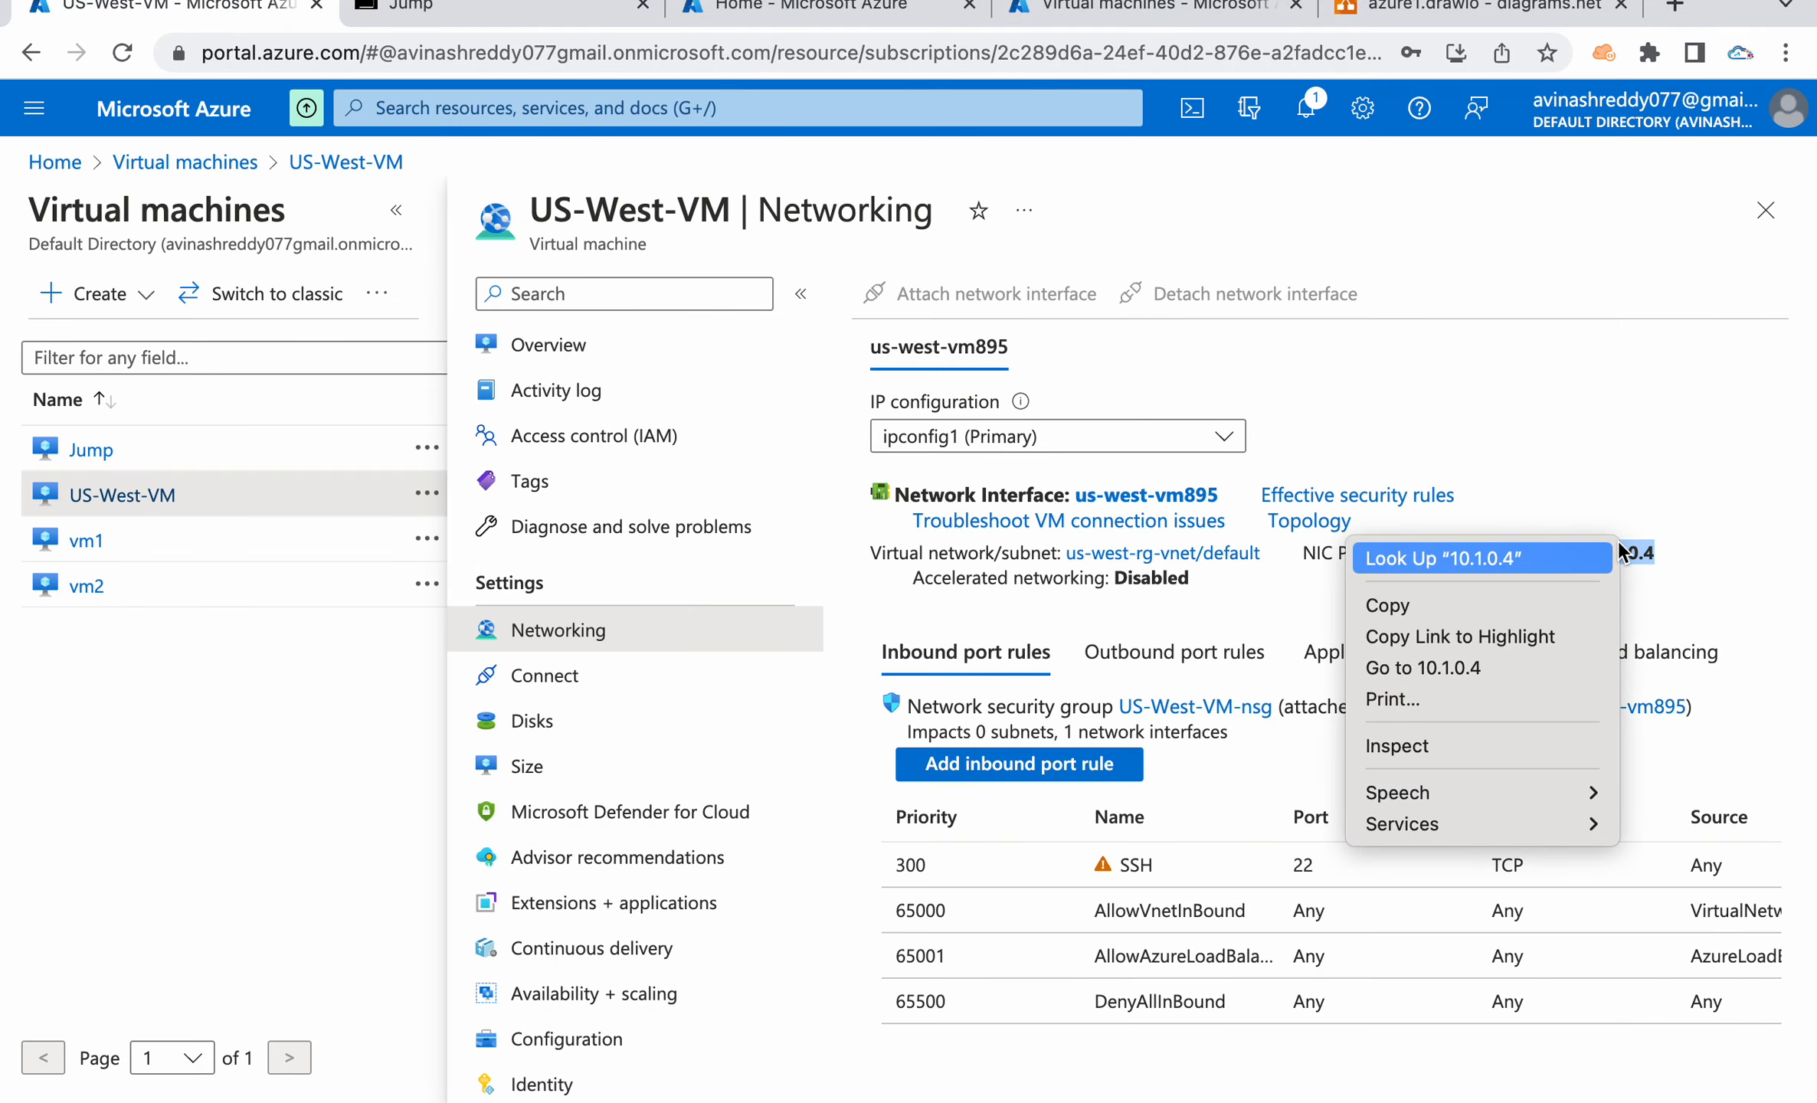
click(1453, 619)
click(460, 9)
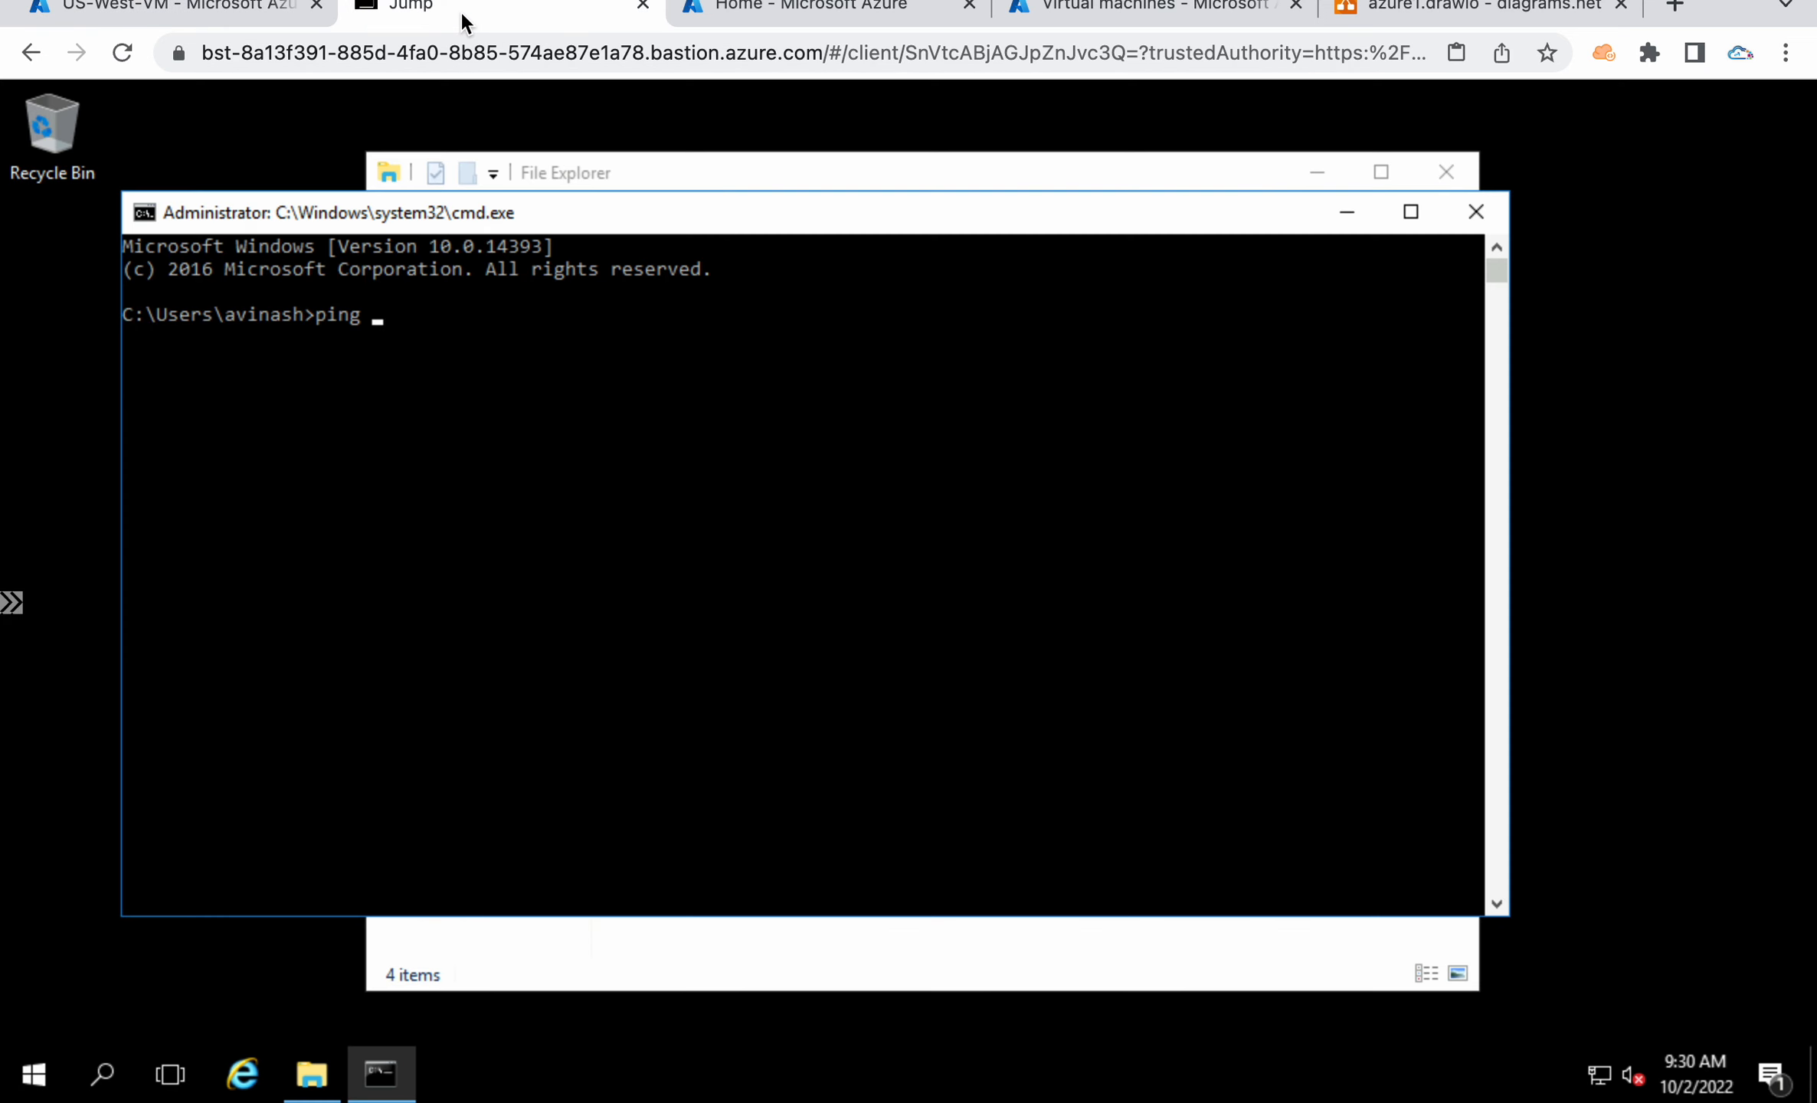
key(ctrl+v)
key(Return)
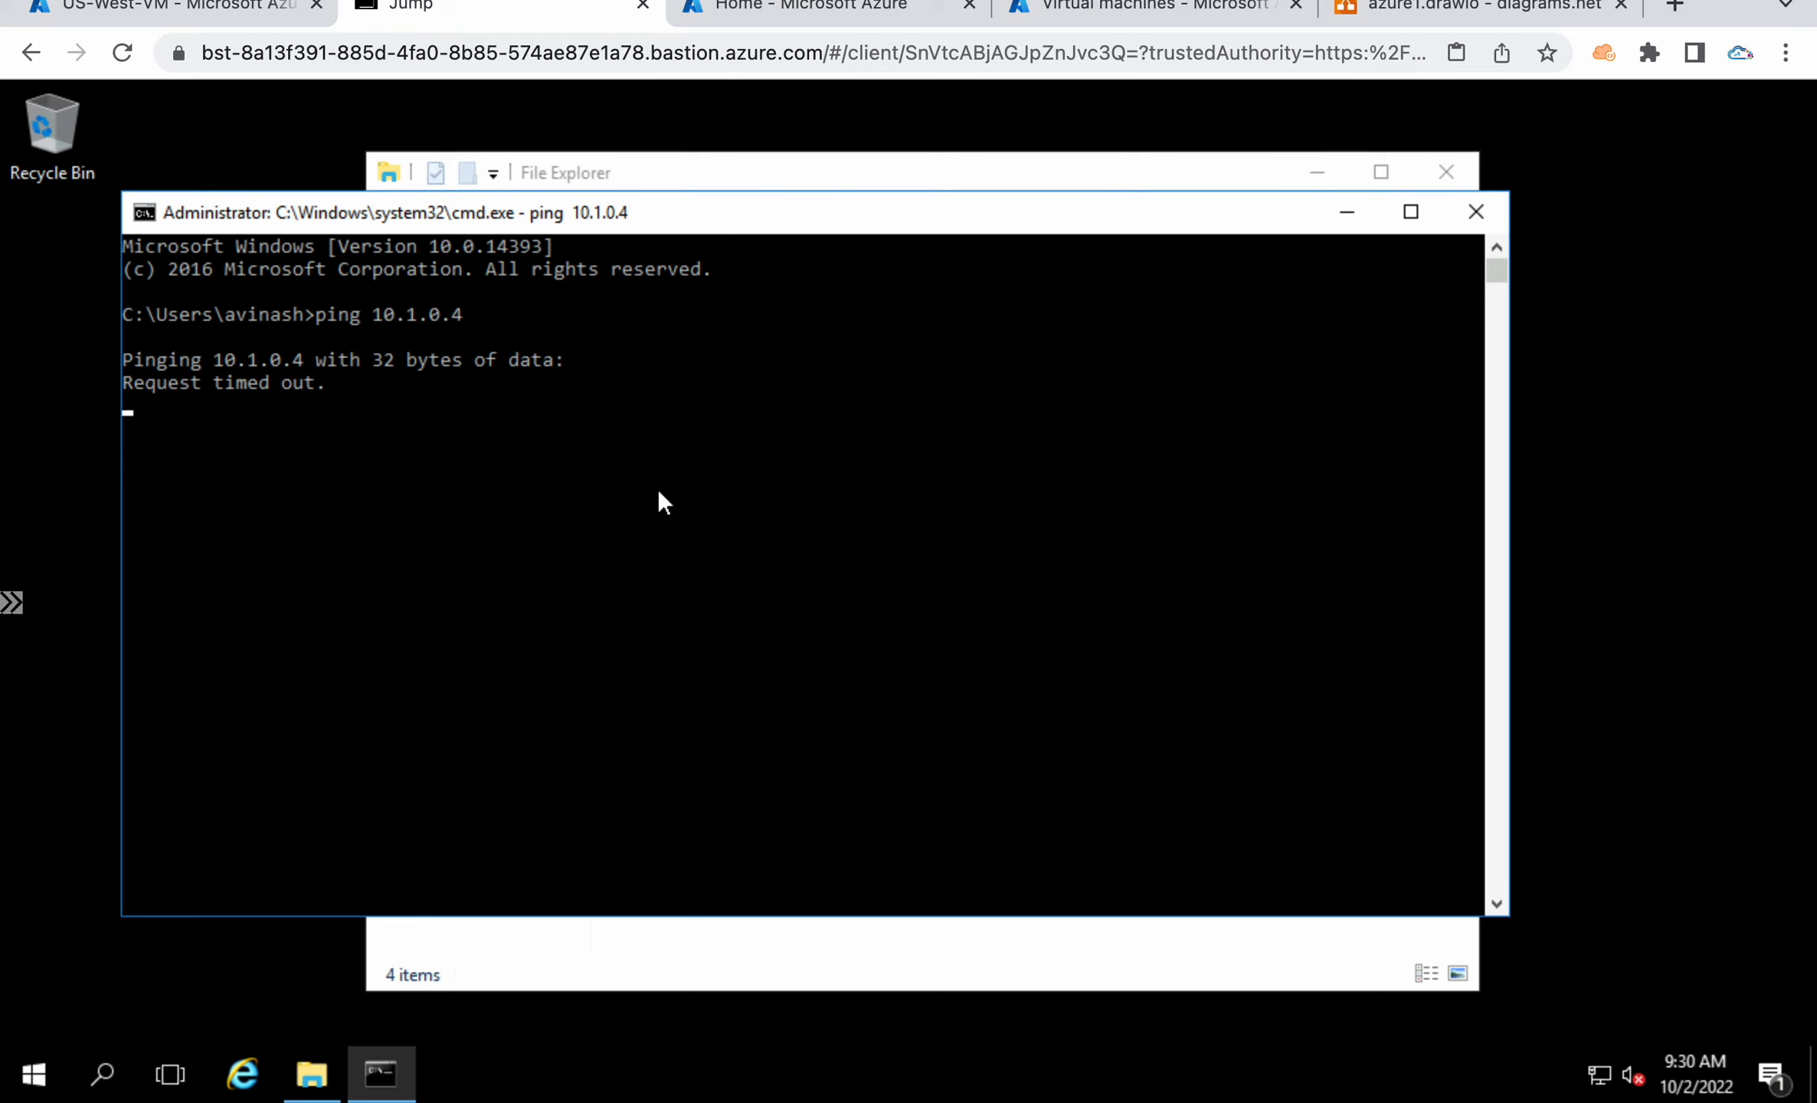
key(ctrl+c)
text(c)
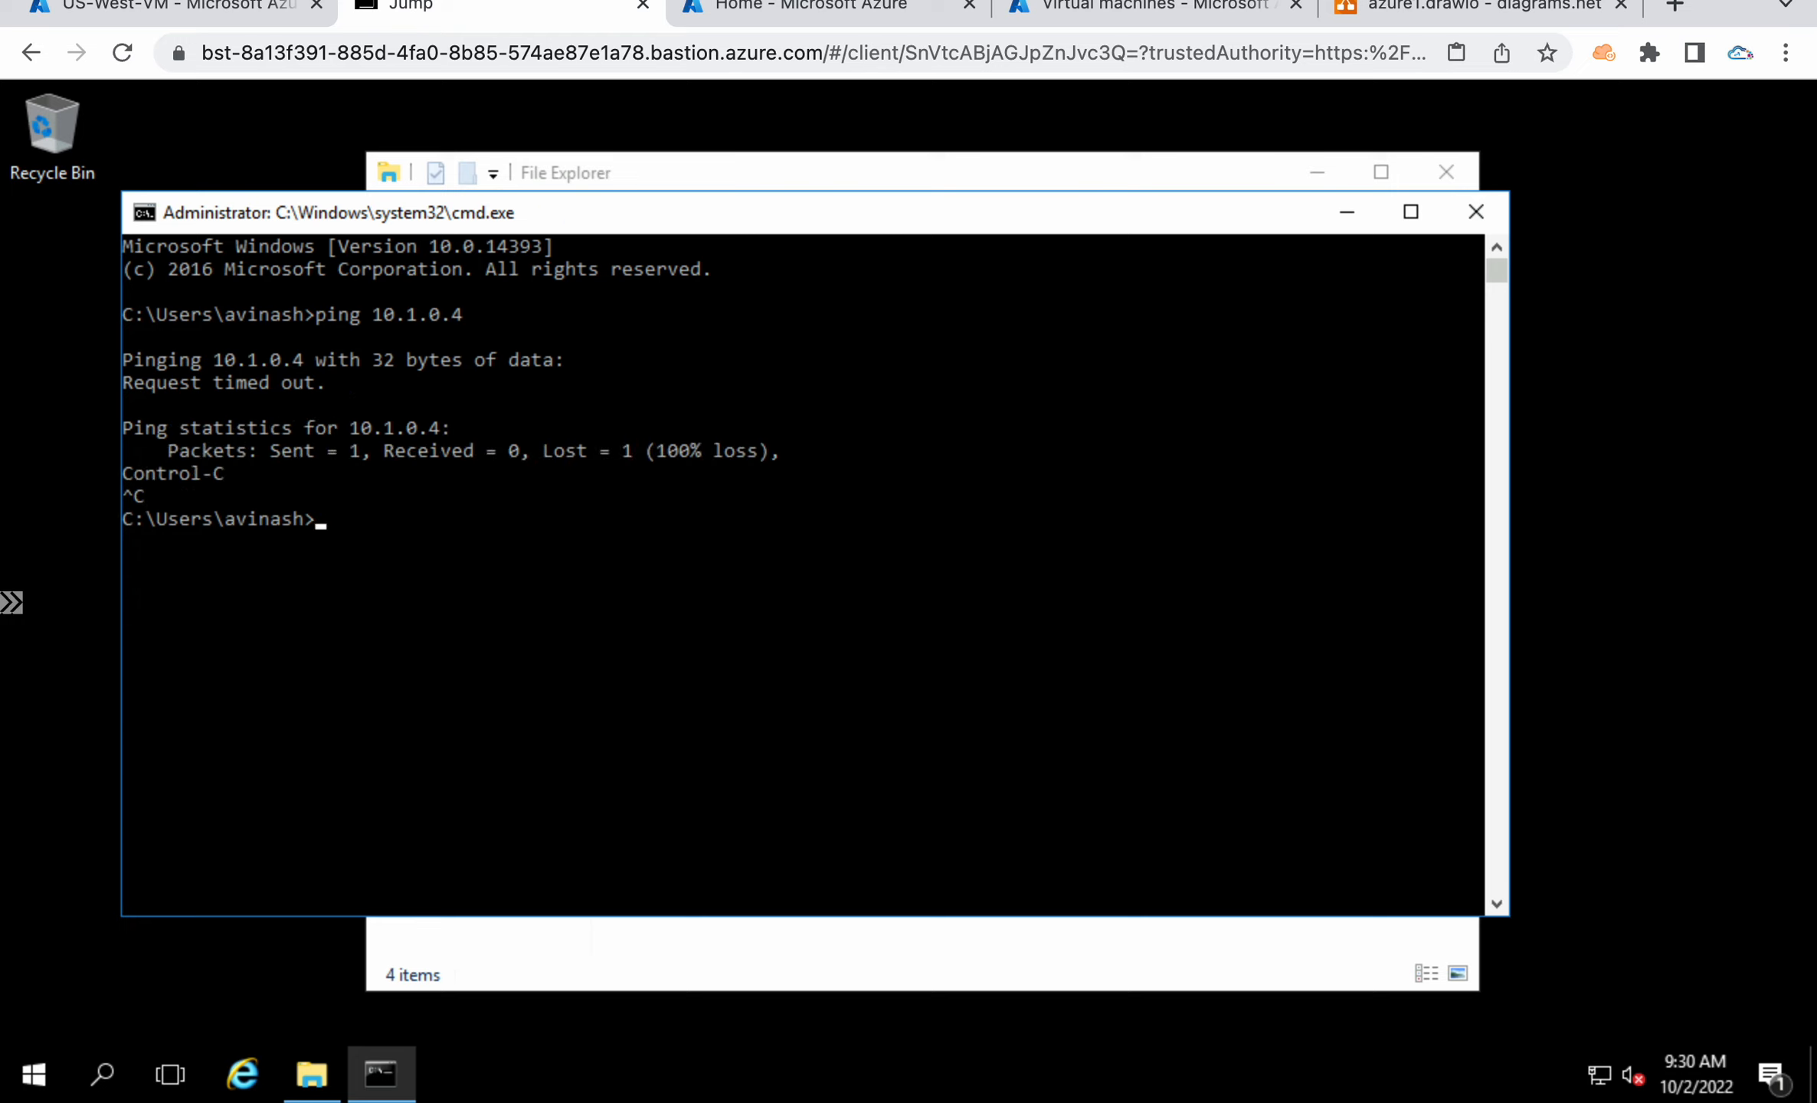
Ping google.com from the Jump session's command prompt, stop it, and highlight the earlier ping 10.1.0.4 command.
text(ping google.com)
key(Return)
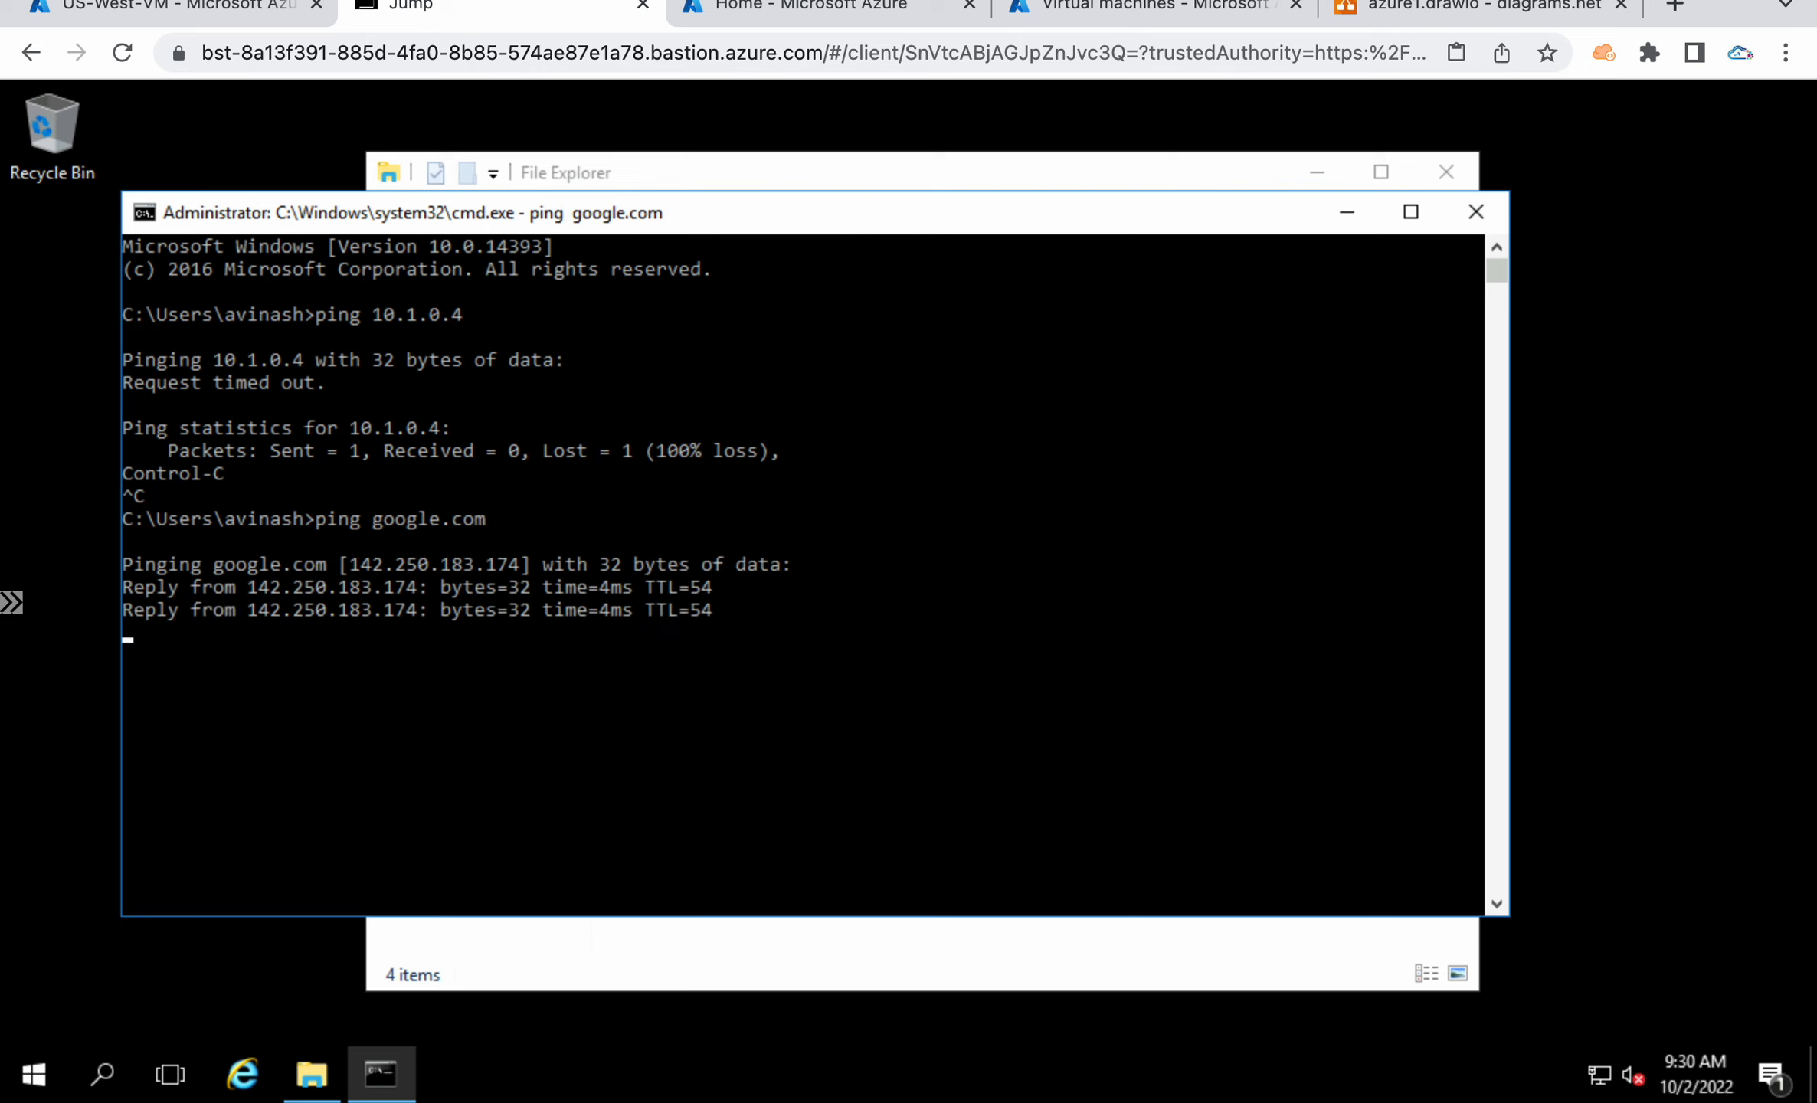
key(ctrl+c)
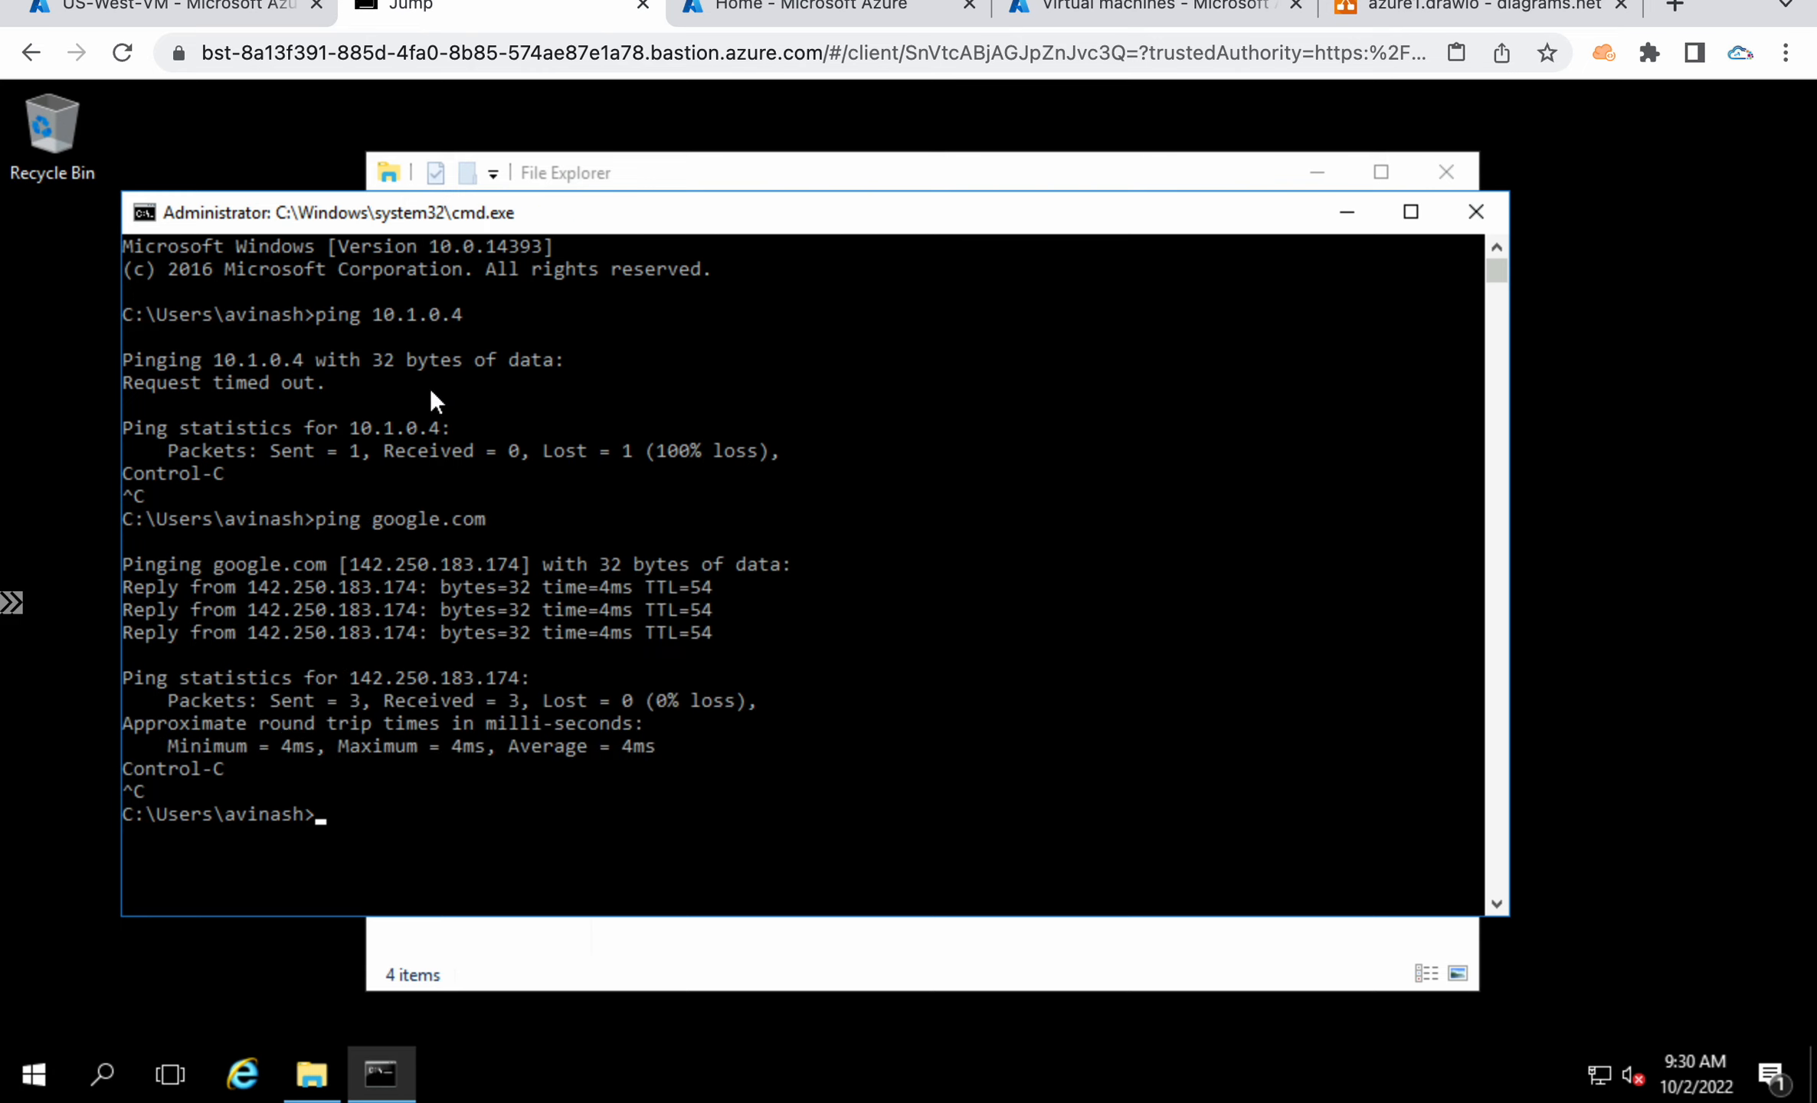
drag(315, 314, 496, 314)
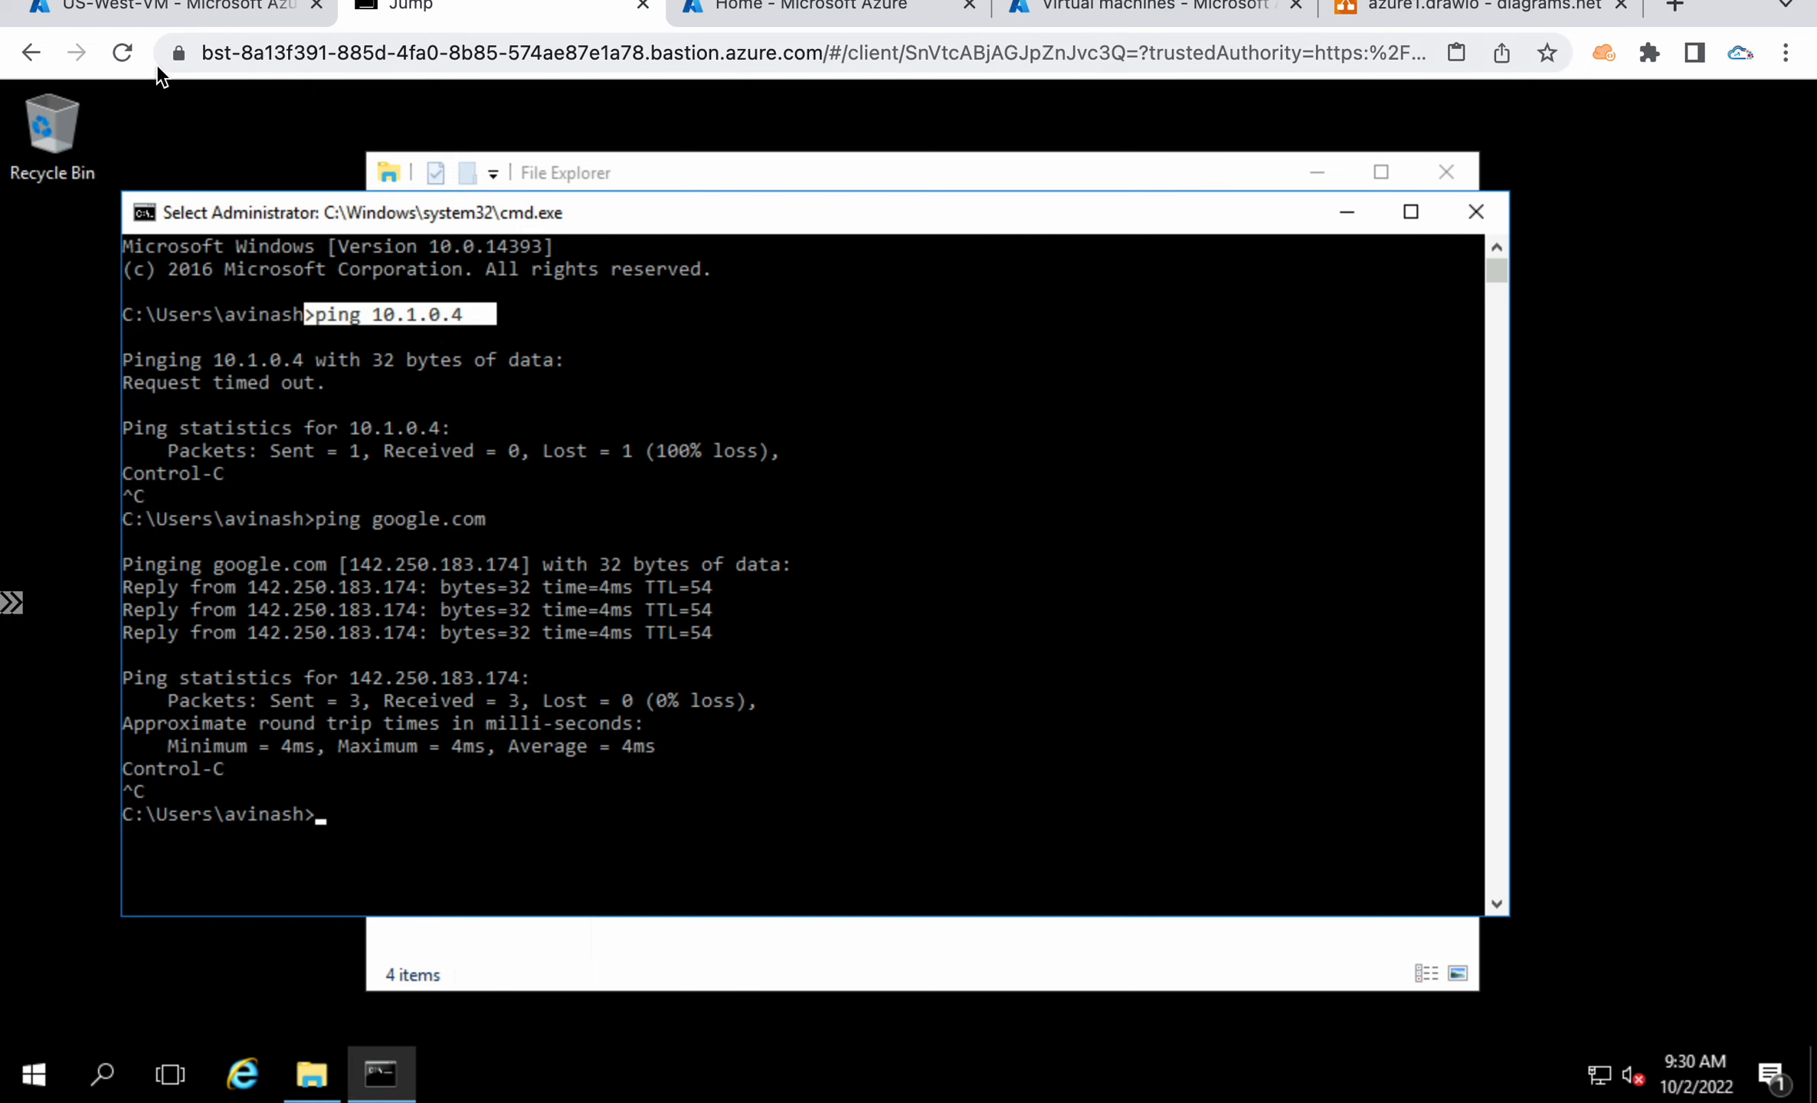
Return to the Azure portal and open the peerings of the compute-rg-vnet virtual network.
click(138, 13)
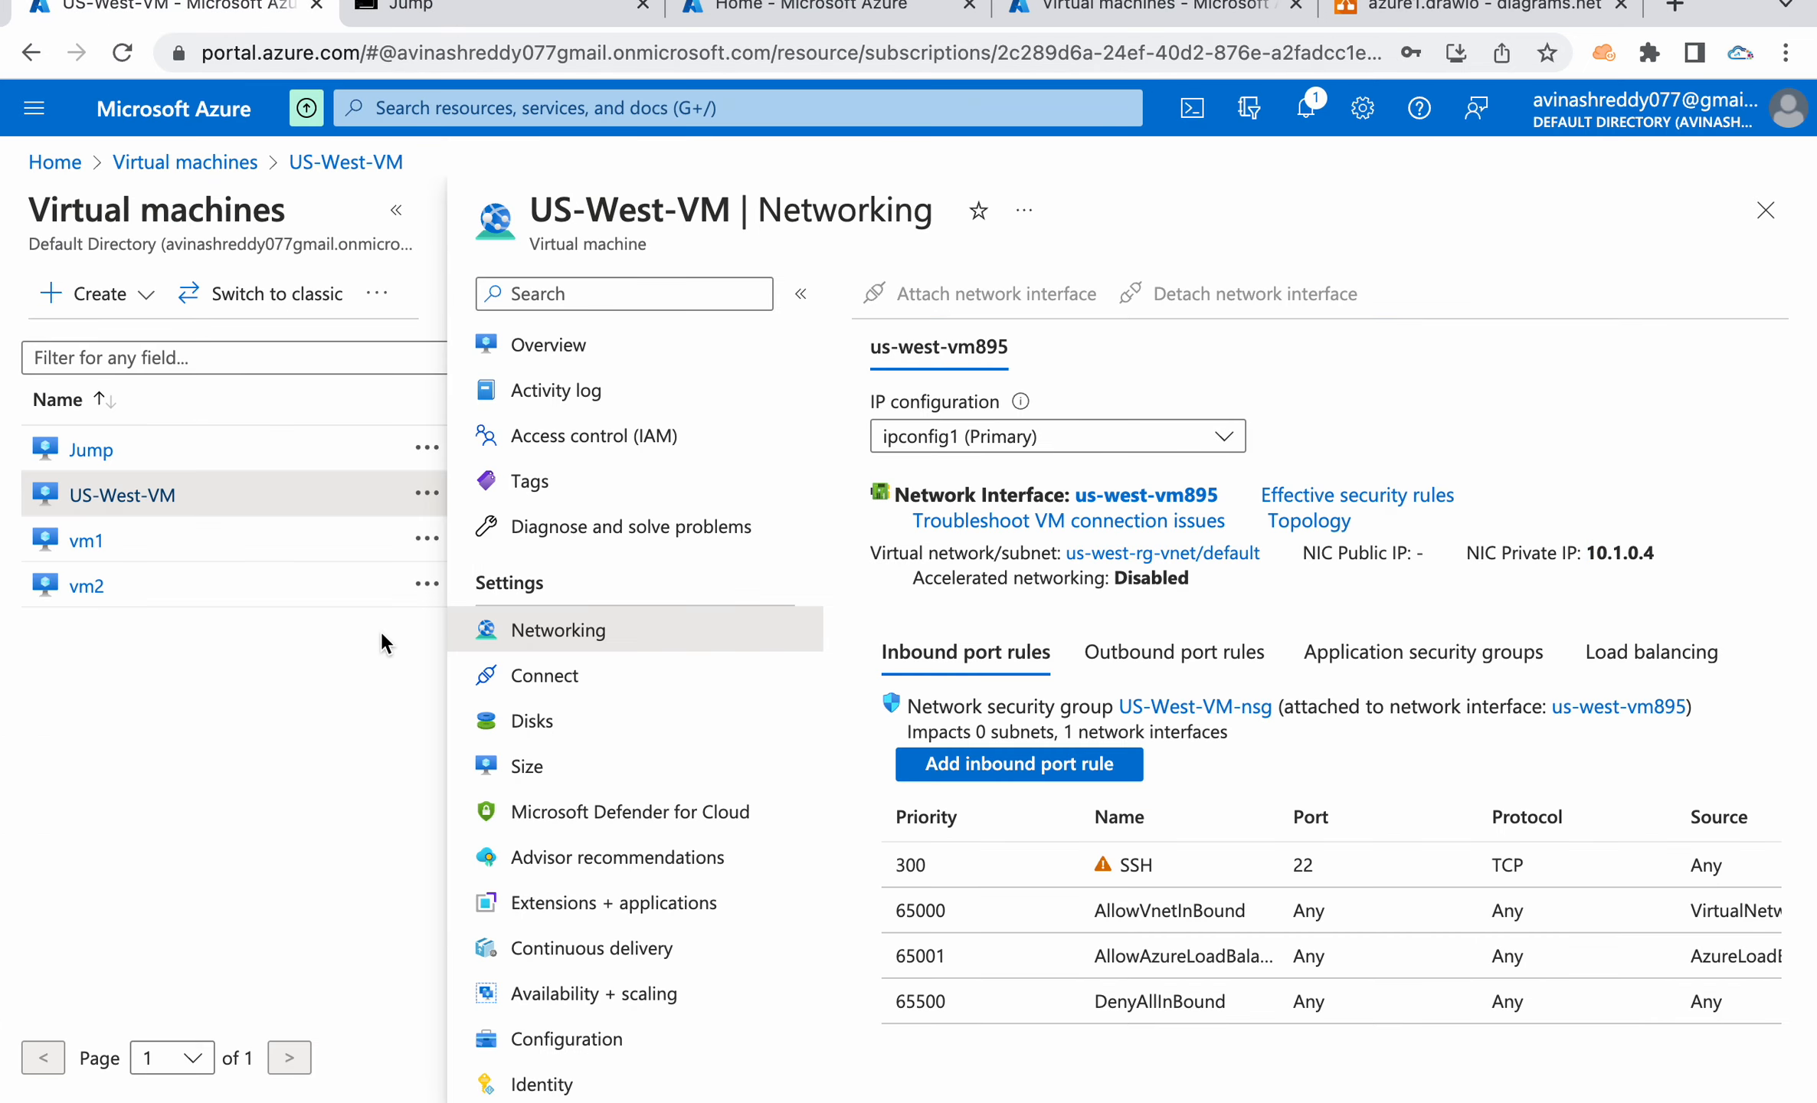
click(1766, 210)
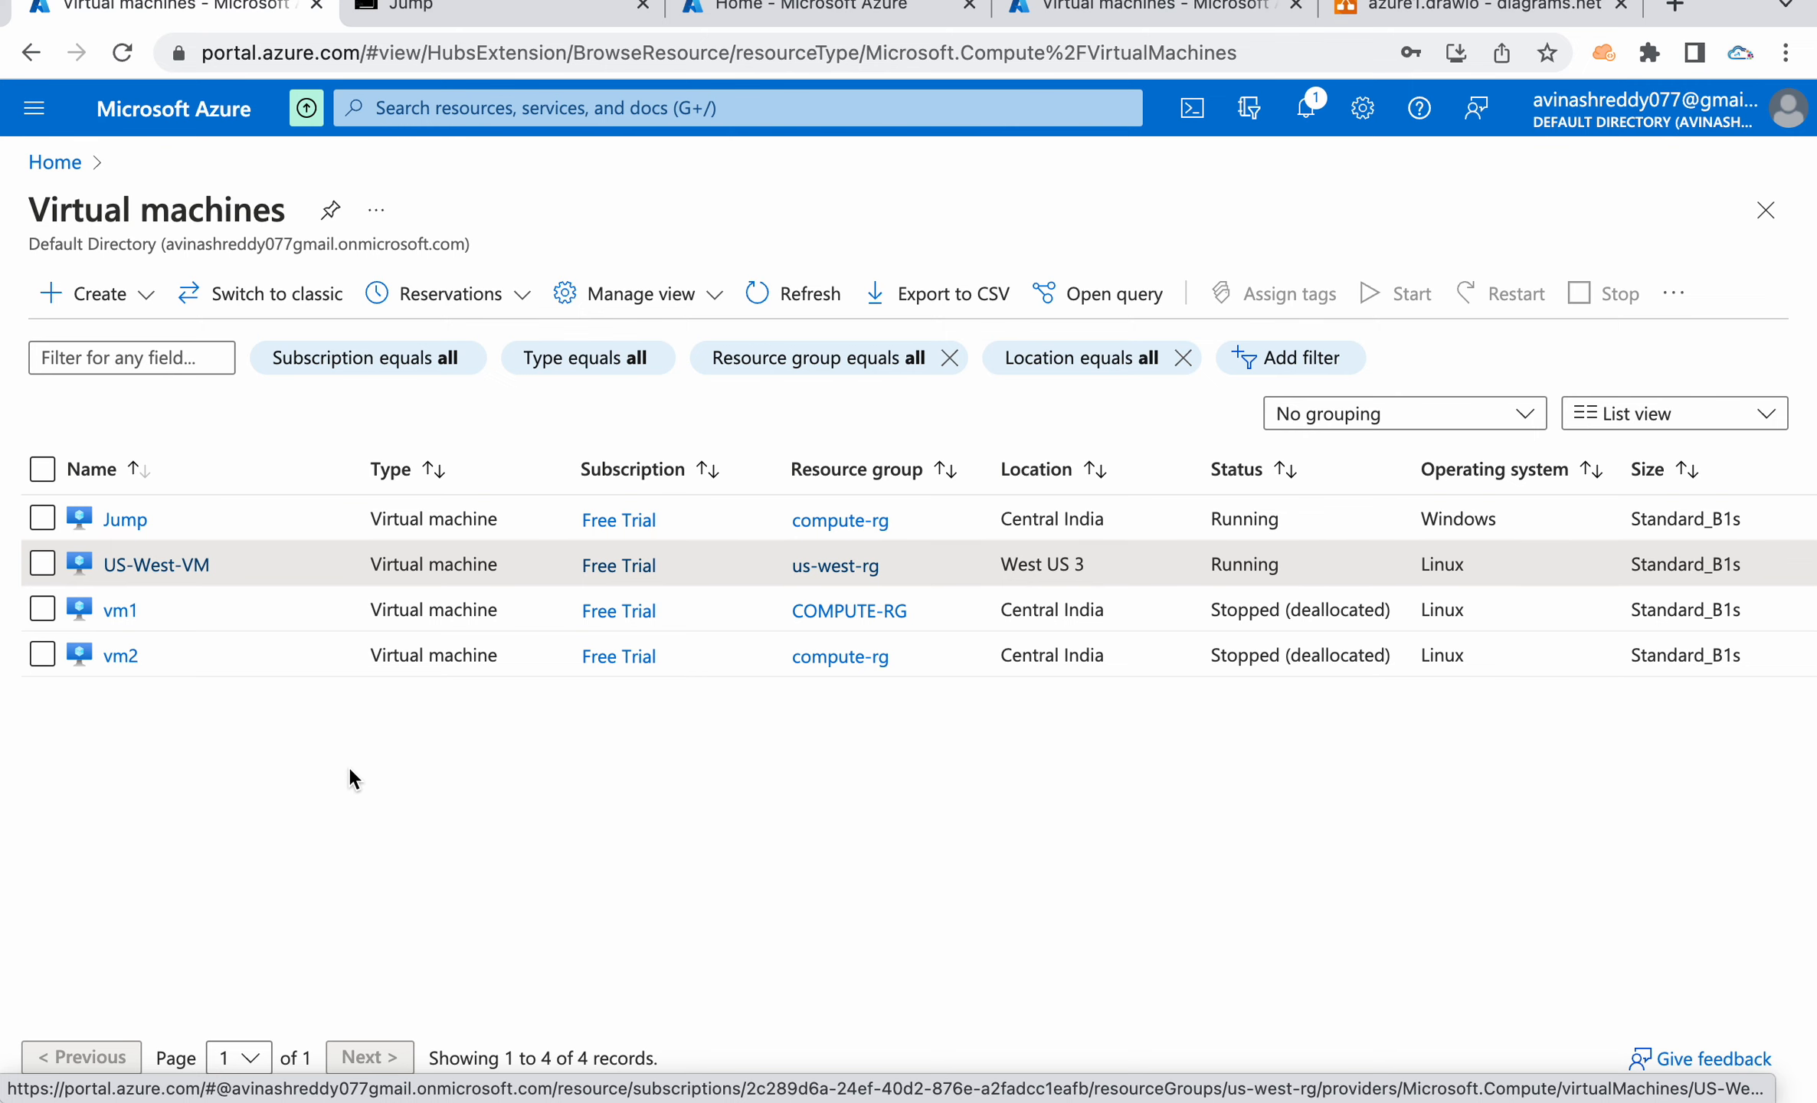
click(532, 111)
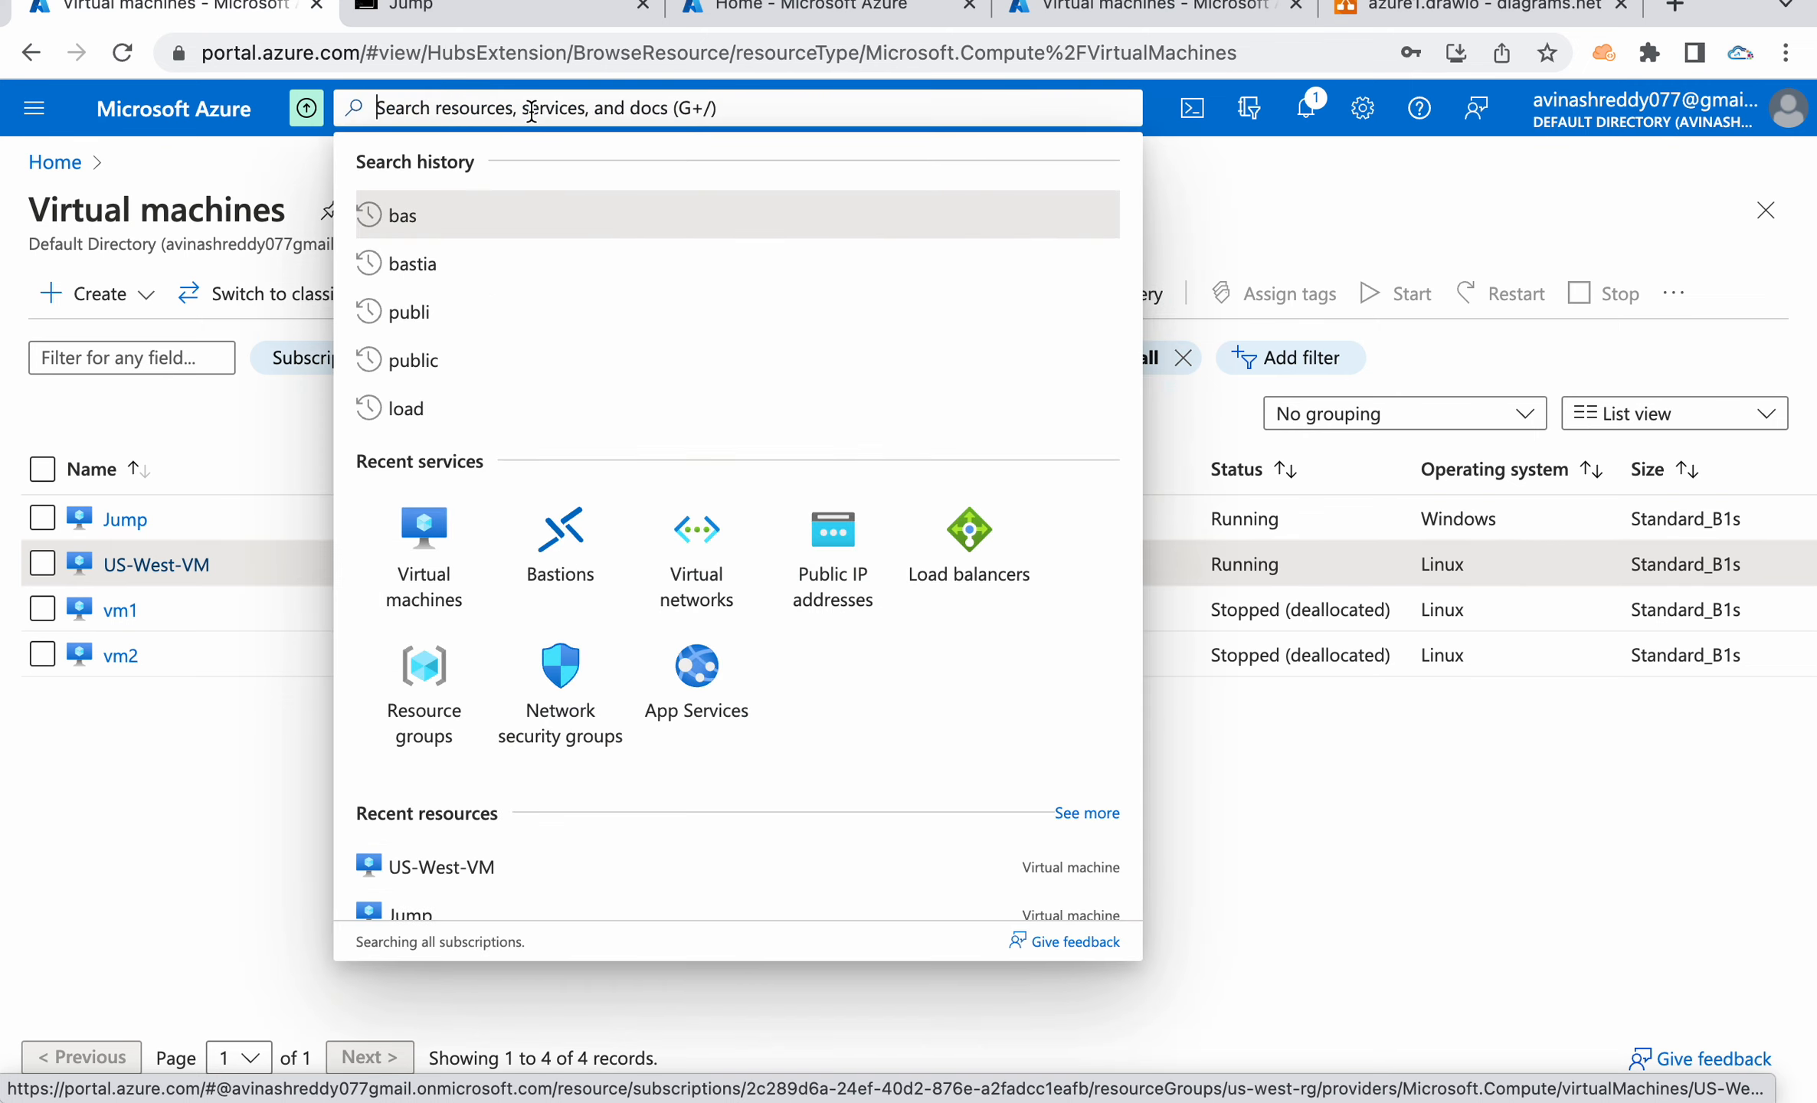
click(694, 517)
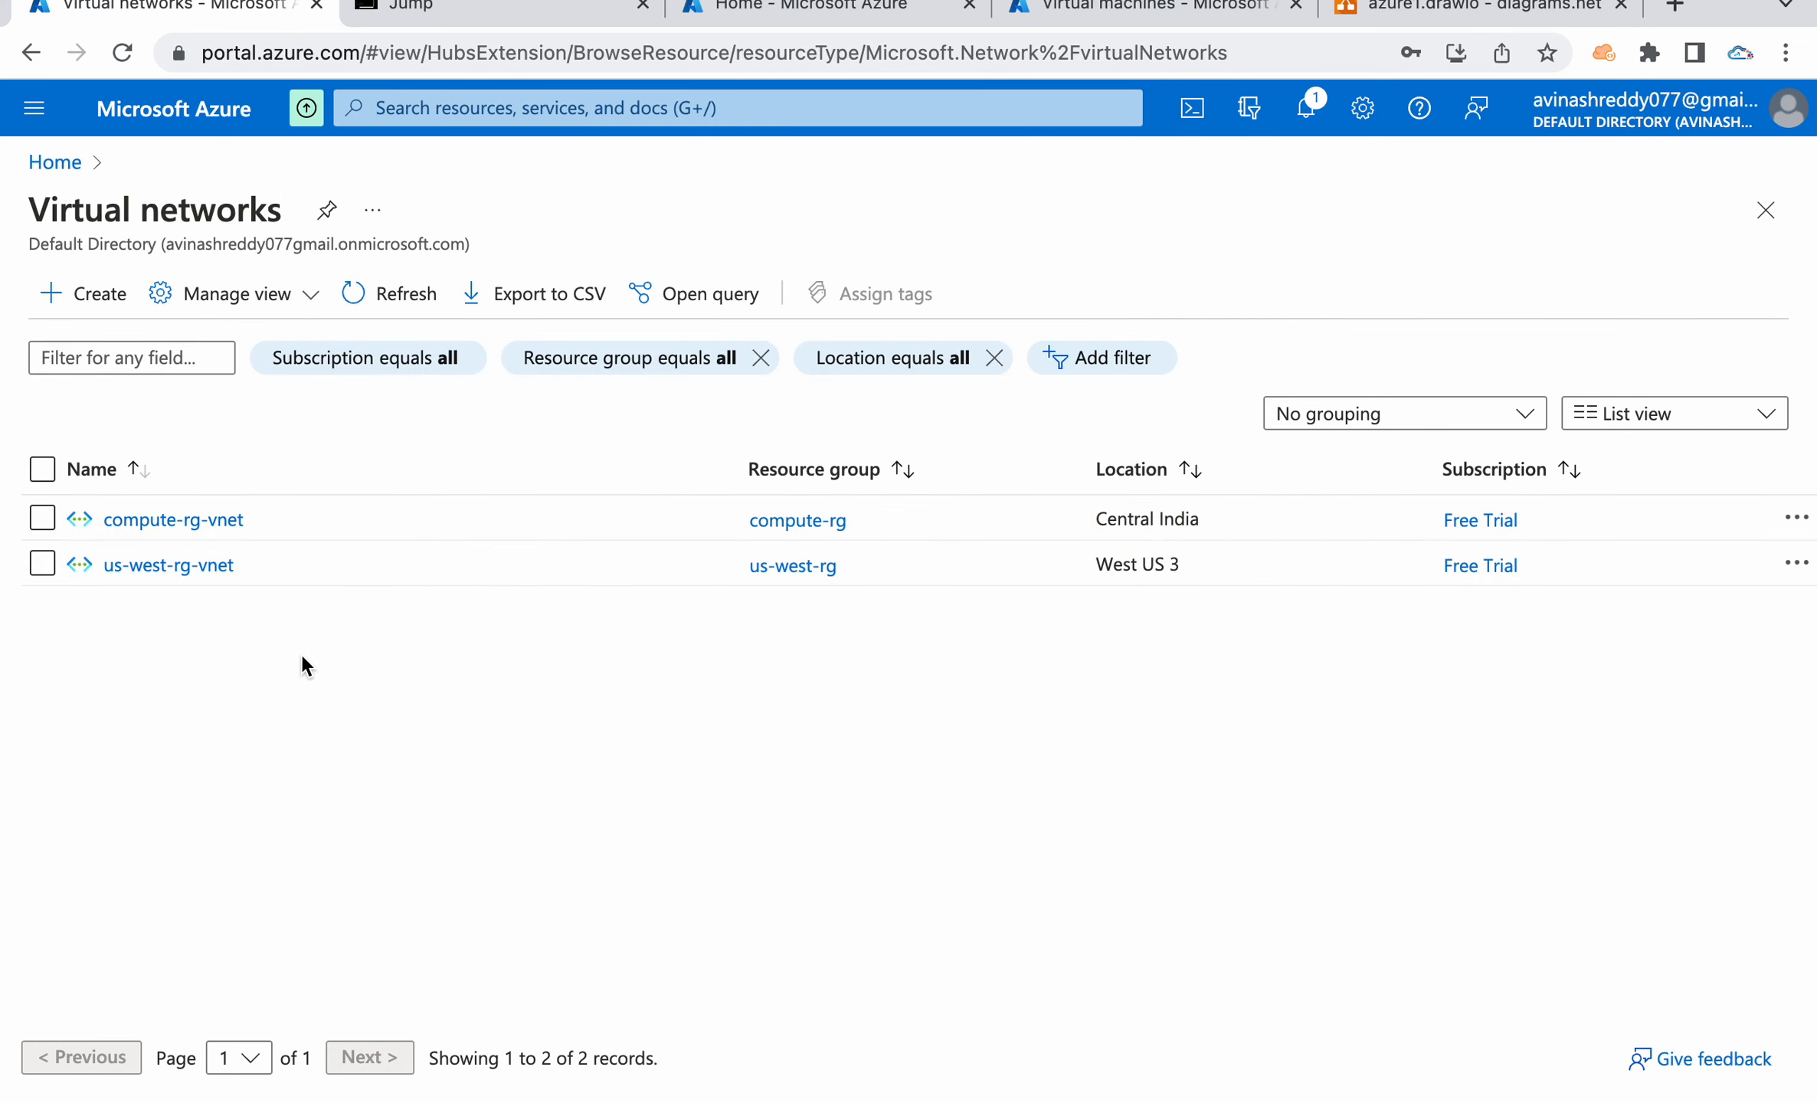
click(167, 521)
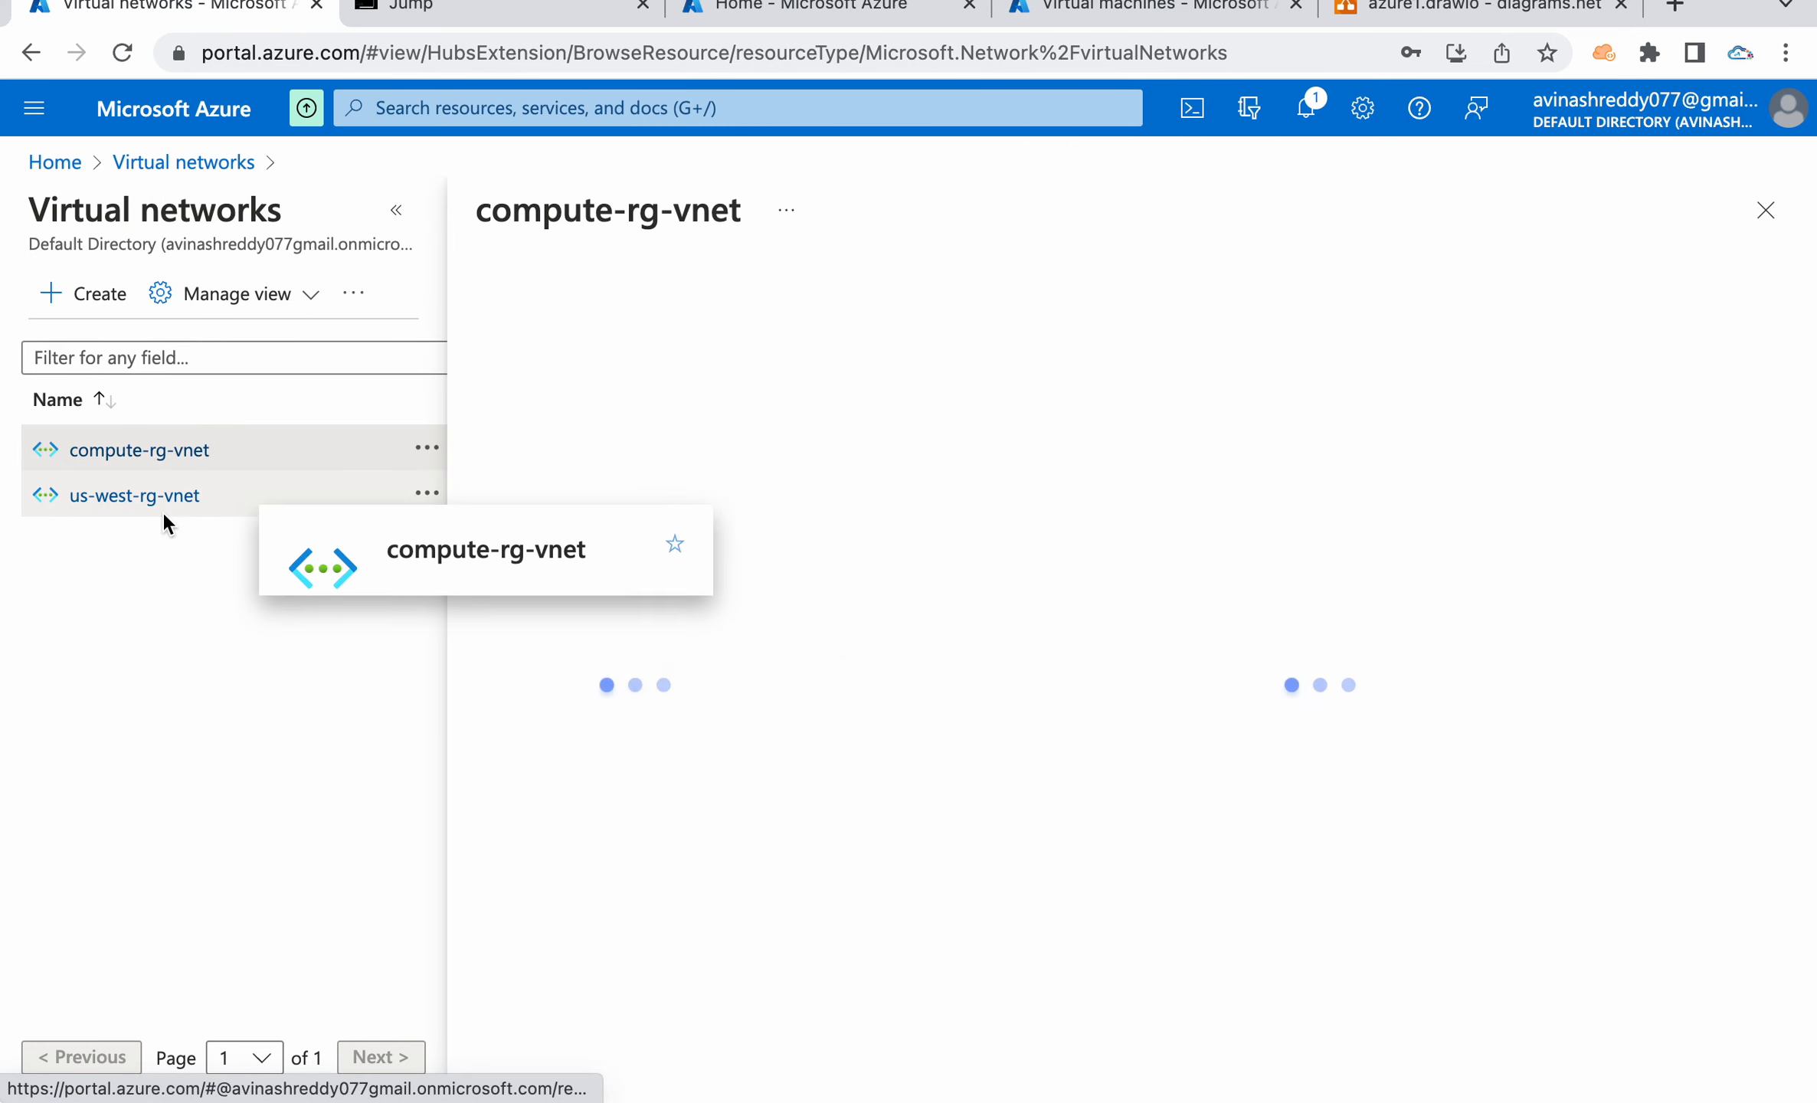
click(396, 210)
scroll(306, 857, down, 3)
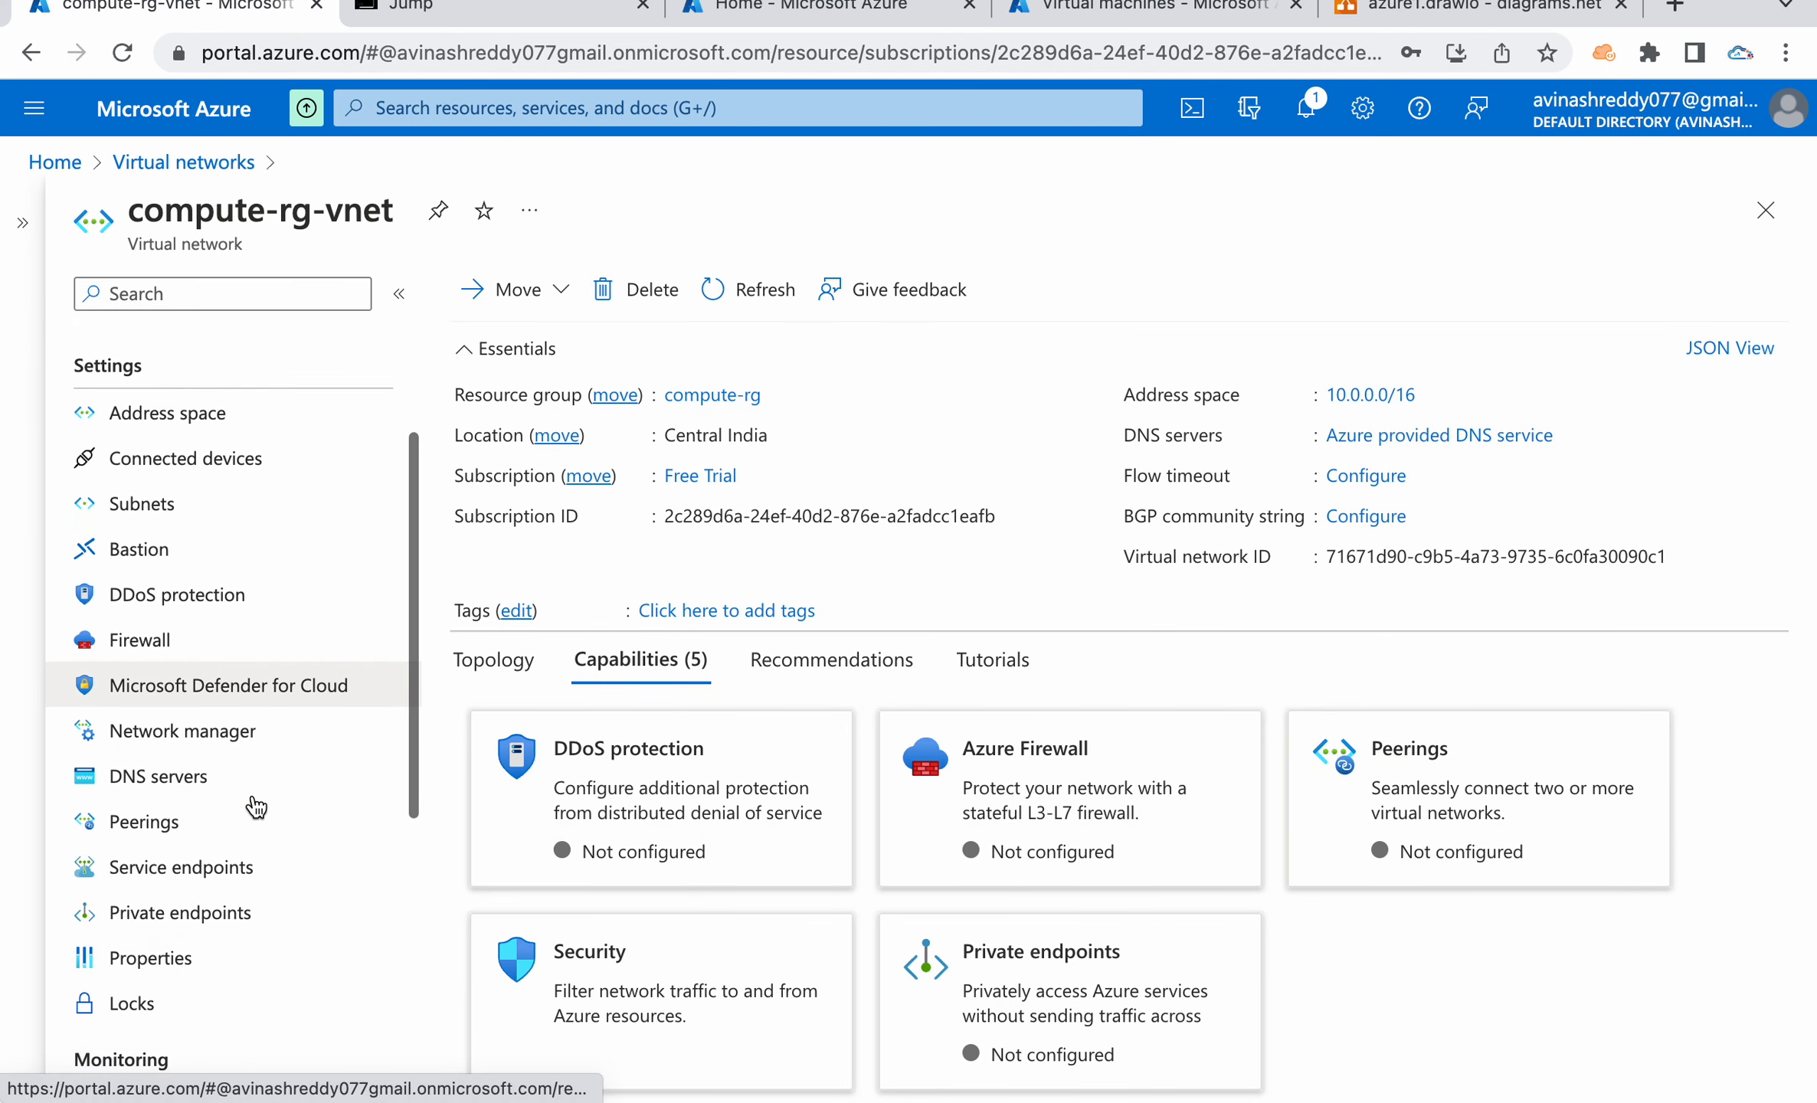
click(130, 797)
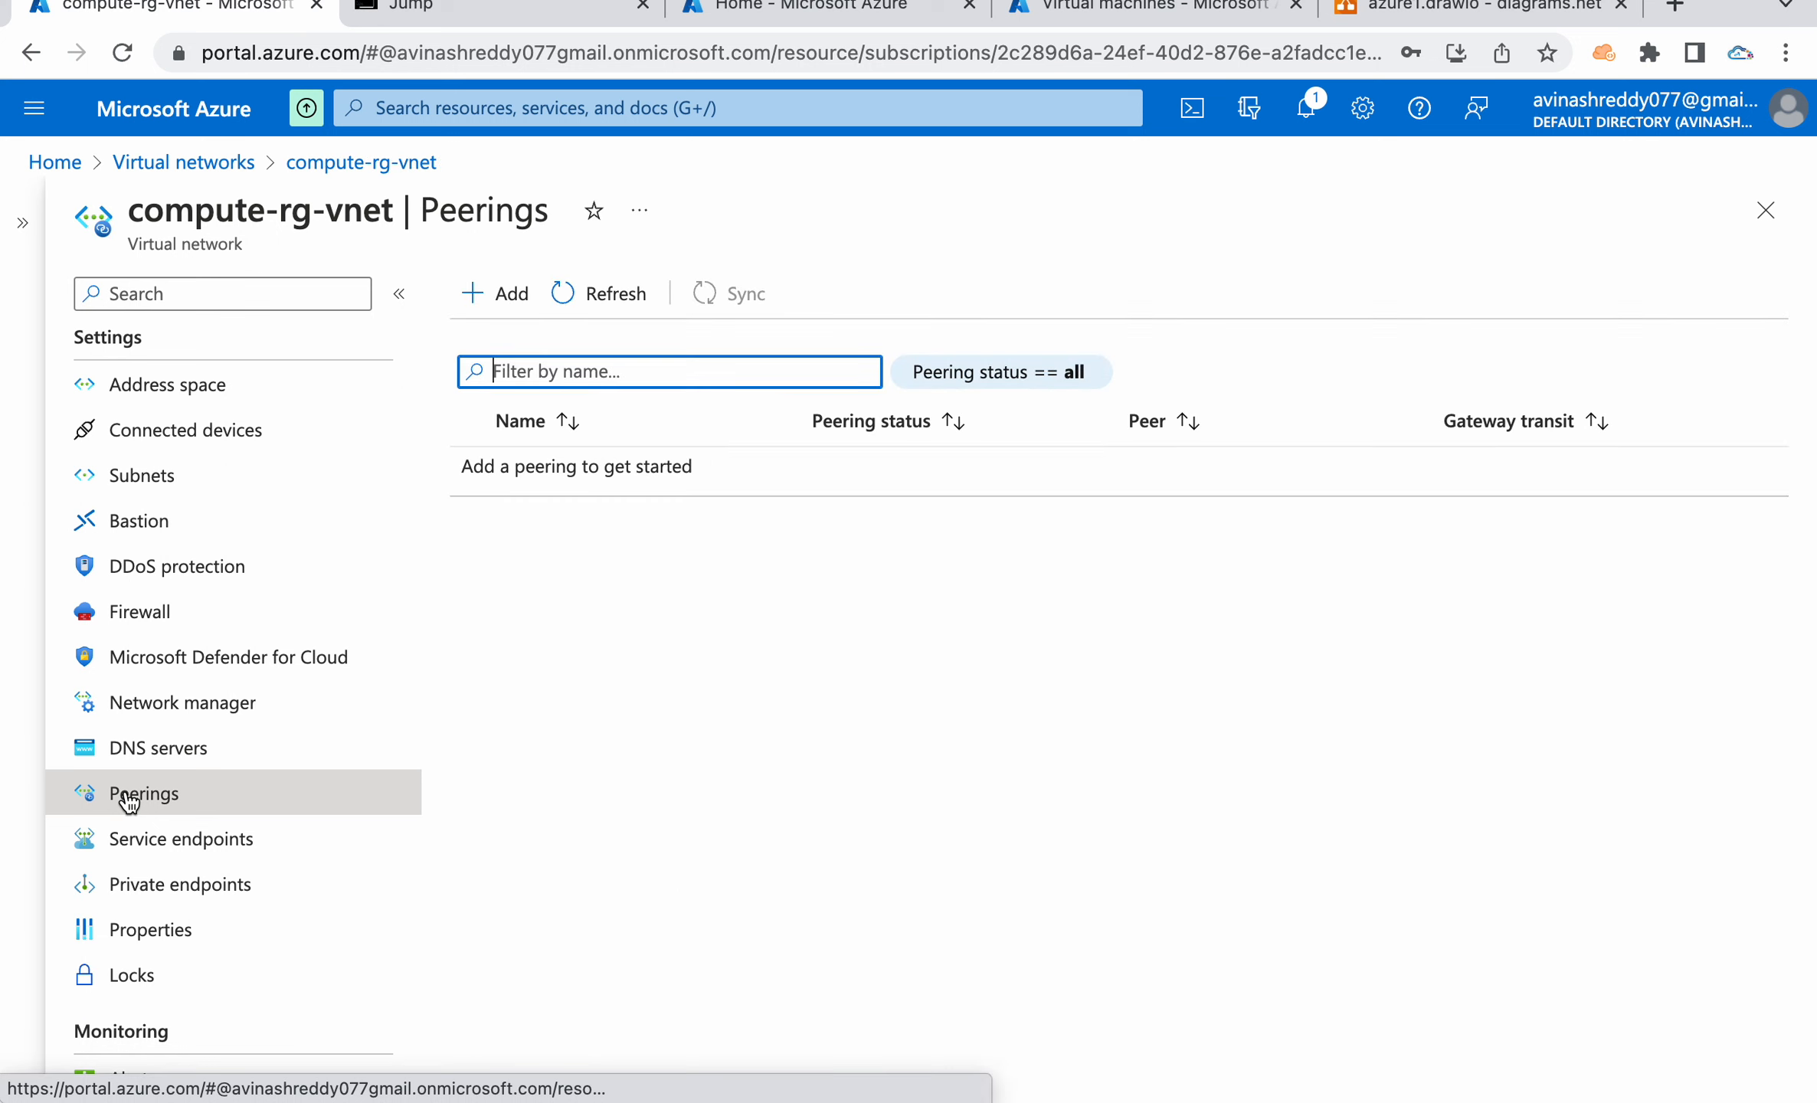
Start adding a peering to compute-rg-vnet and name this virtual network's peering link india-us-peering.
click(488, 306)
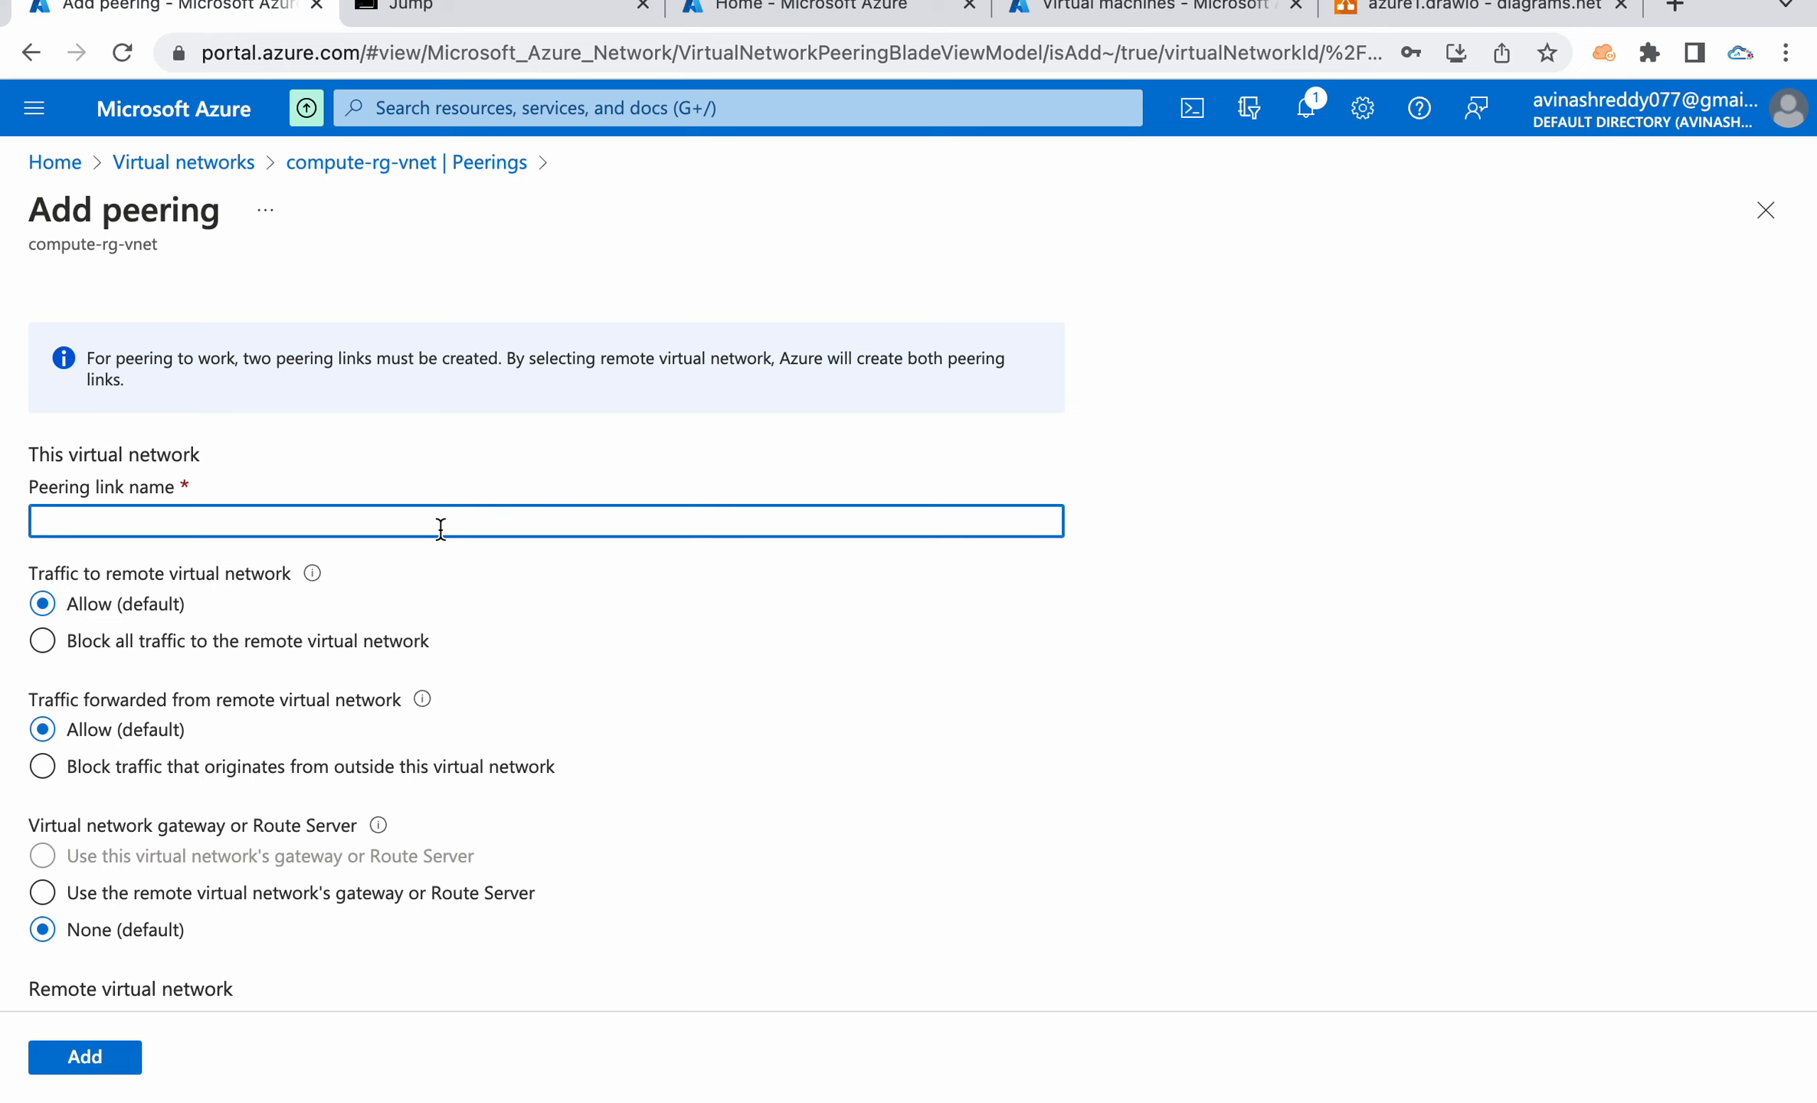
text(india-us)
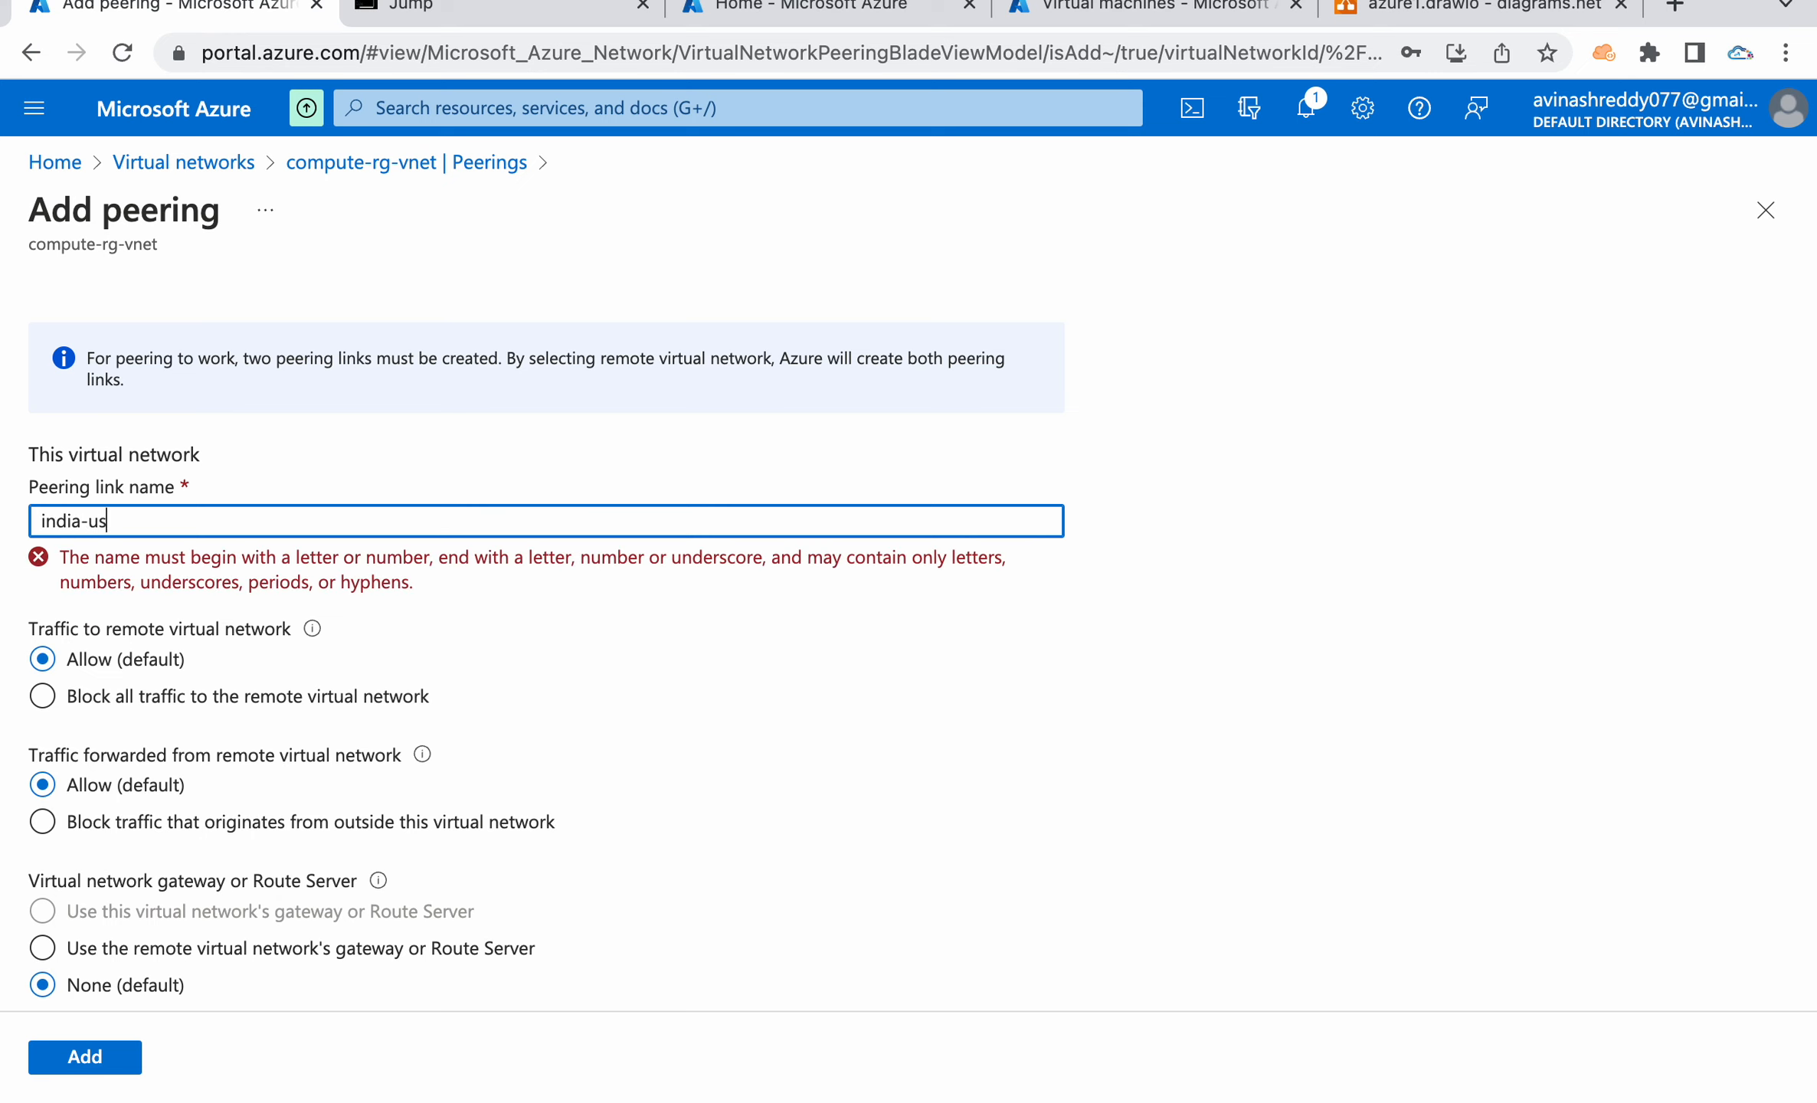
text(-peering)
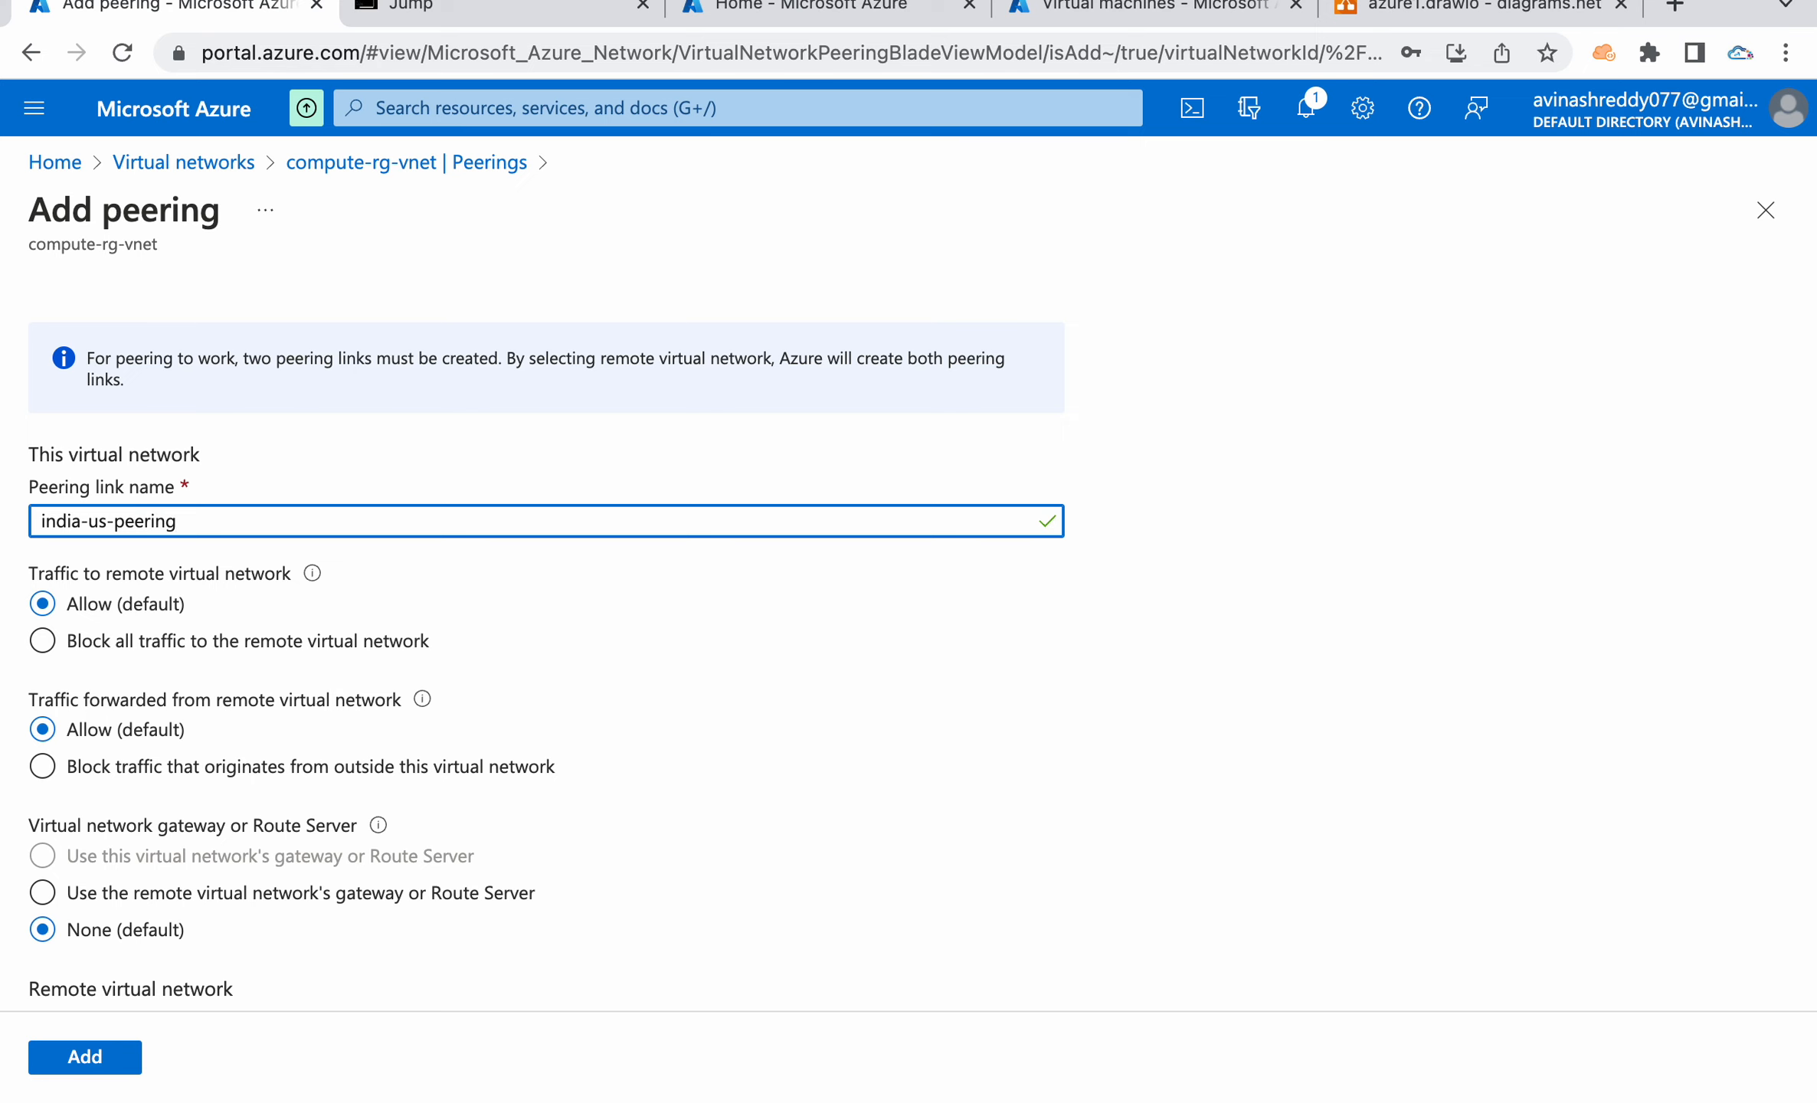
click(1106, 658)
Name the remote virtual network's peering link india-uswest.
scroll(1106, 659, down, 1)
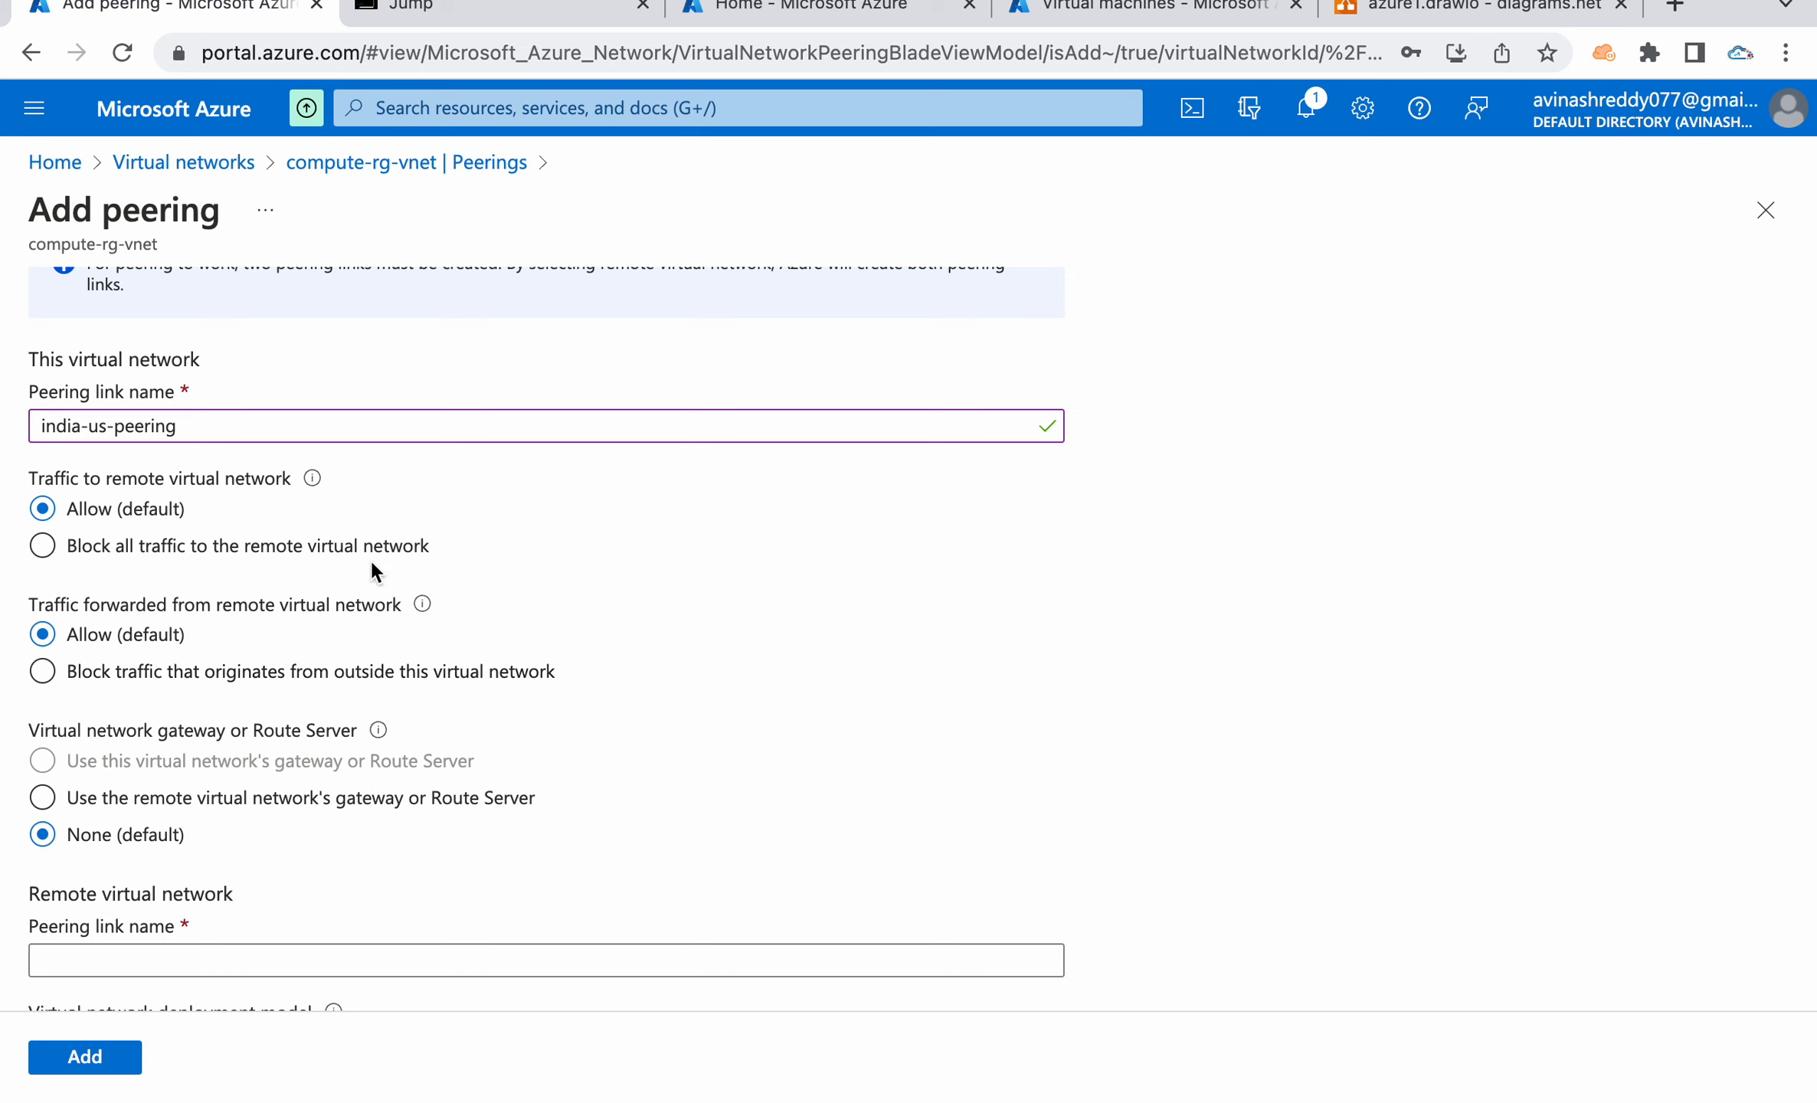
scroll(803, 739, down, 2)
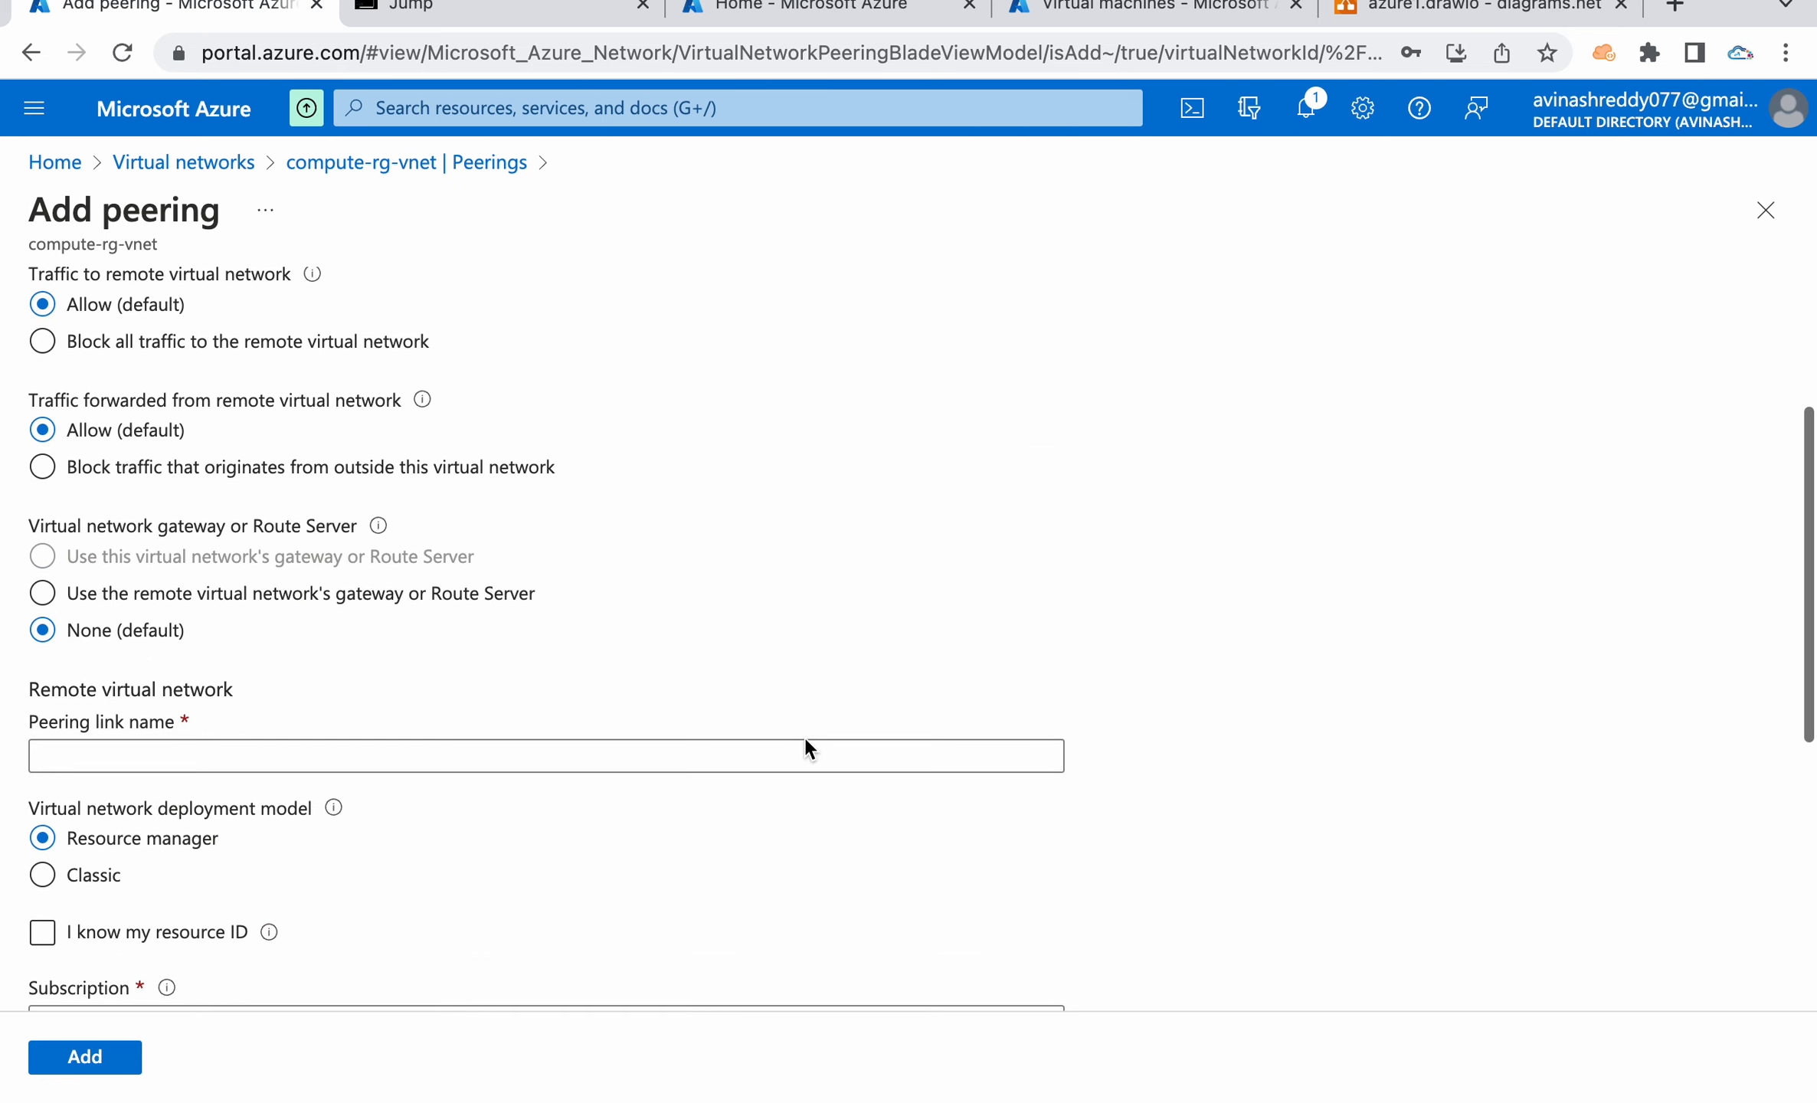
click(504, 751)
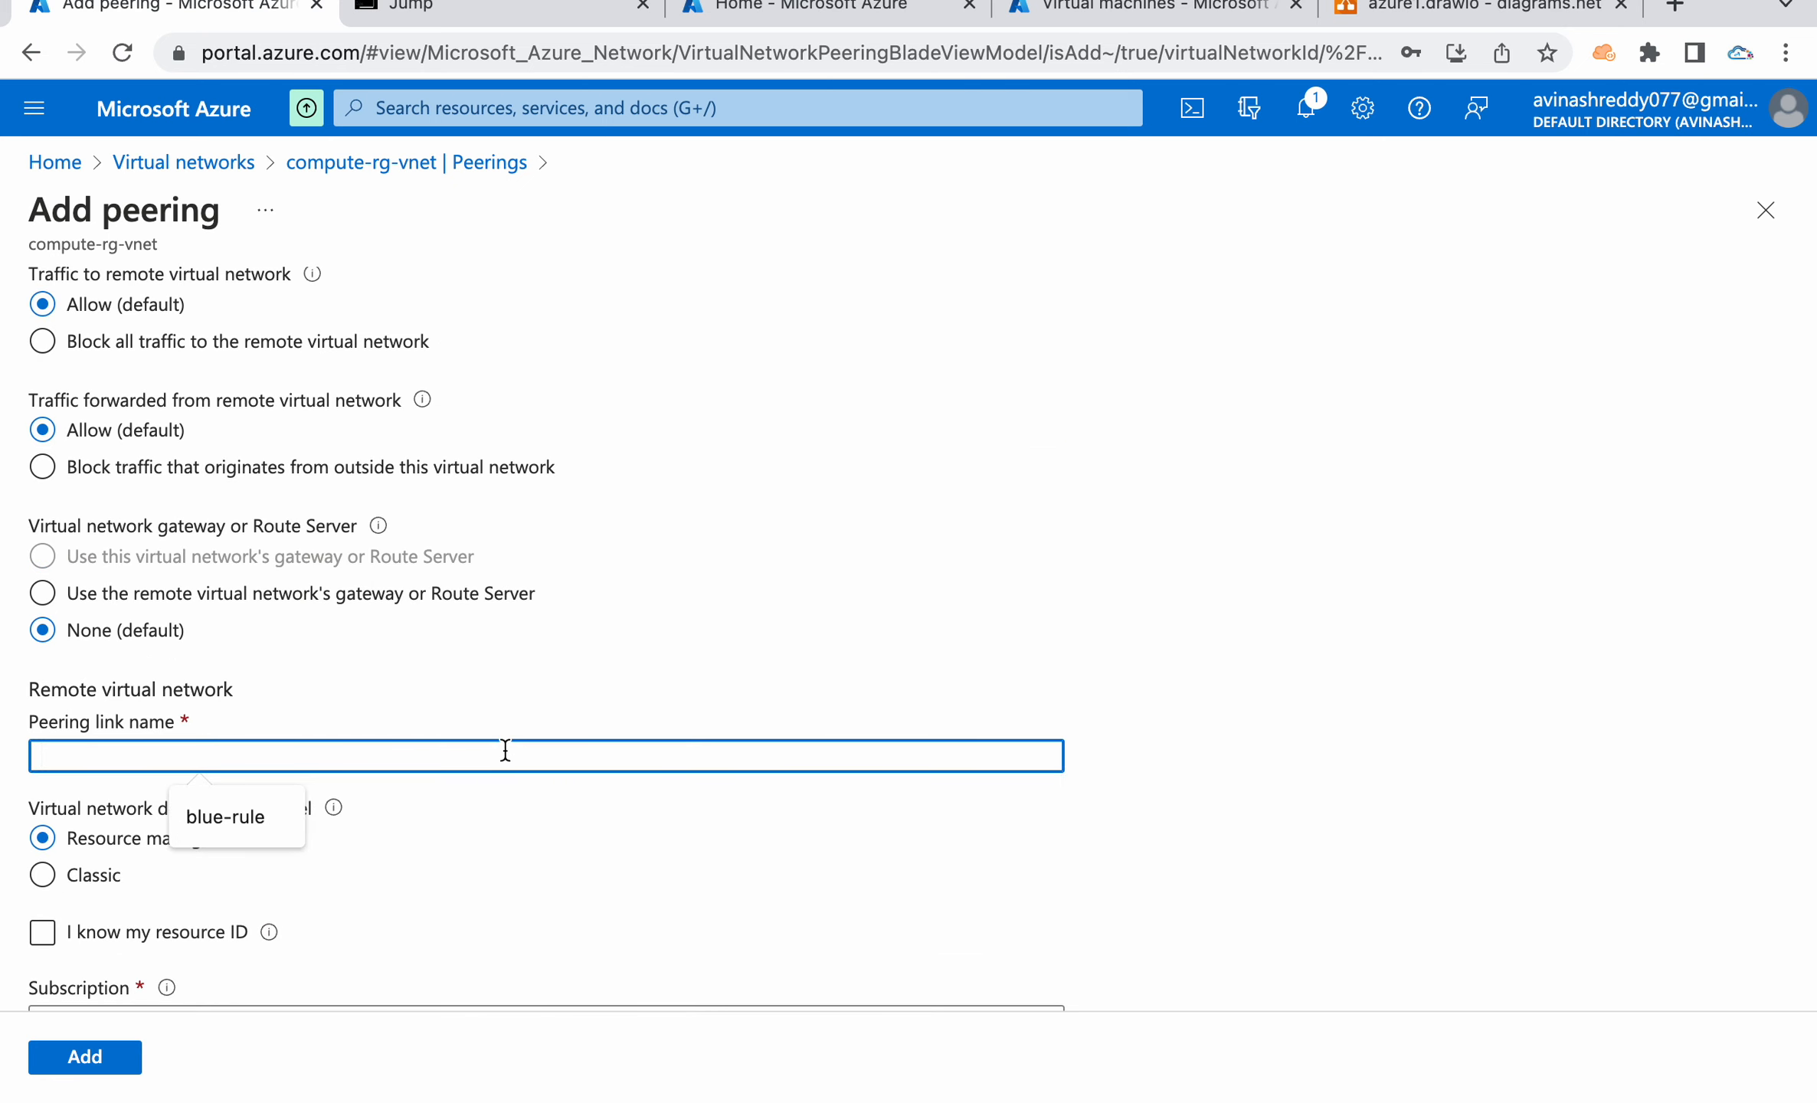
text(in)
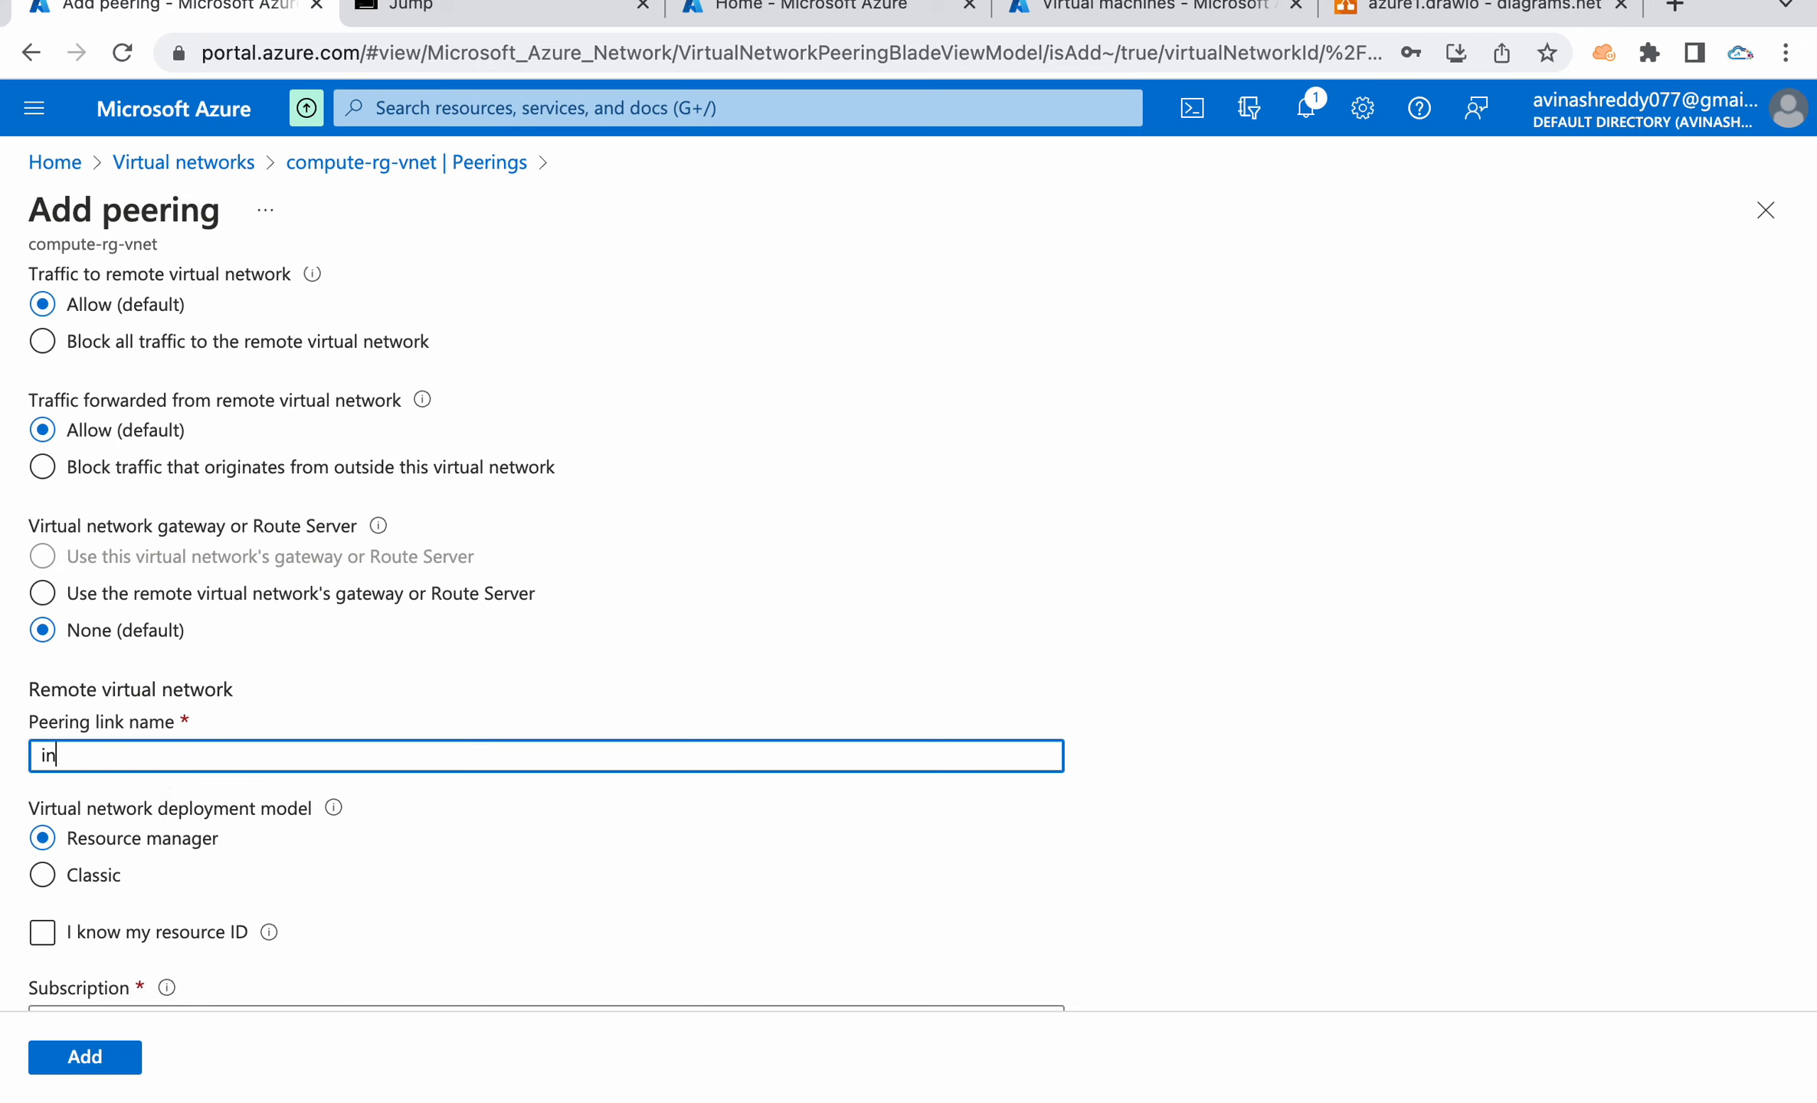
text(dia-uswest)
Try compute-rg-vnet as the remote virtual network for the peering.
scroll(1201, 745, down, 5)
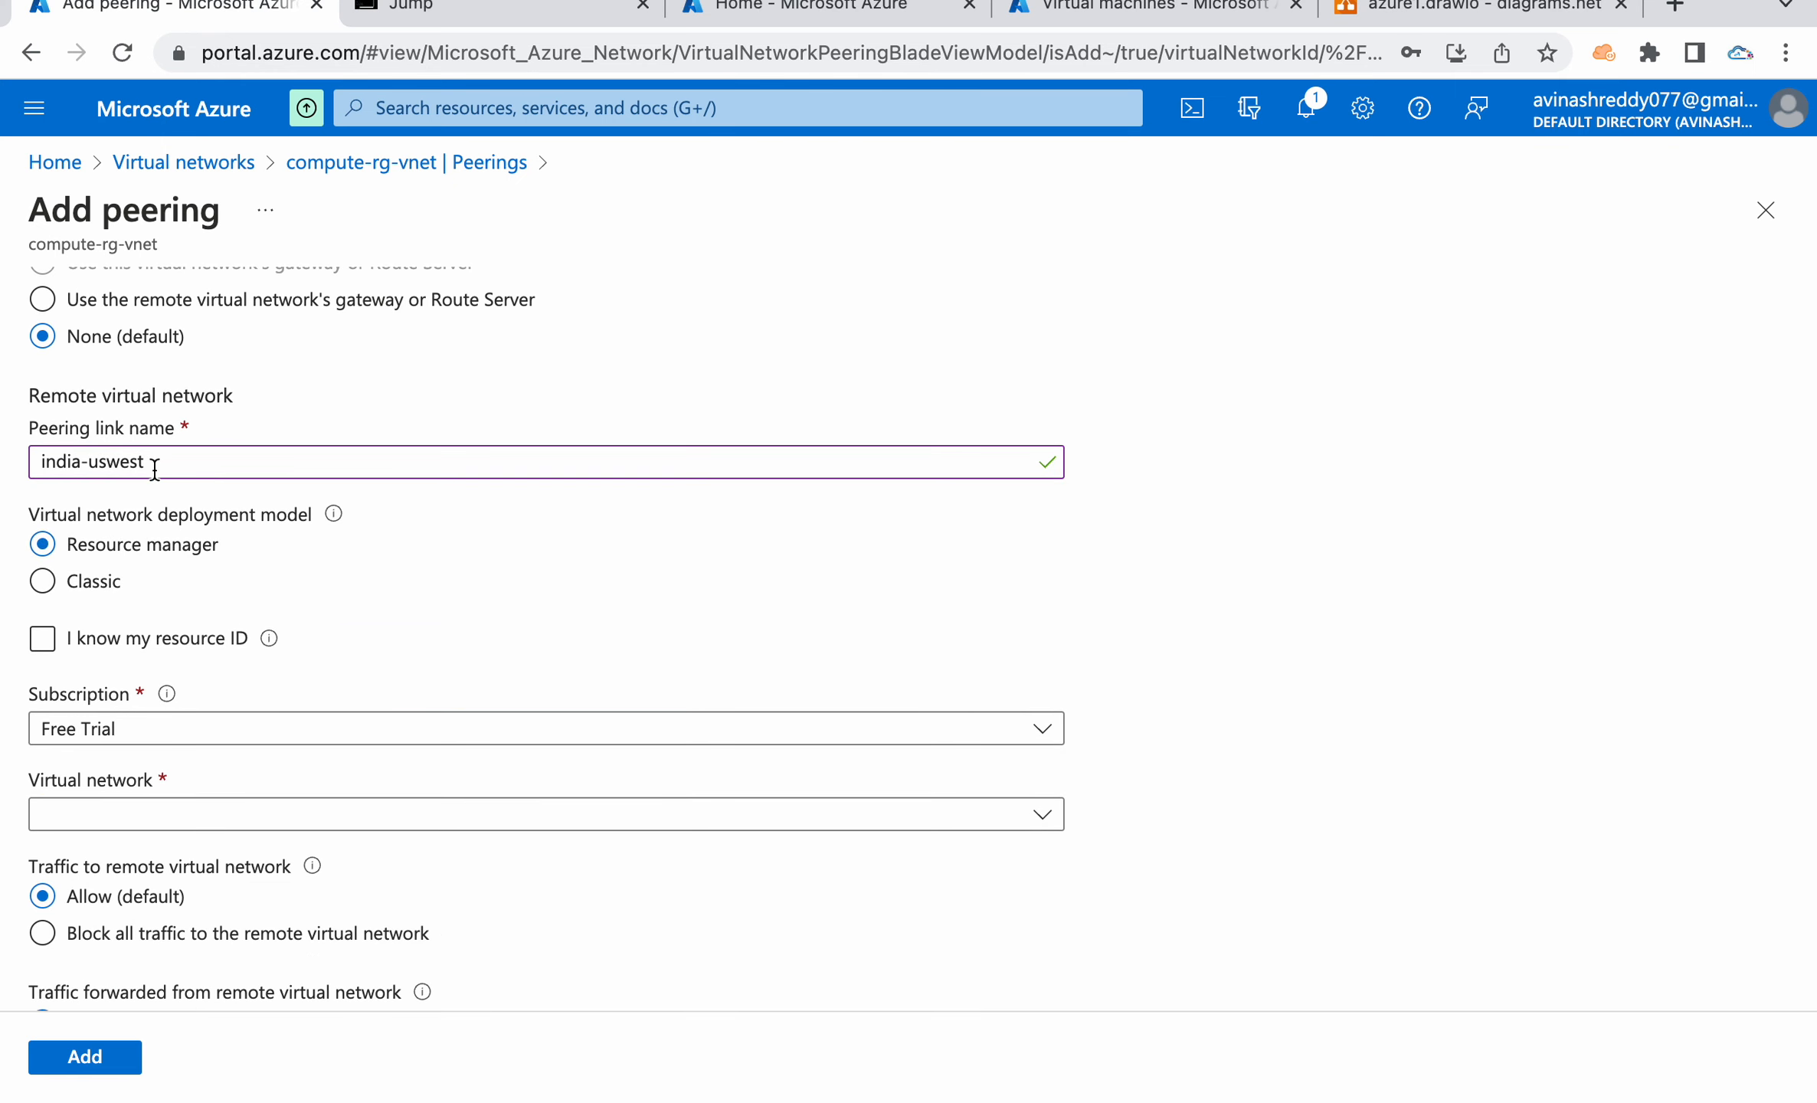
scroll(1103, 632, down, 3)
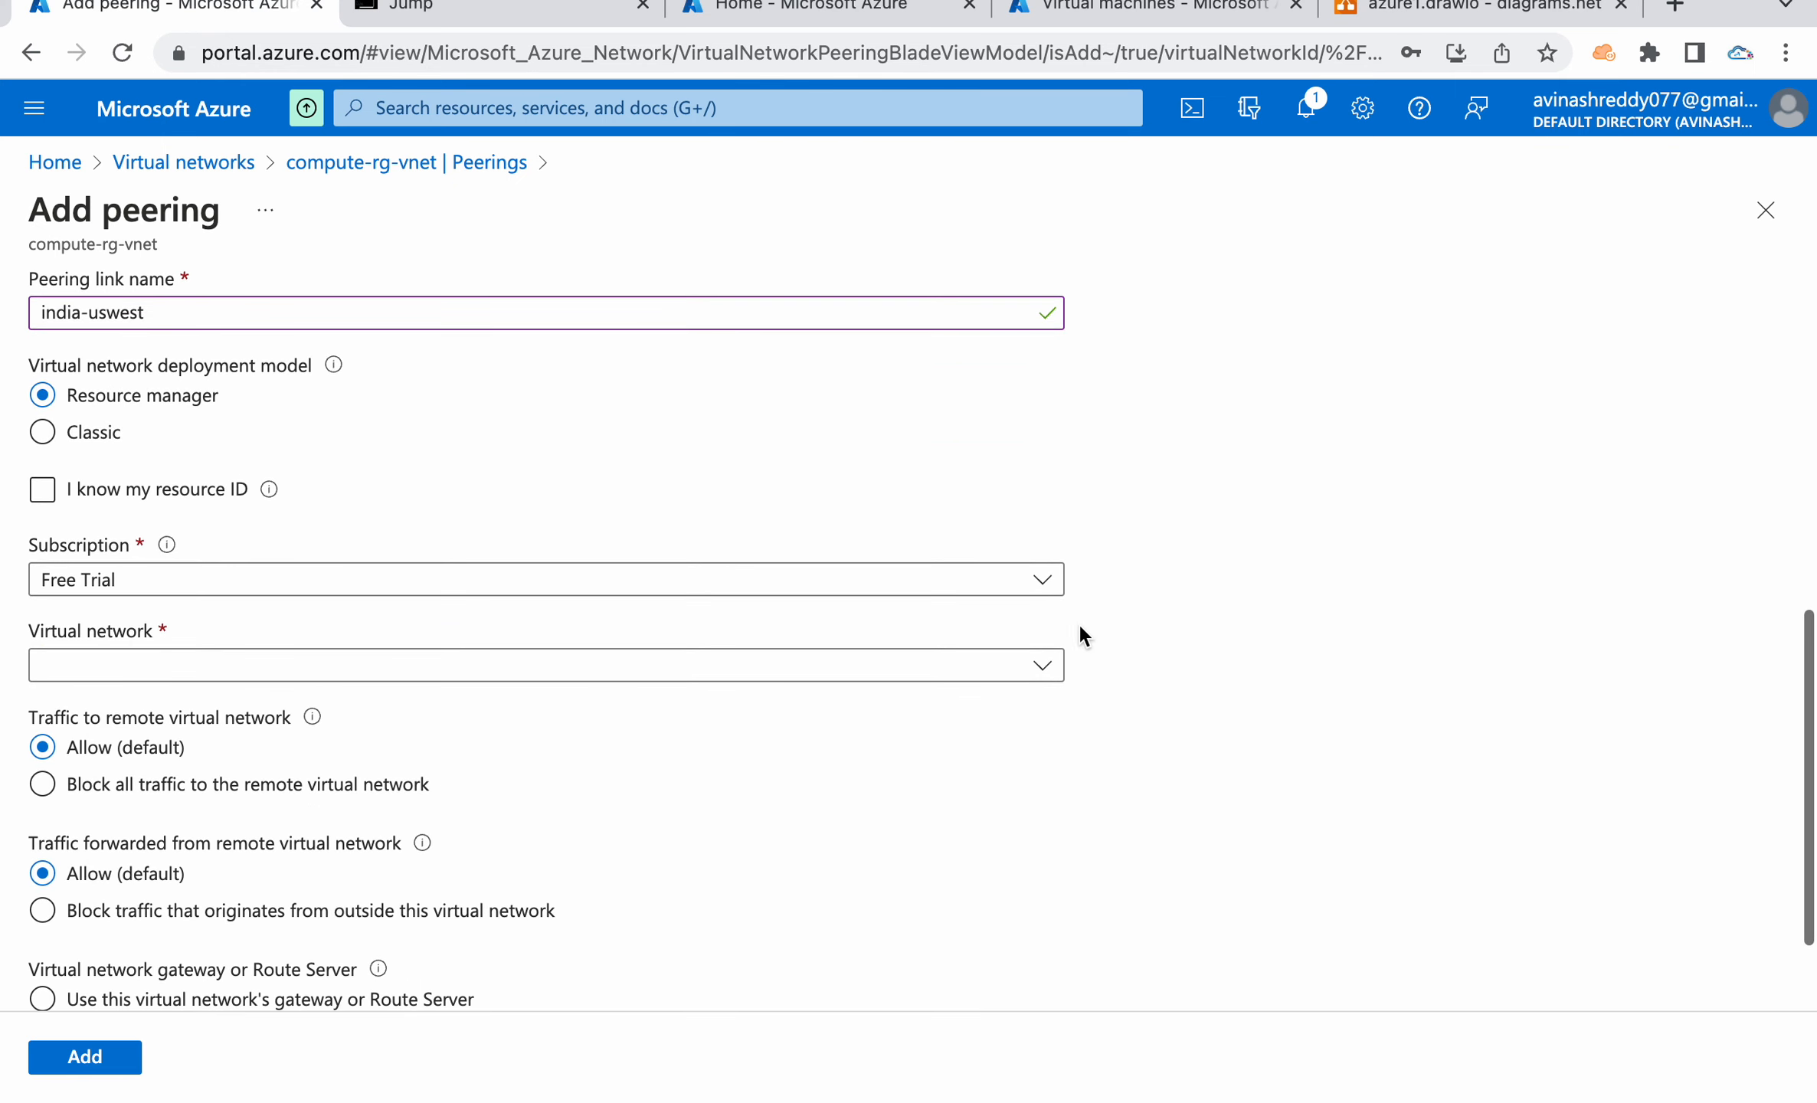
click(442, 679)
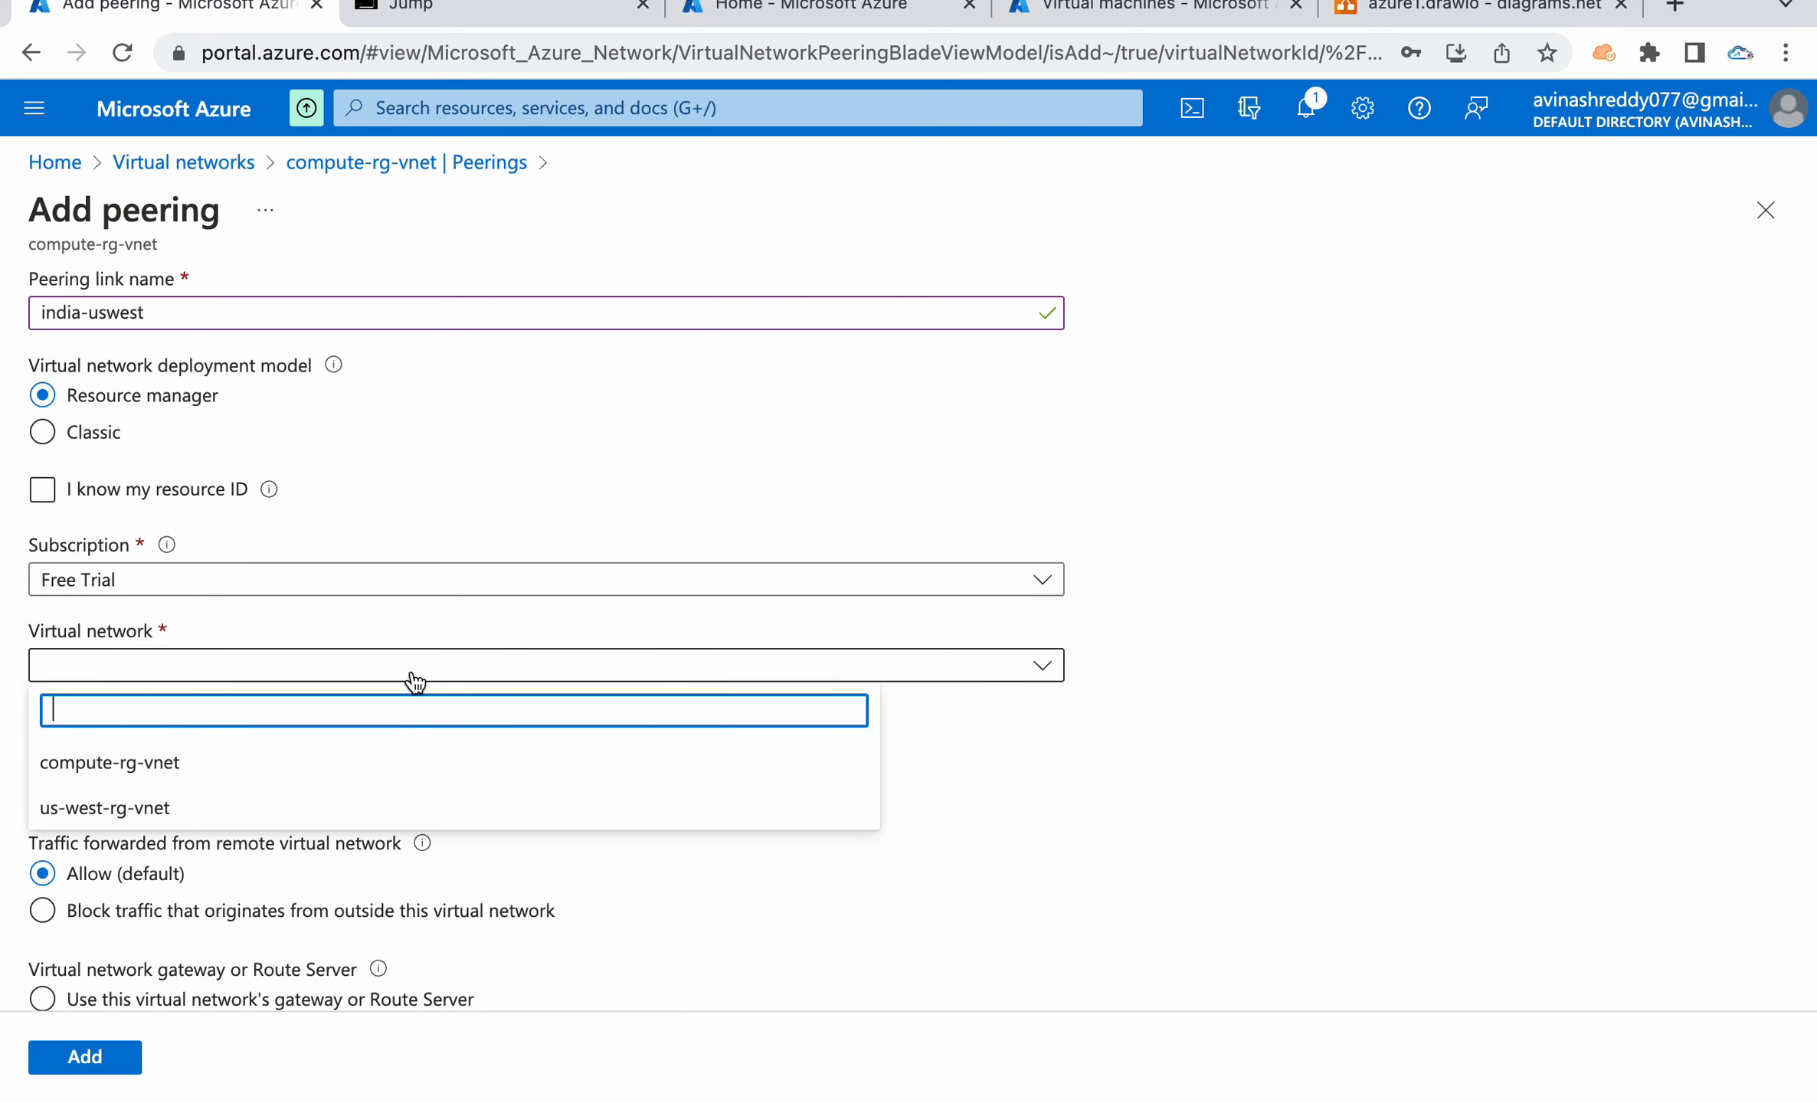
click(268, 766)
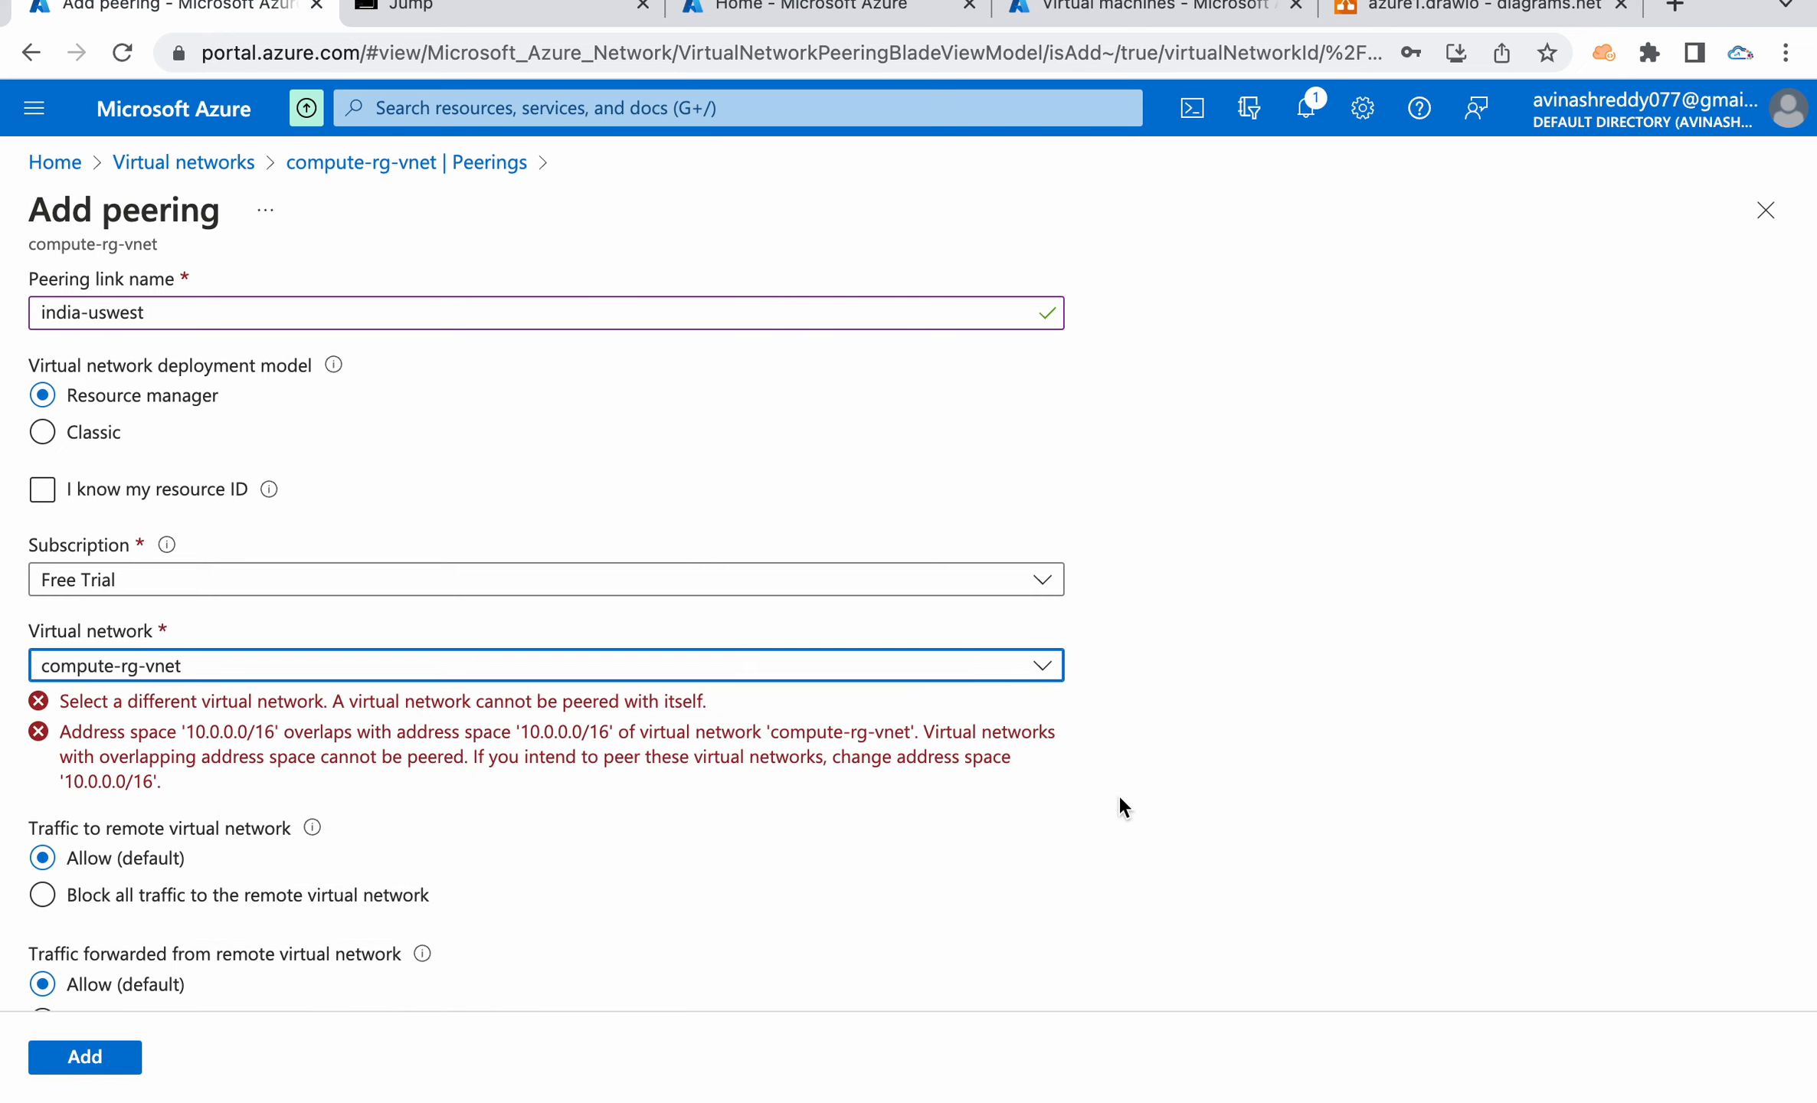
click(1200, 689)
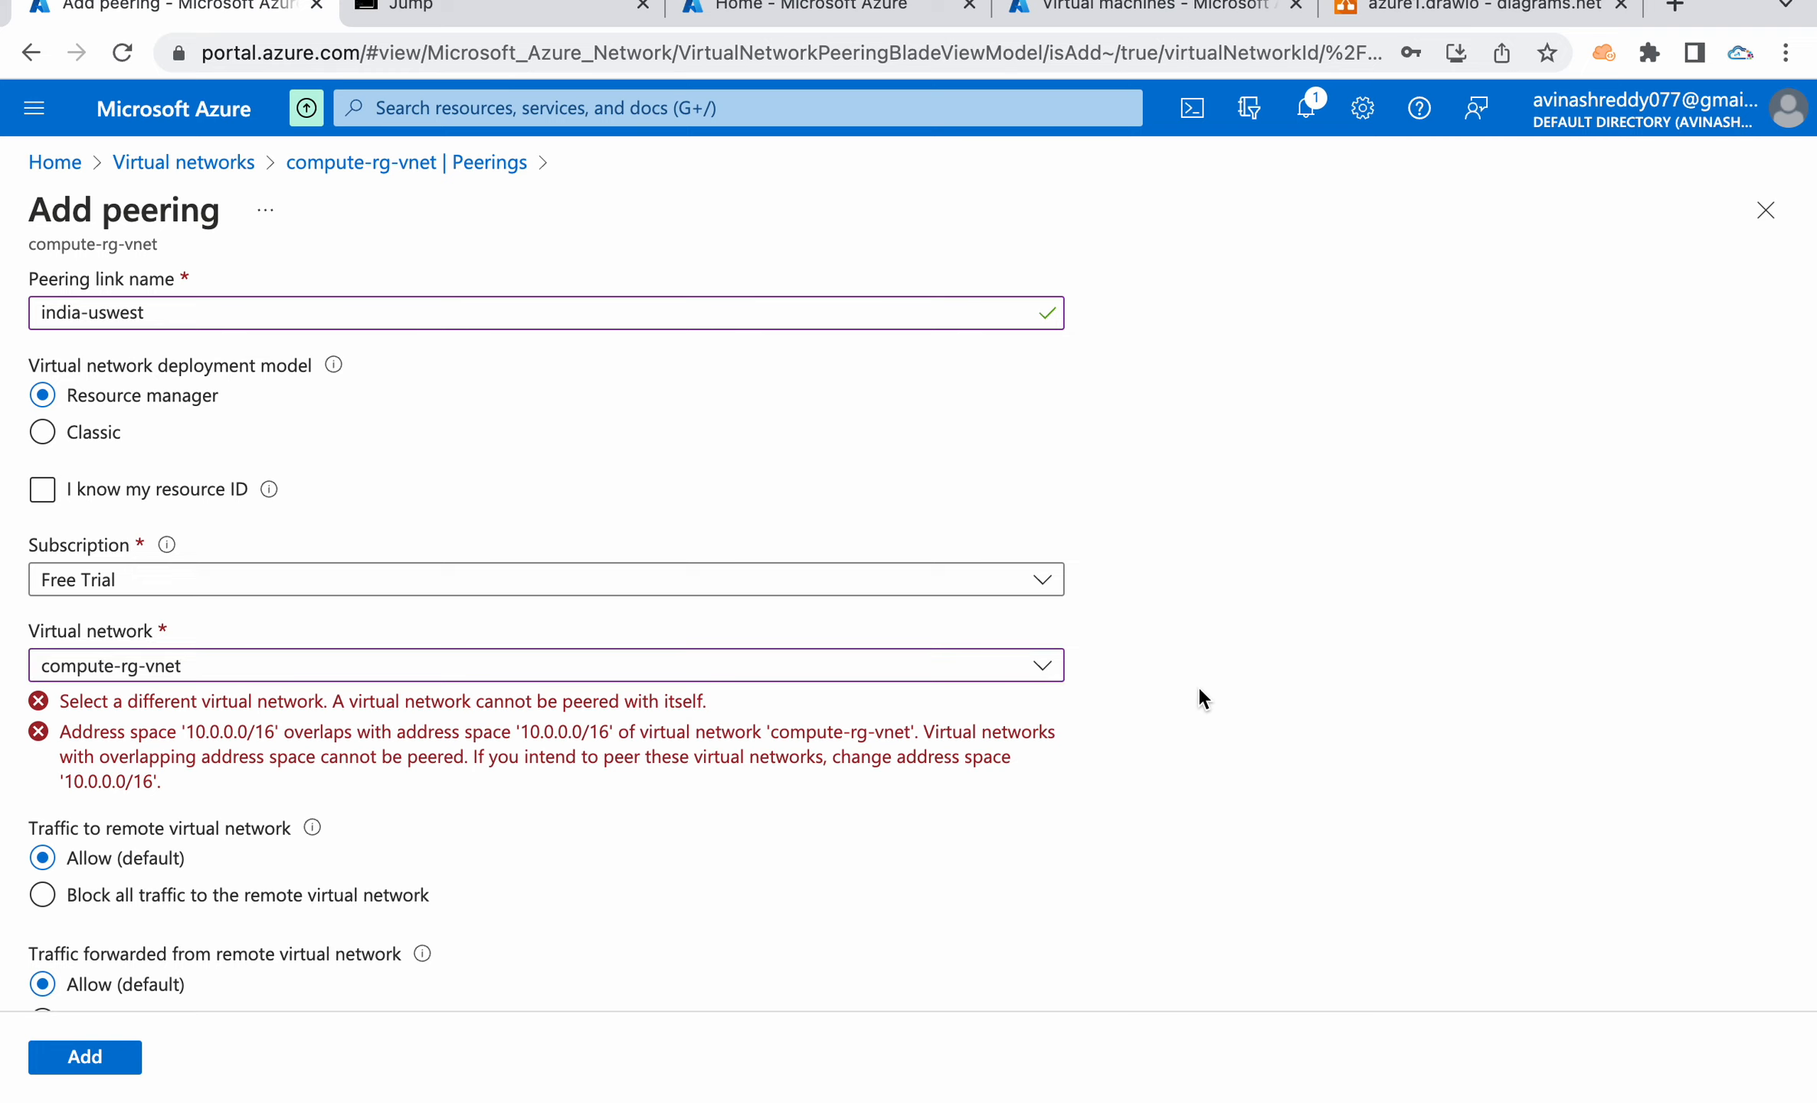
Switch the remote virtual network to us-west-rg-vnet and back to compute-rg-vnet.
click(961, 672)
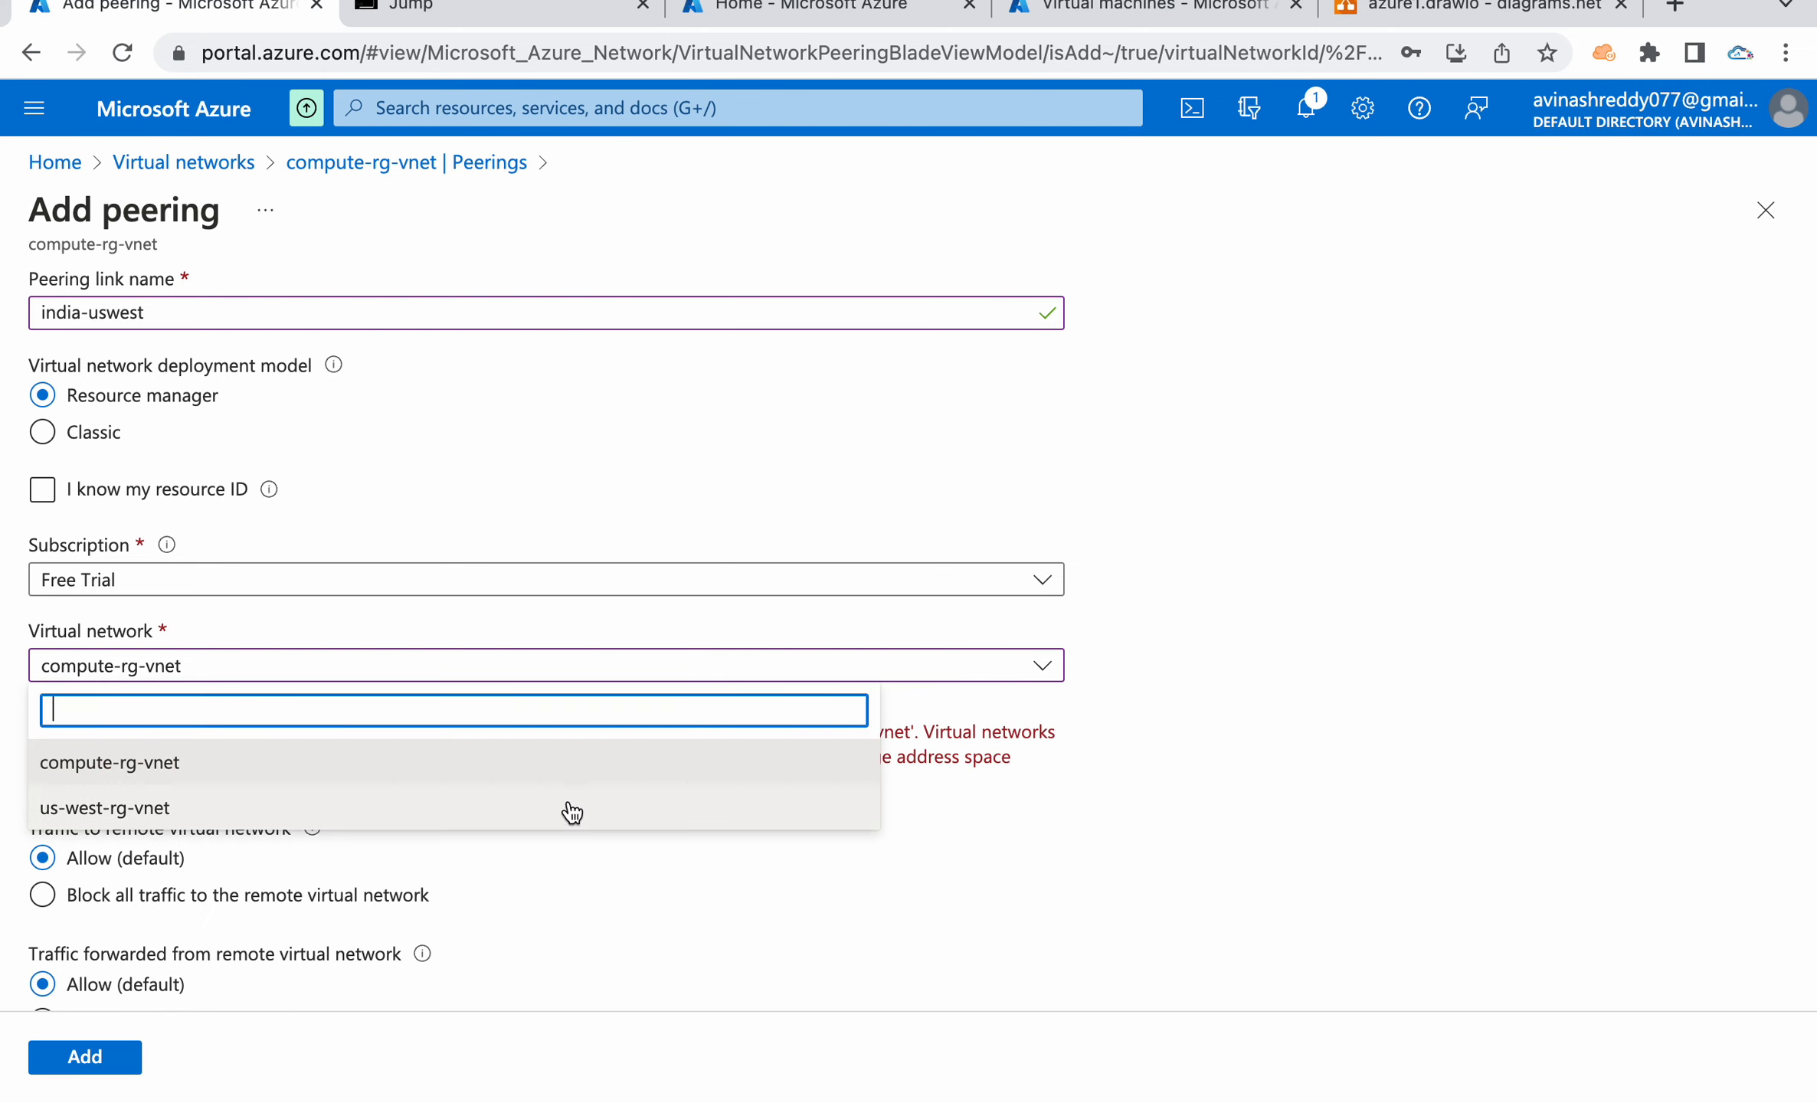
click(560, 809)
click(773, 674)
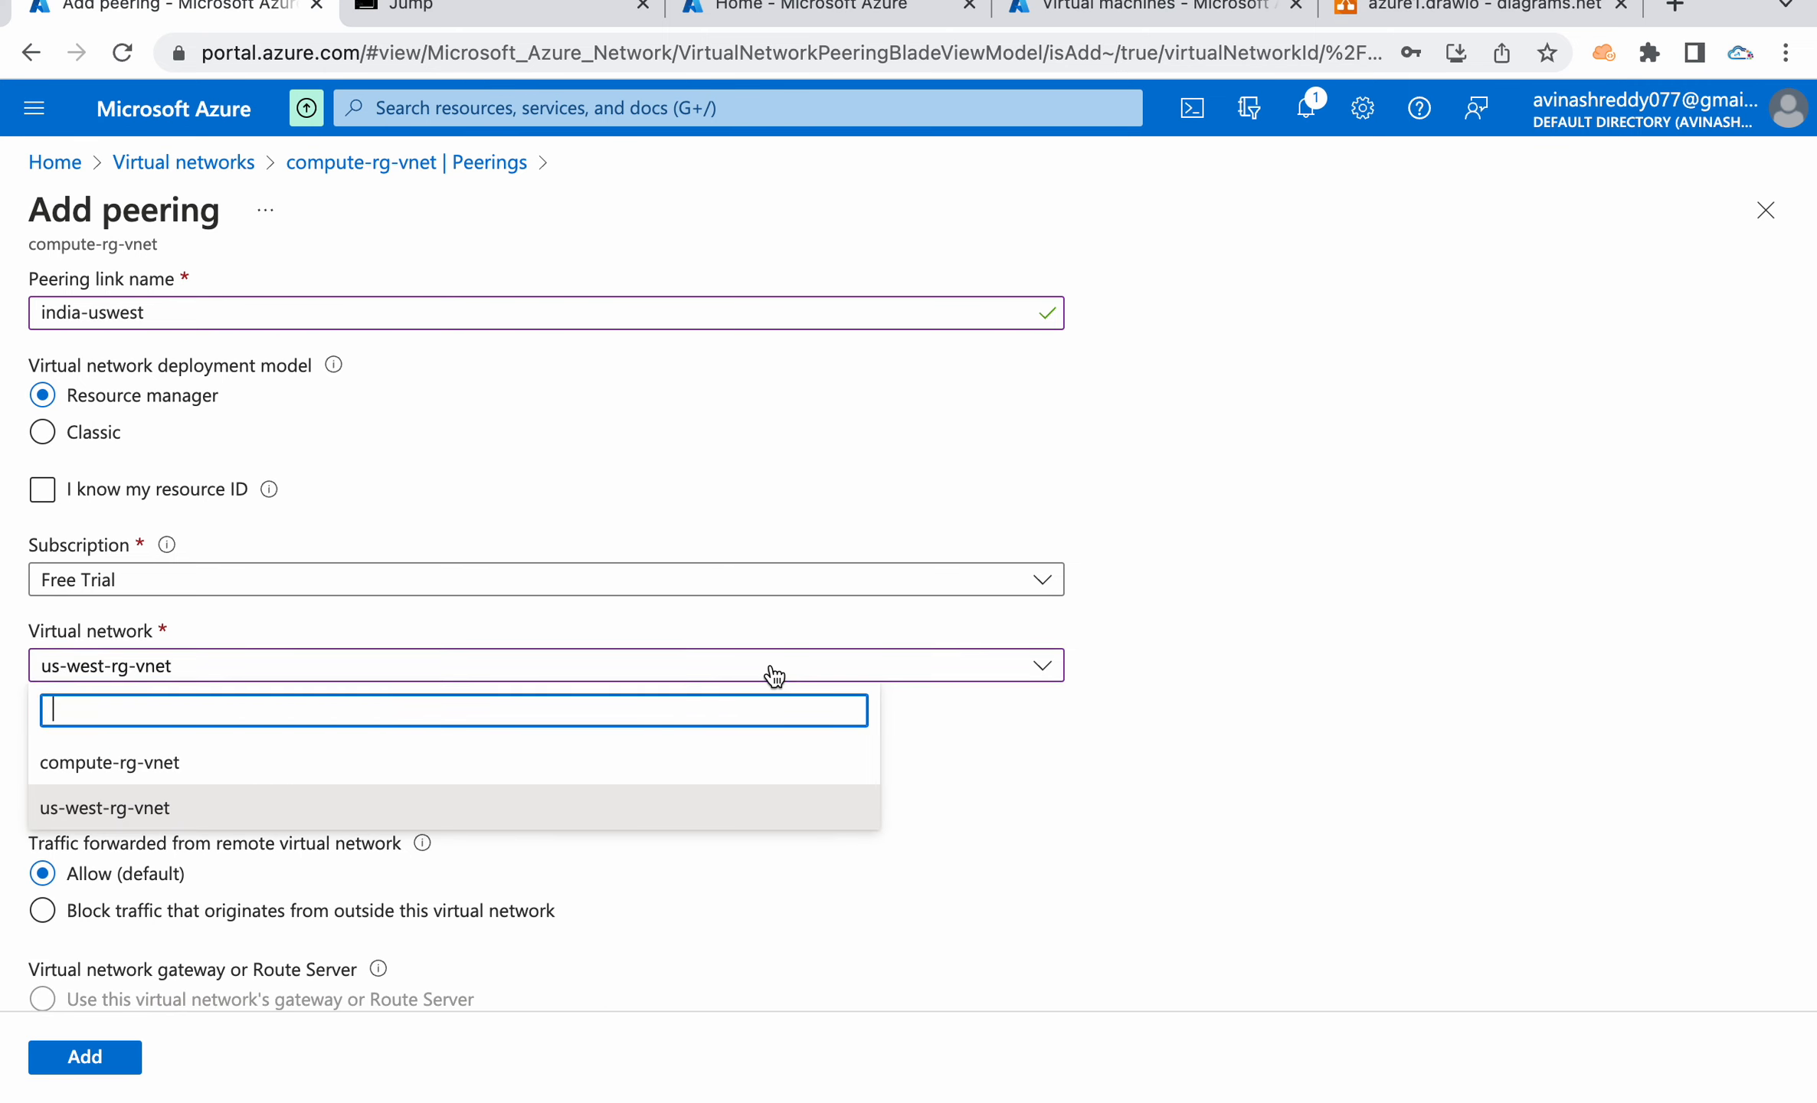
click(620, 751)
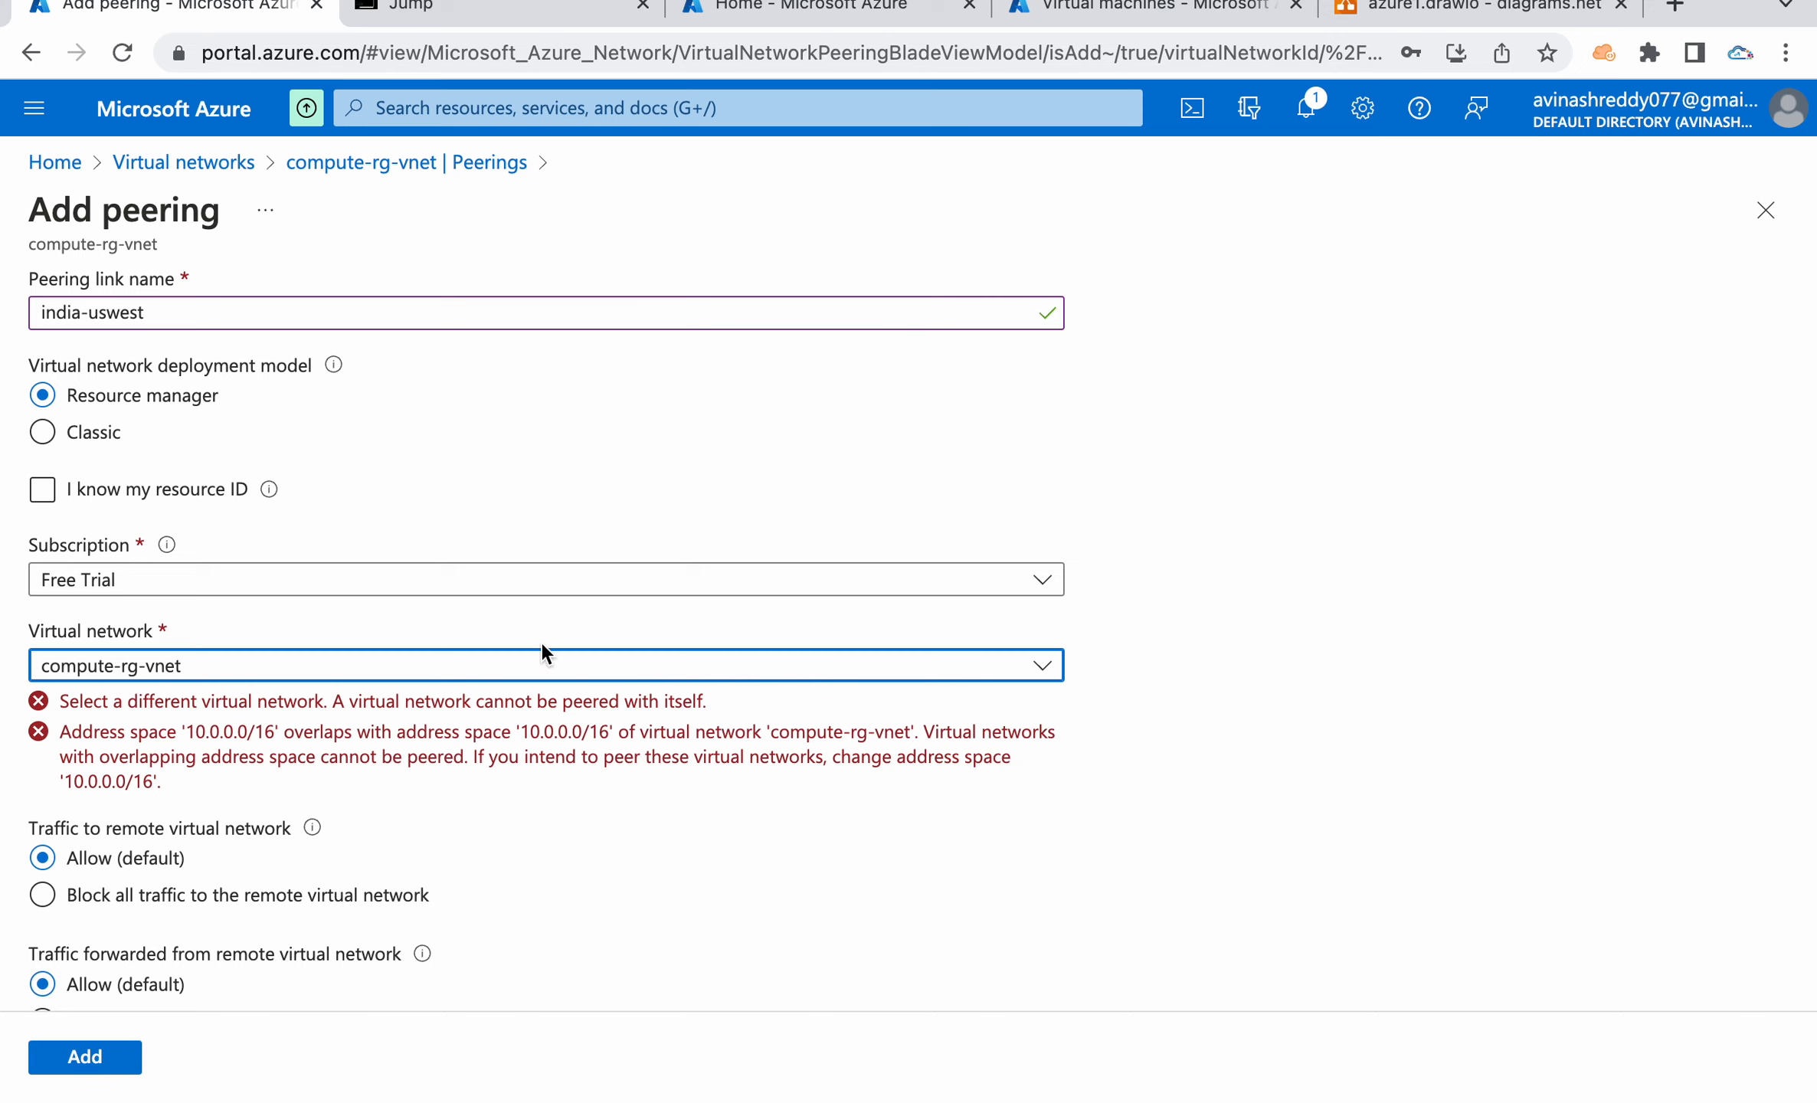
click(427, 674)
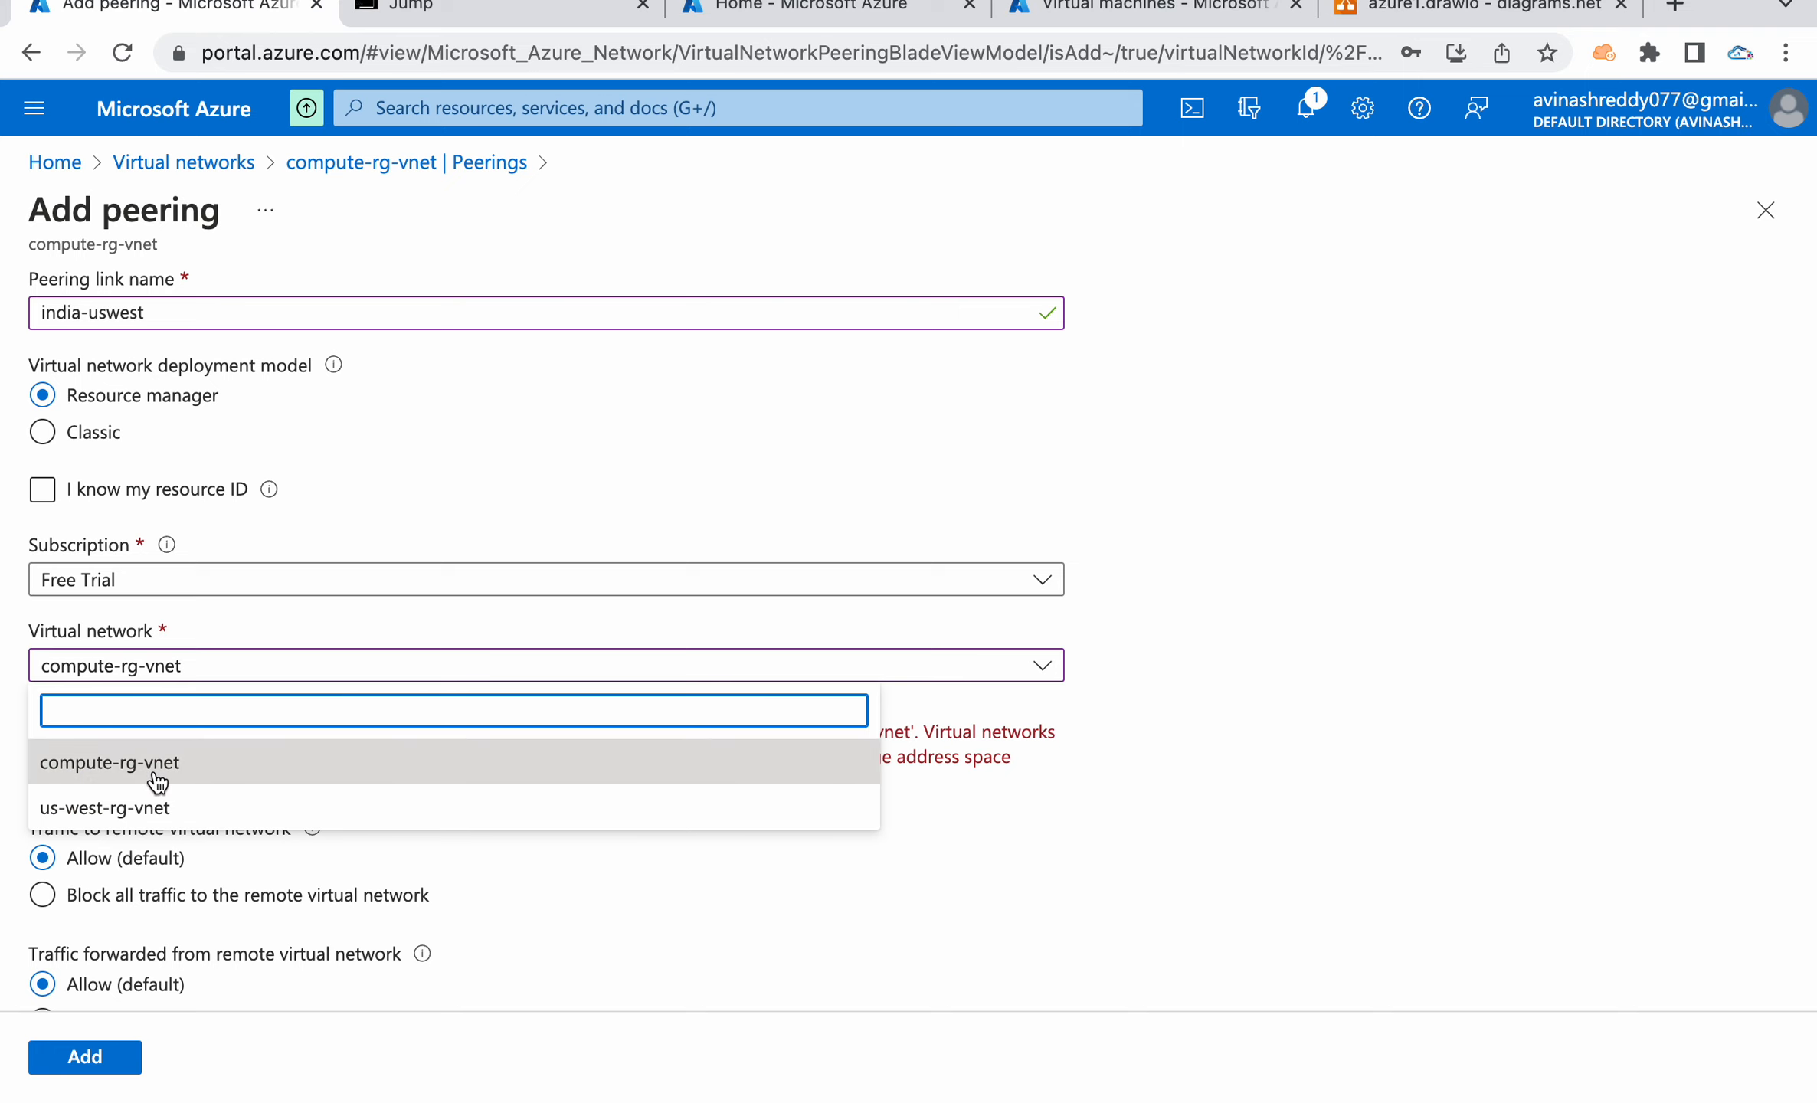
click(1155, 629)
scroll(669, 304, up, 5)
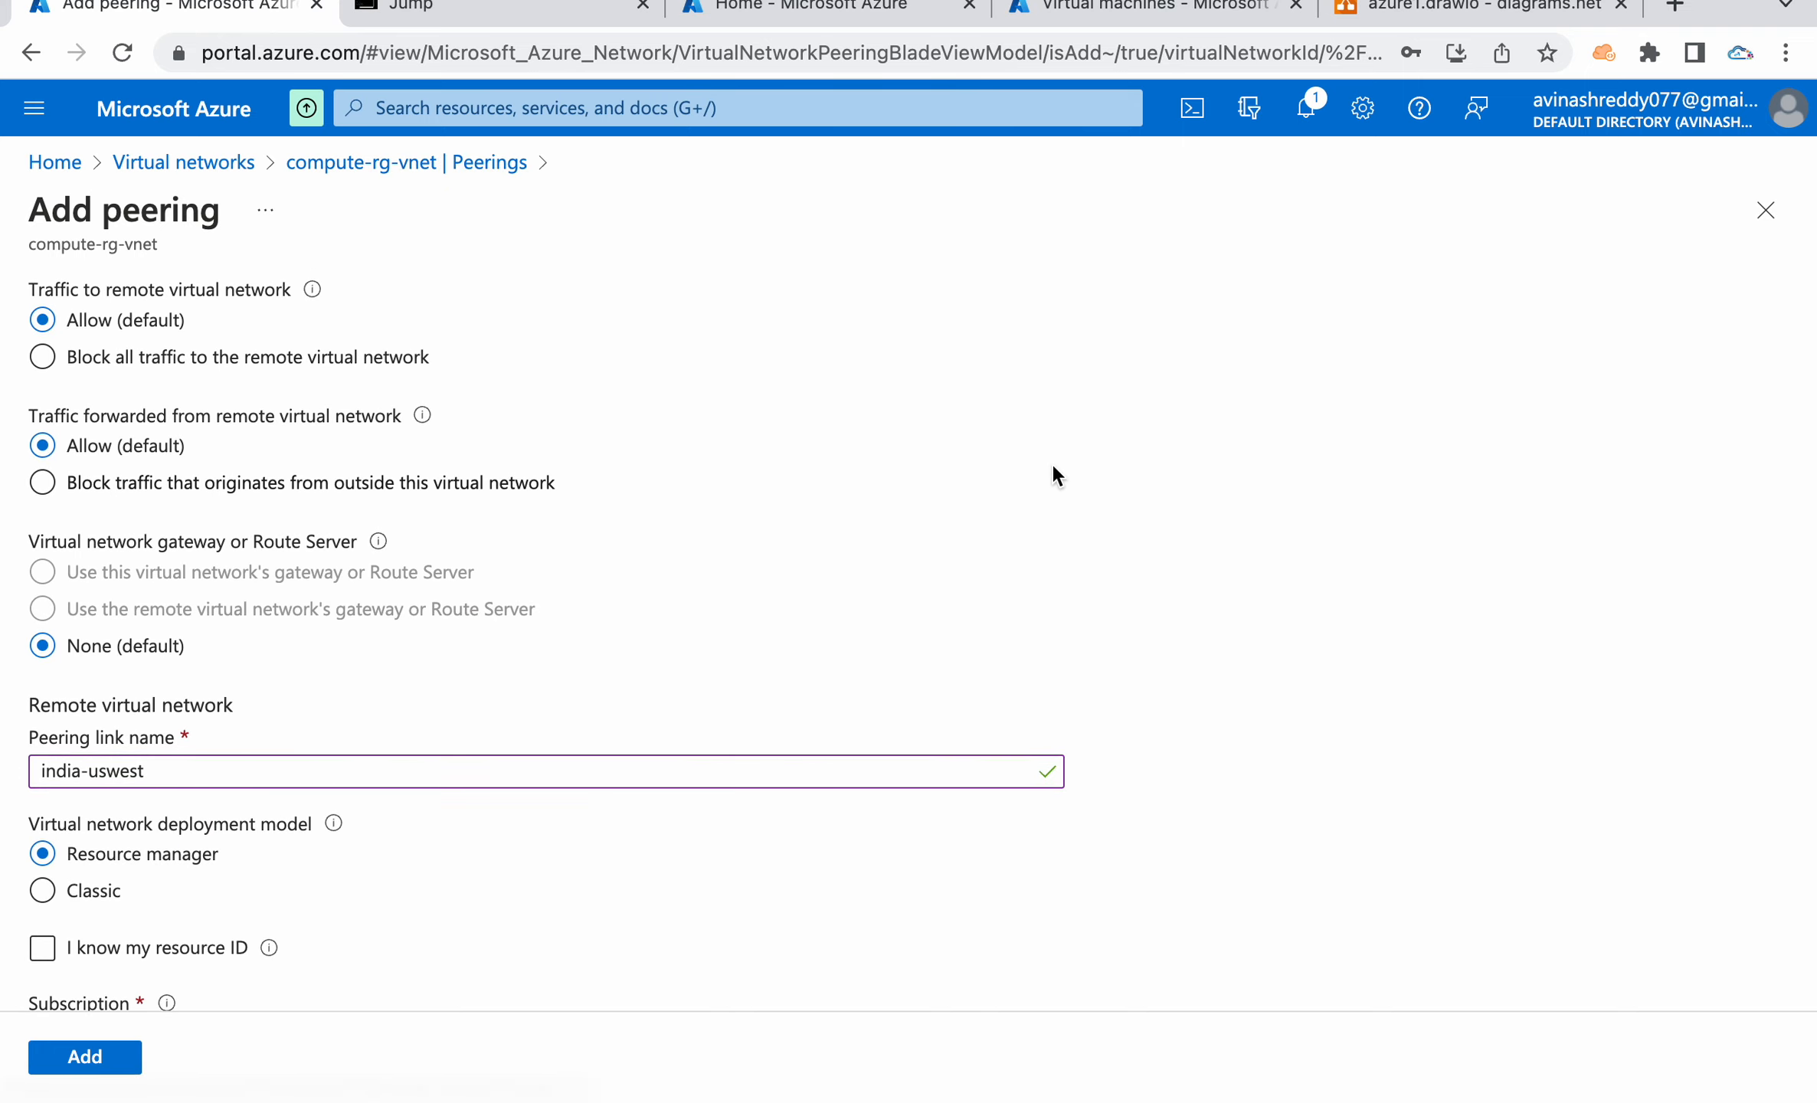
scroll(1052, 462, down, 10)
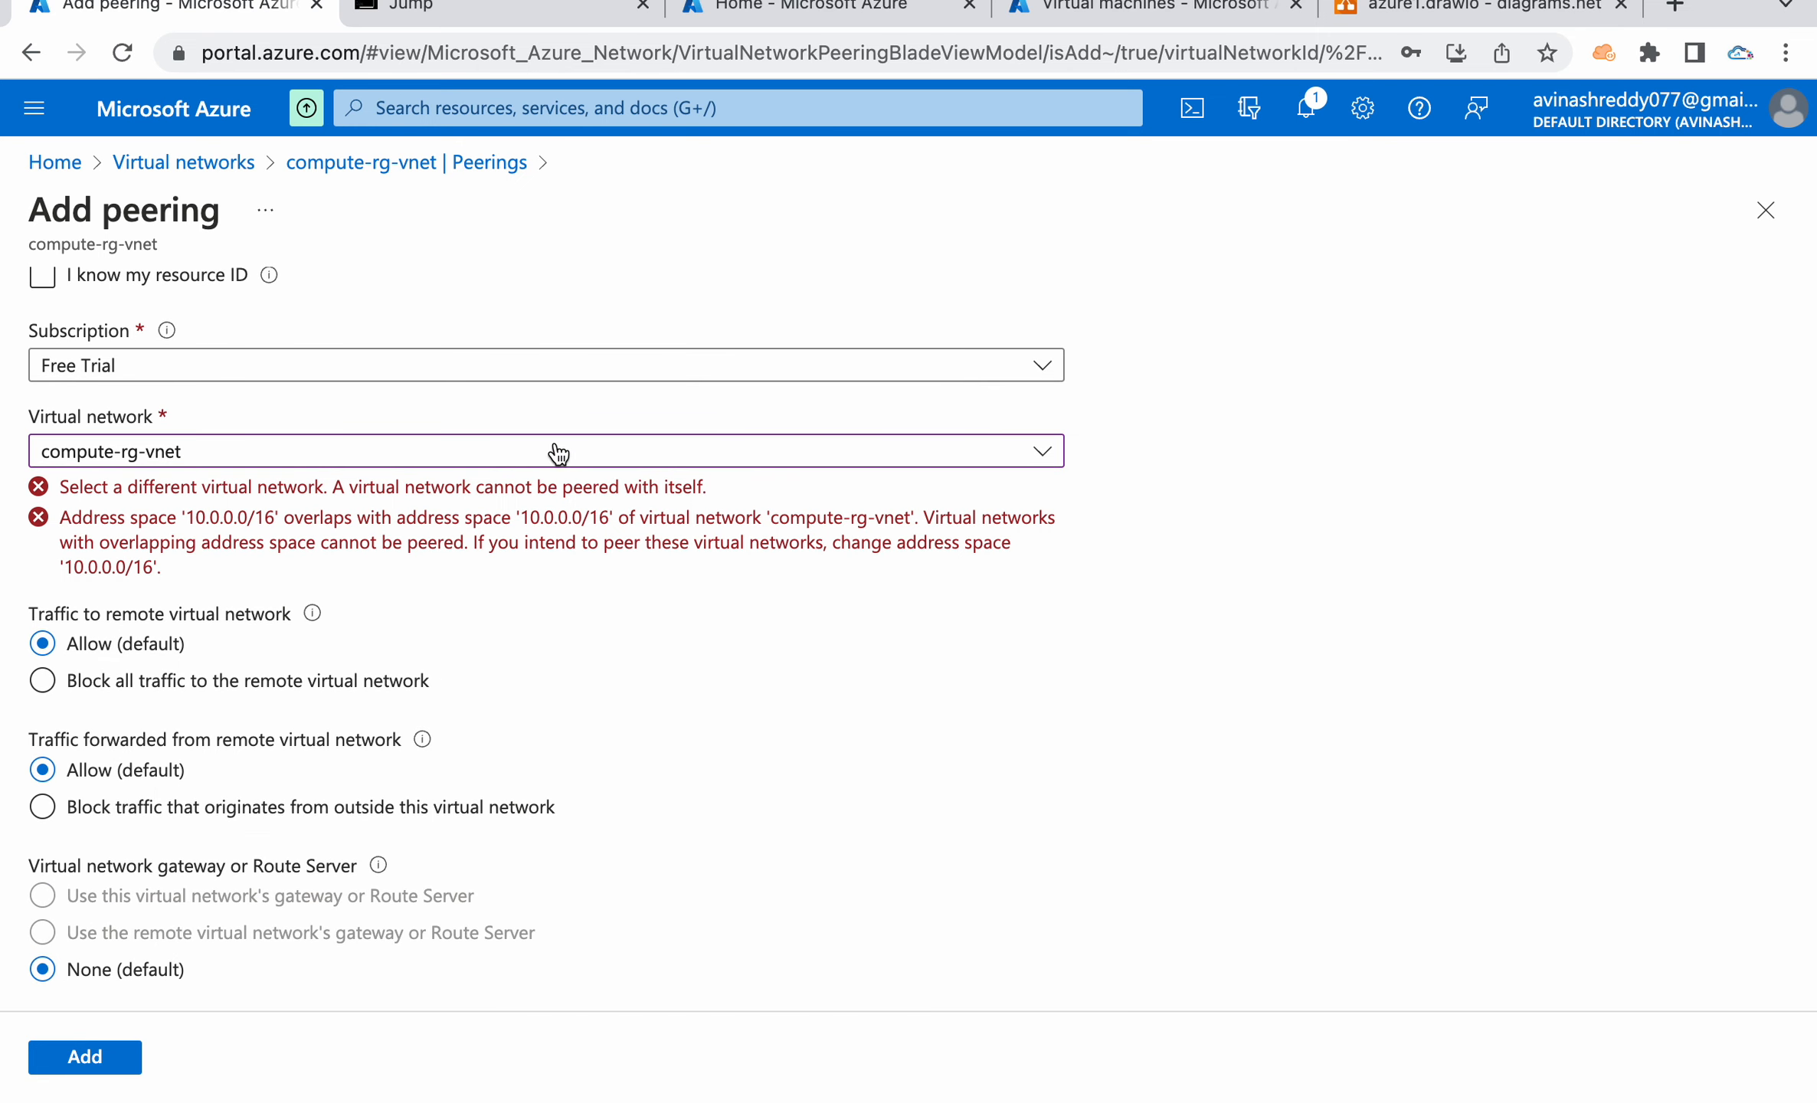
click(559, 454)
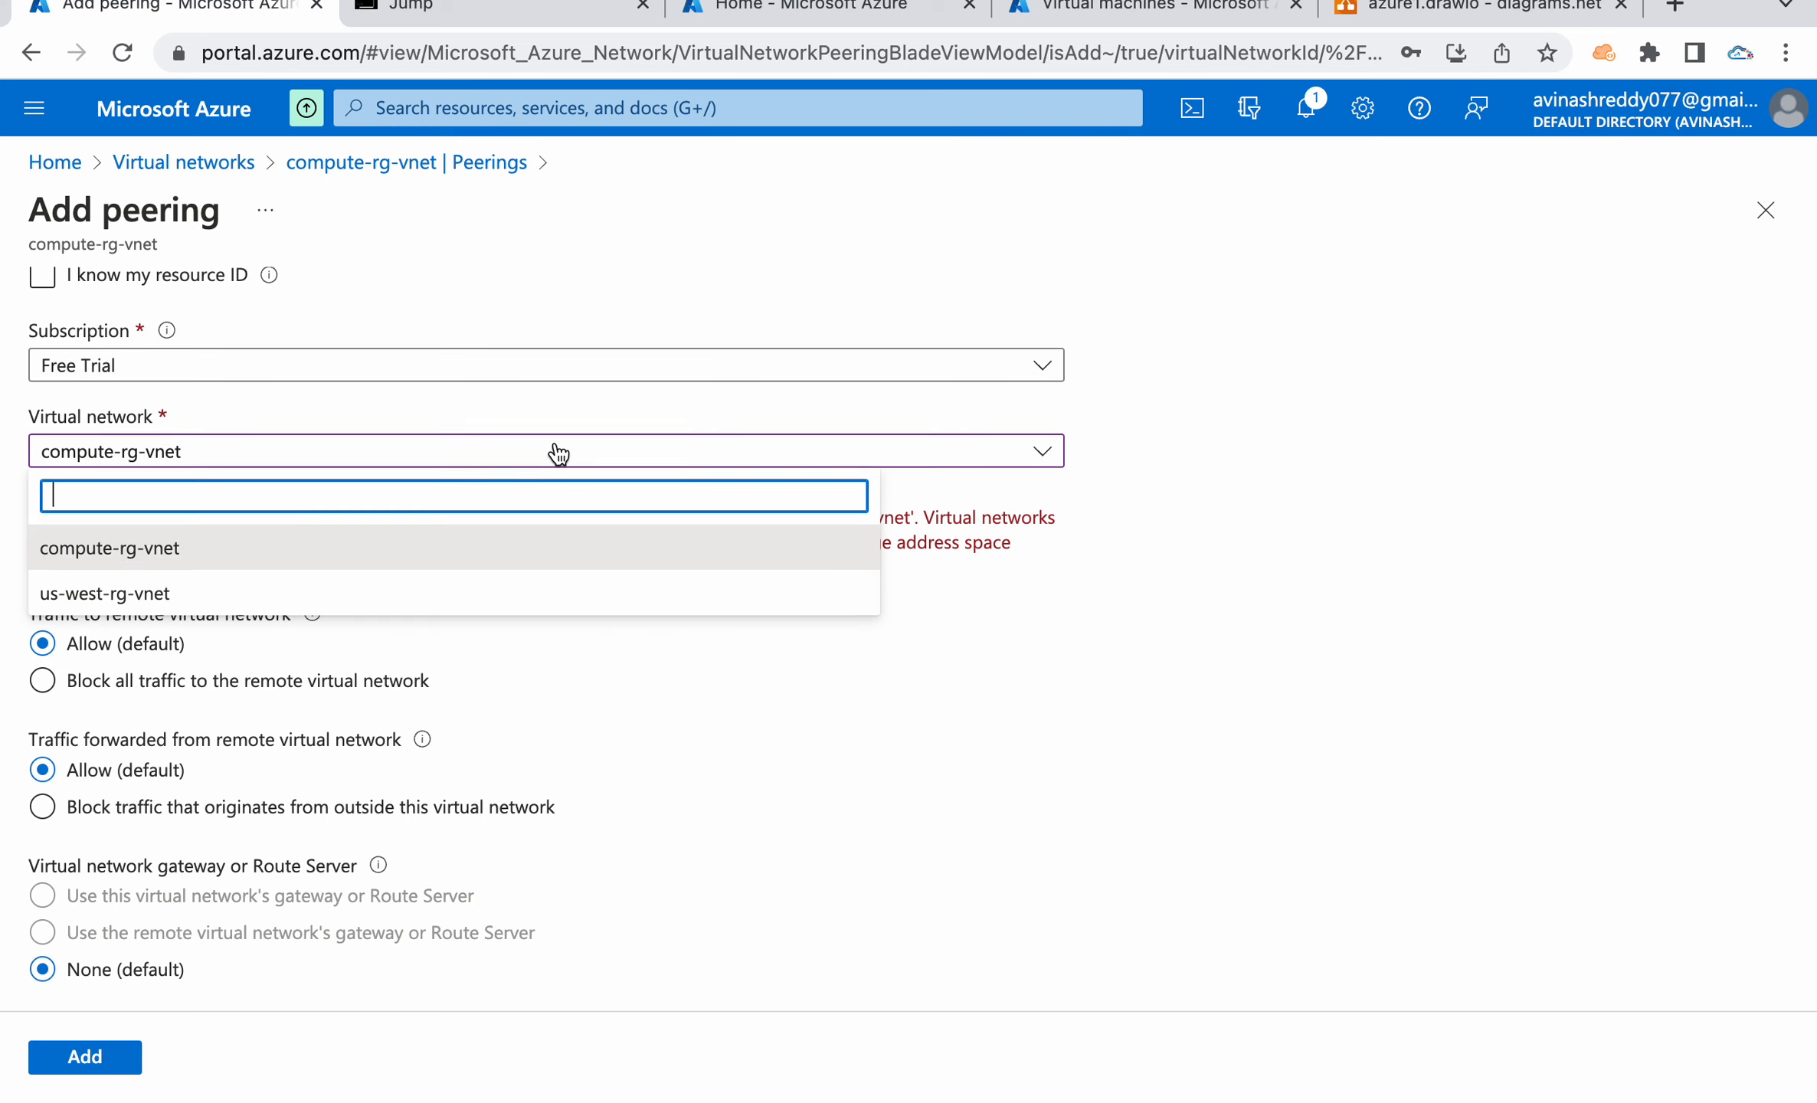
click(1258, 548)
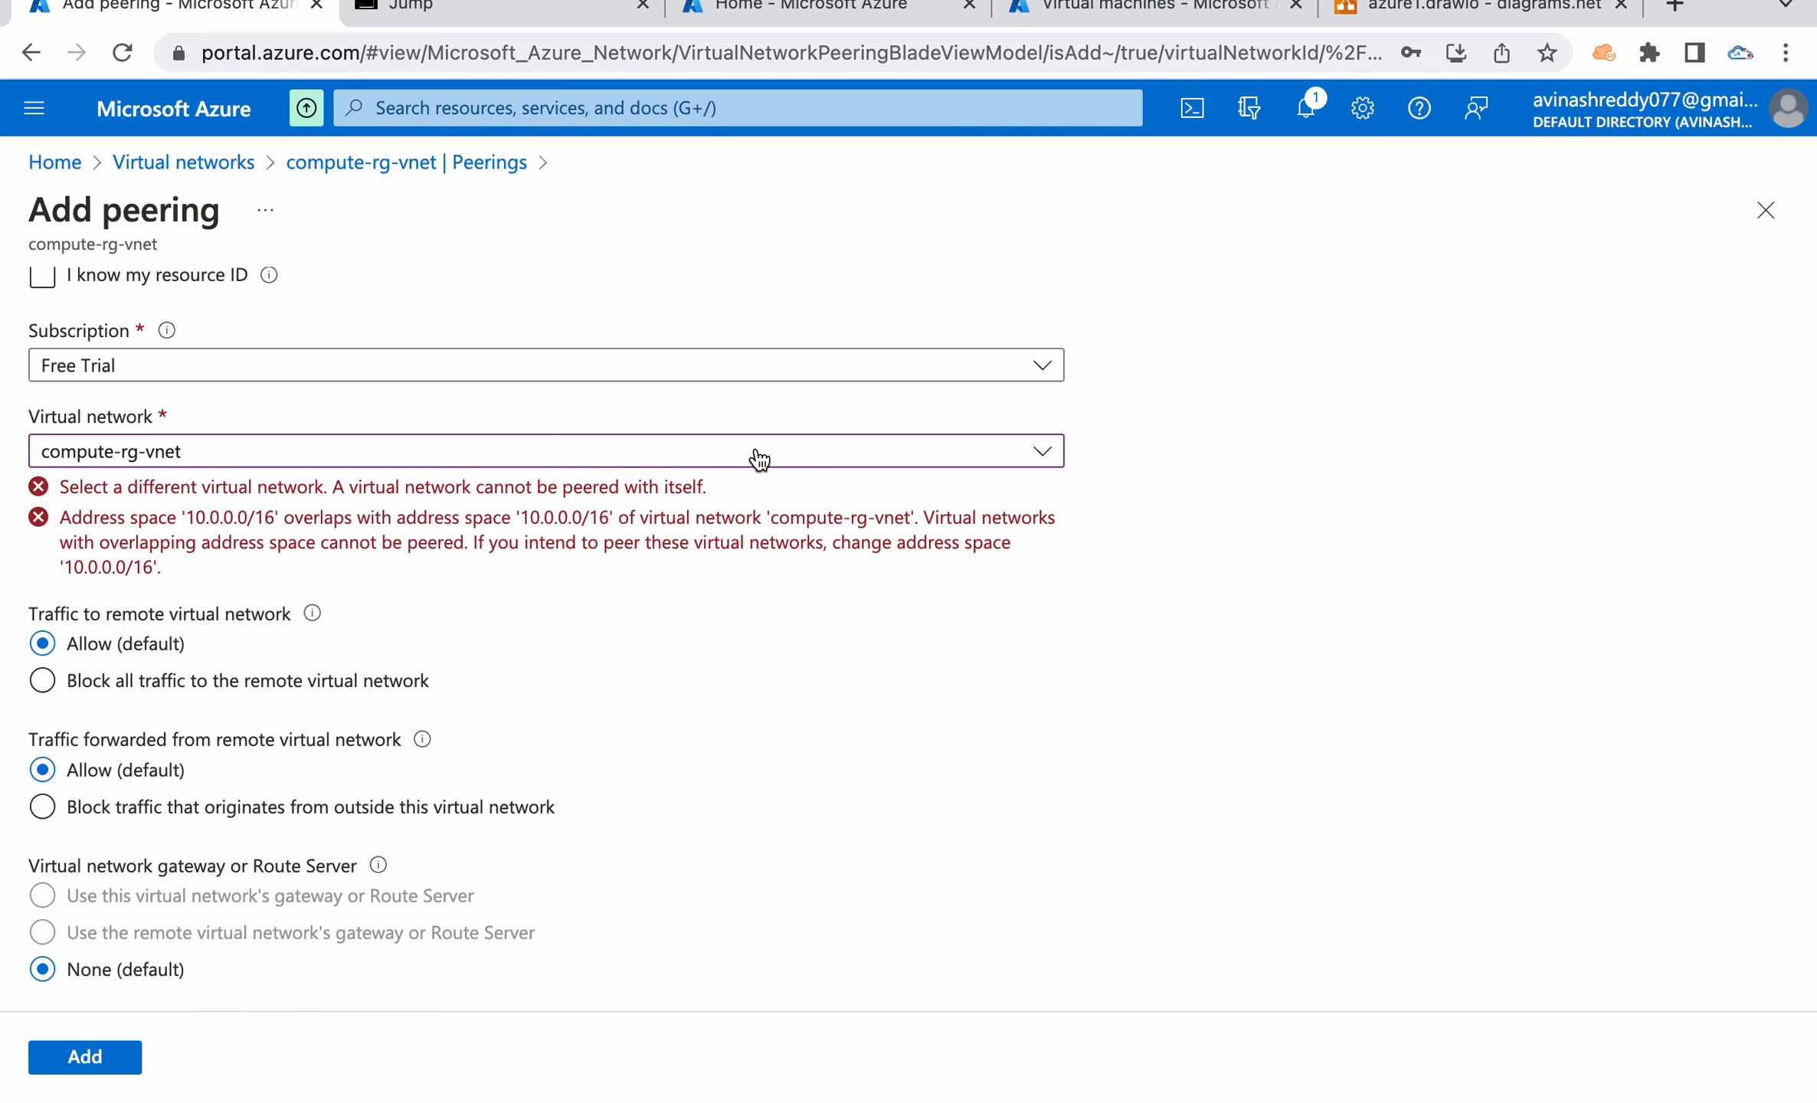
Set the remote virtual network to us-west-rg-vnet and create the peering.
click(528, 453)
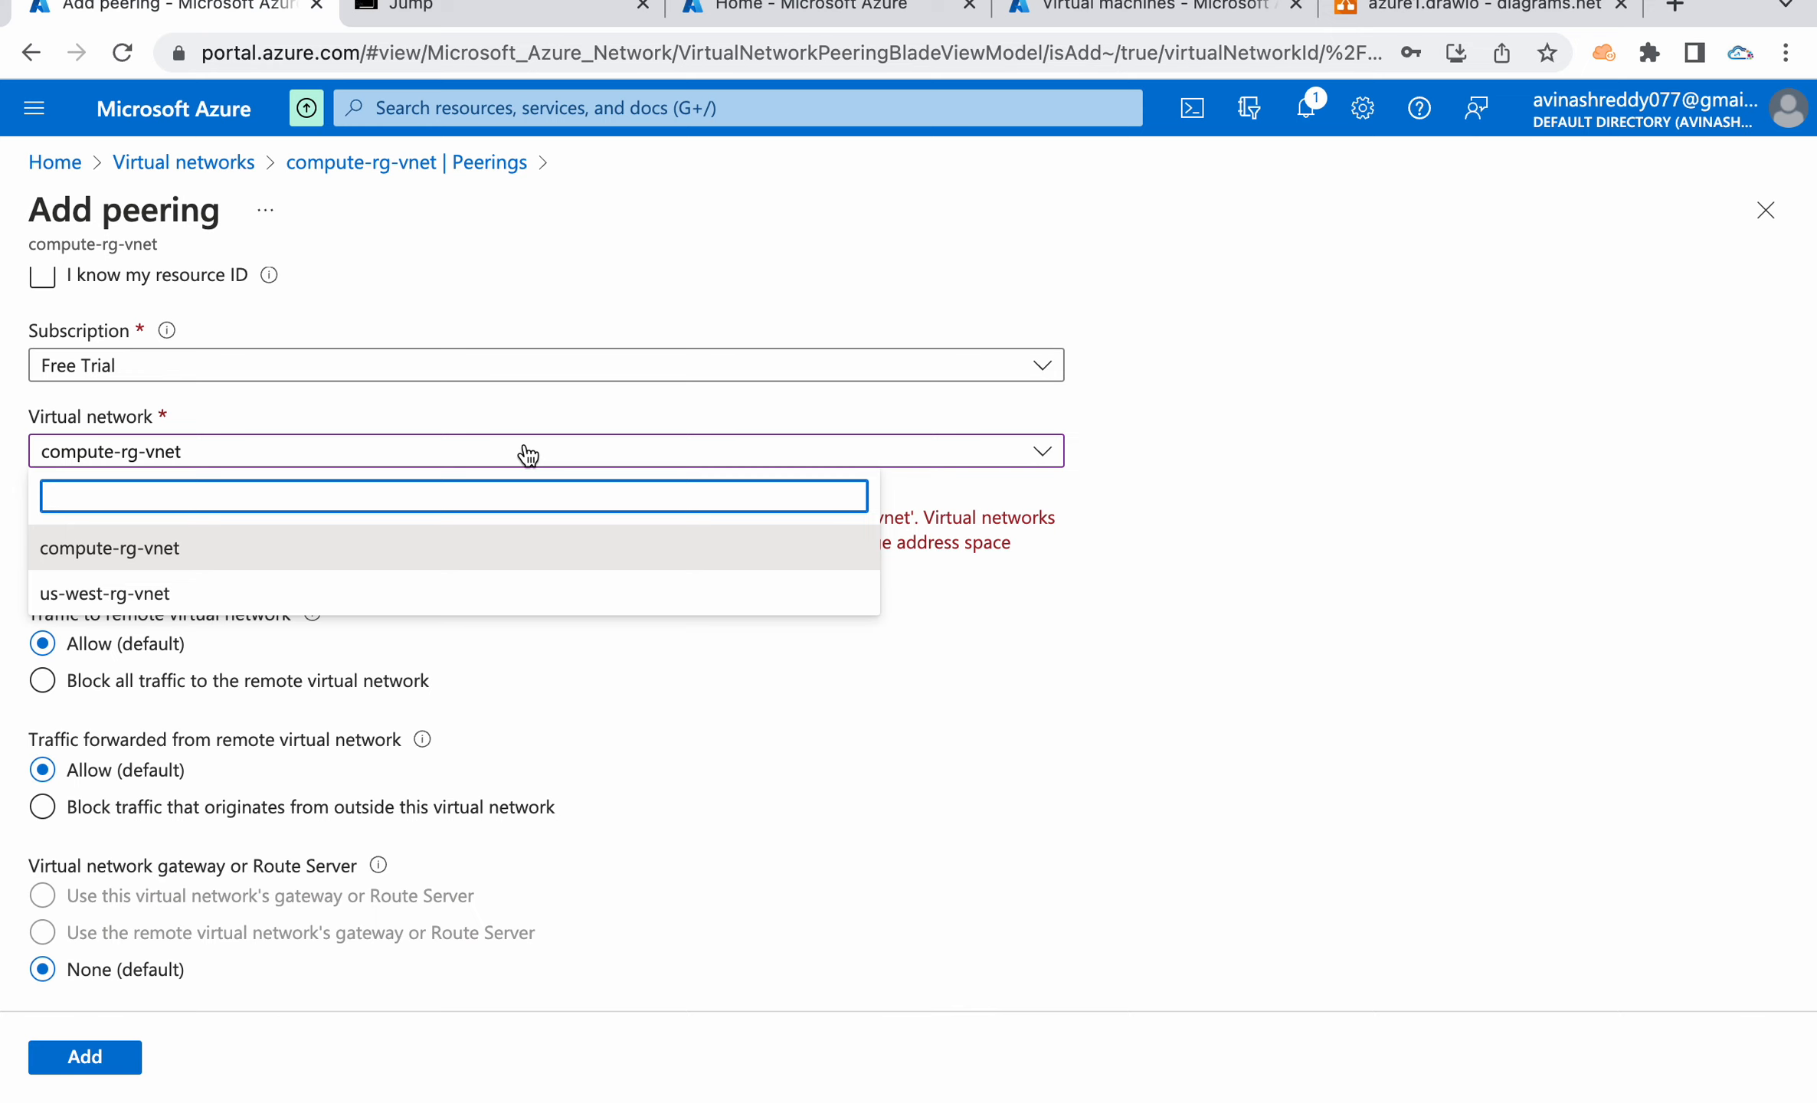
click(384, 593)
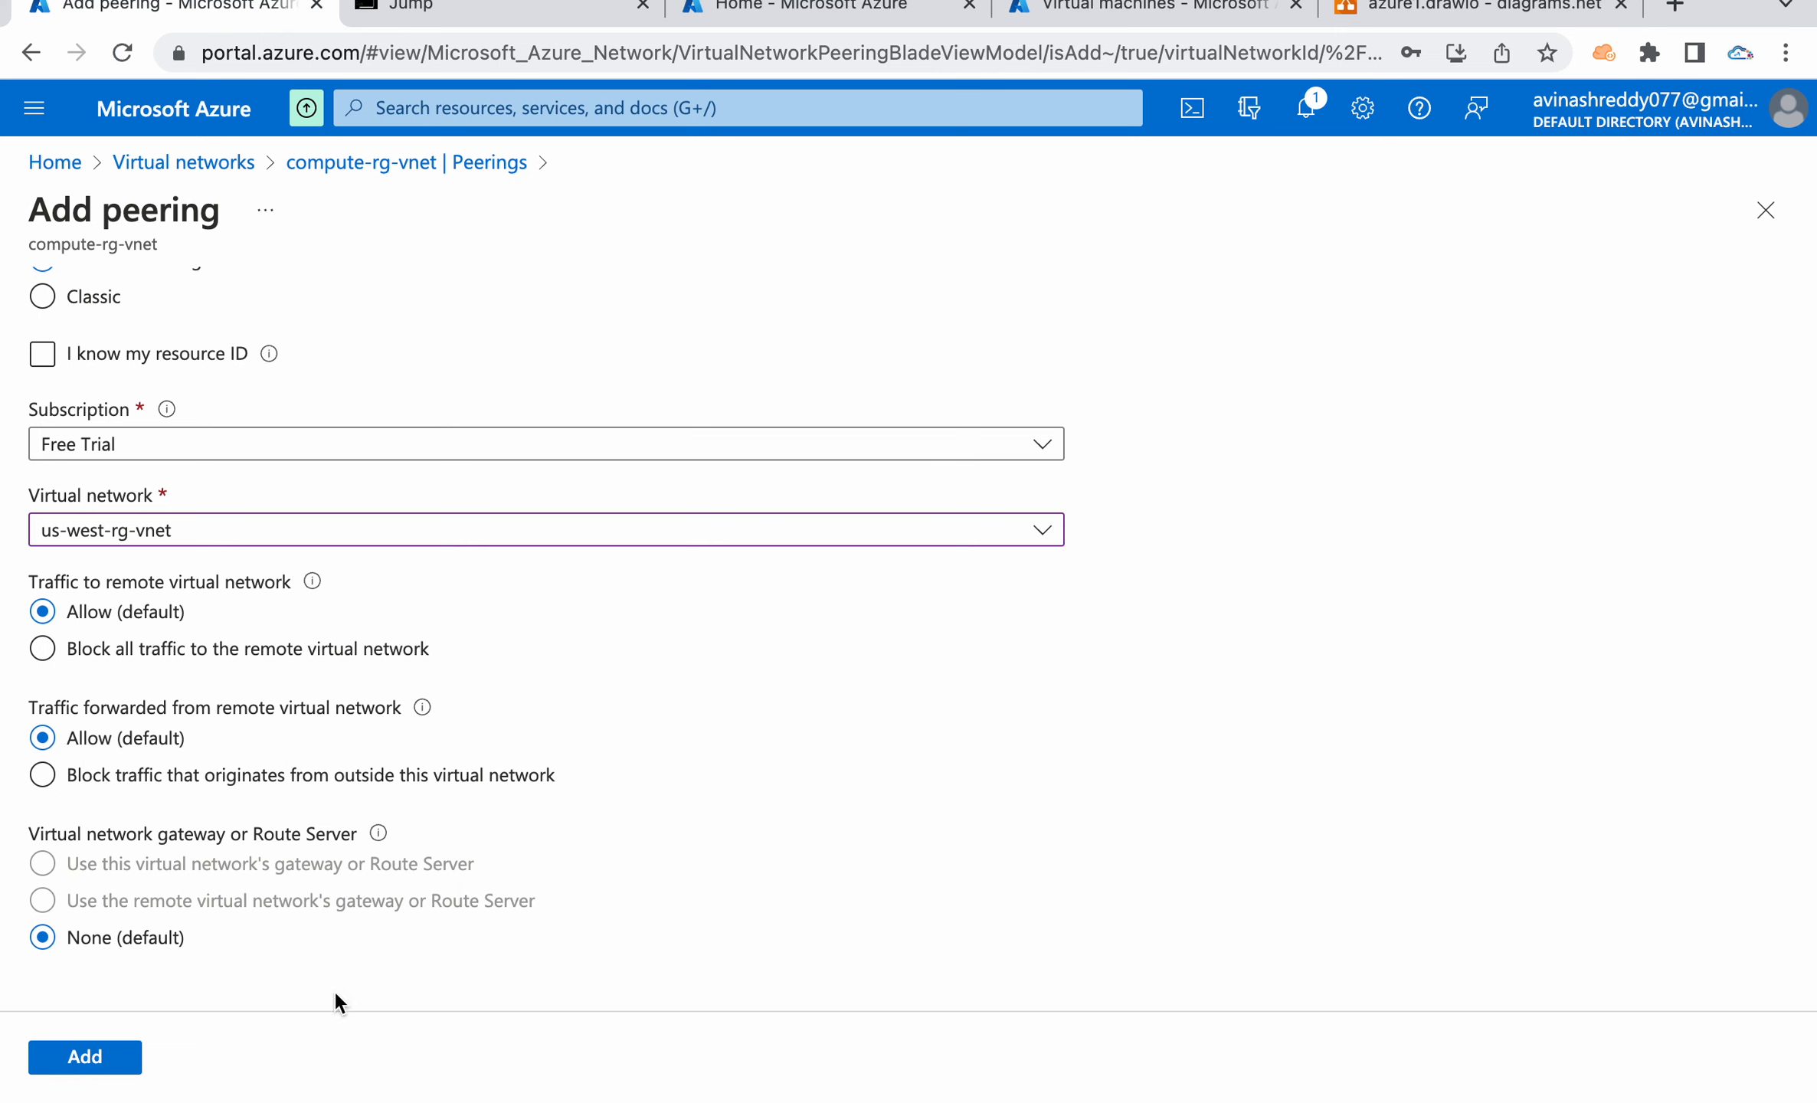
click(81, 1058)
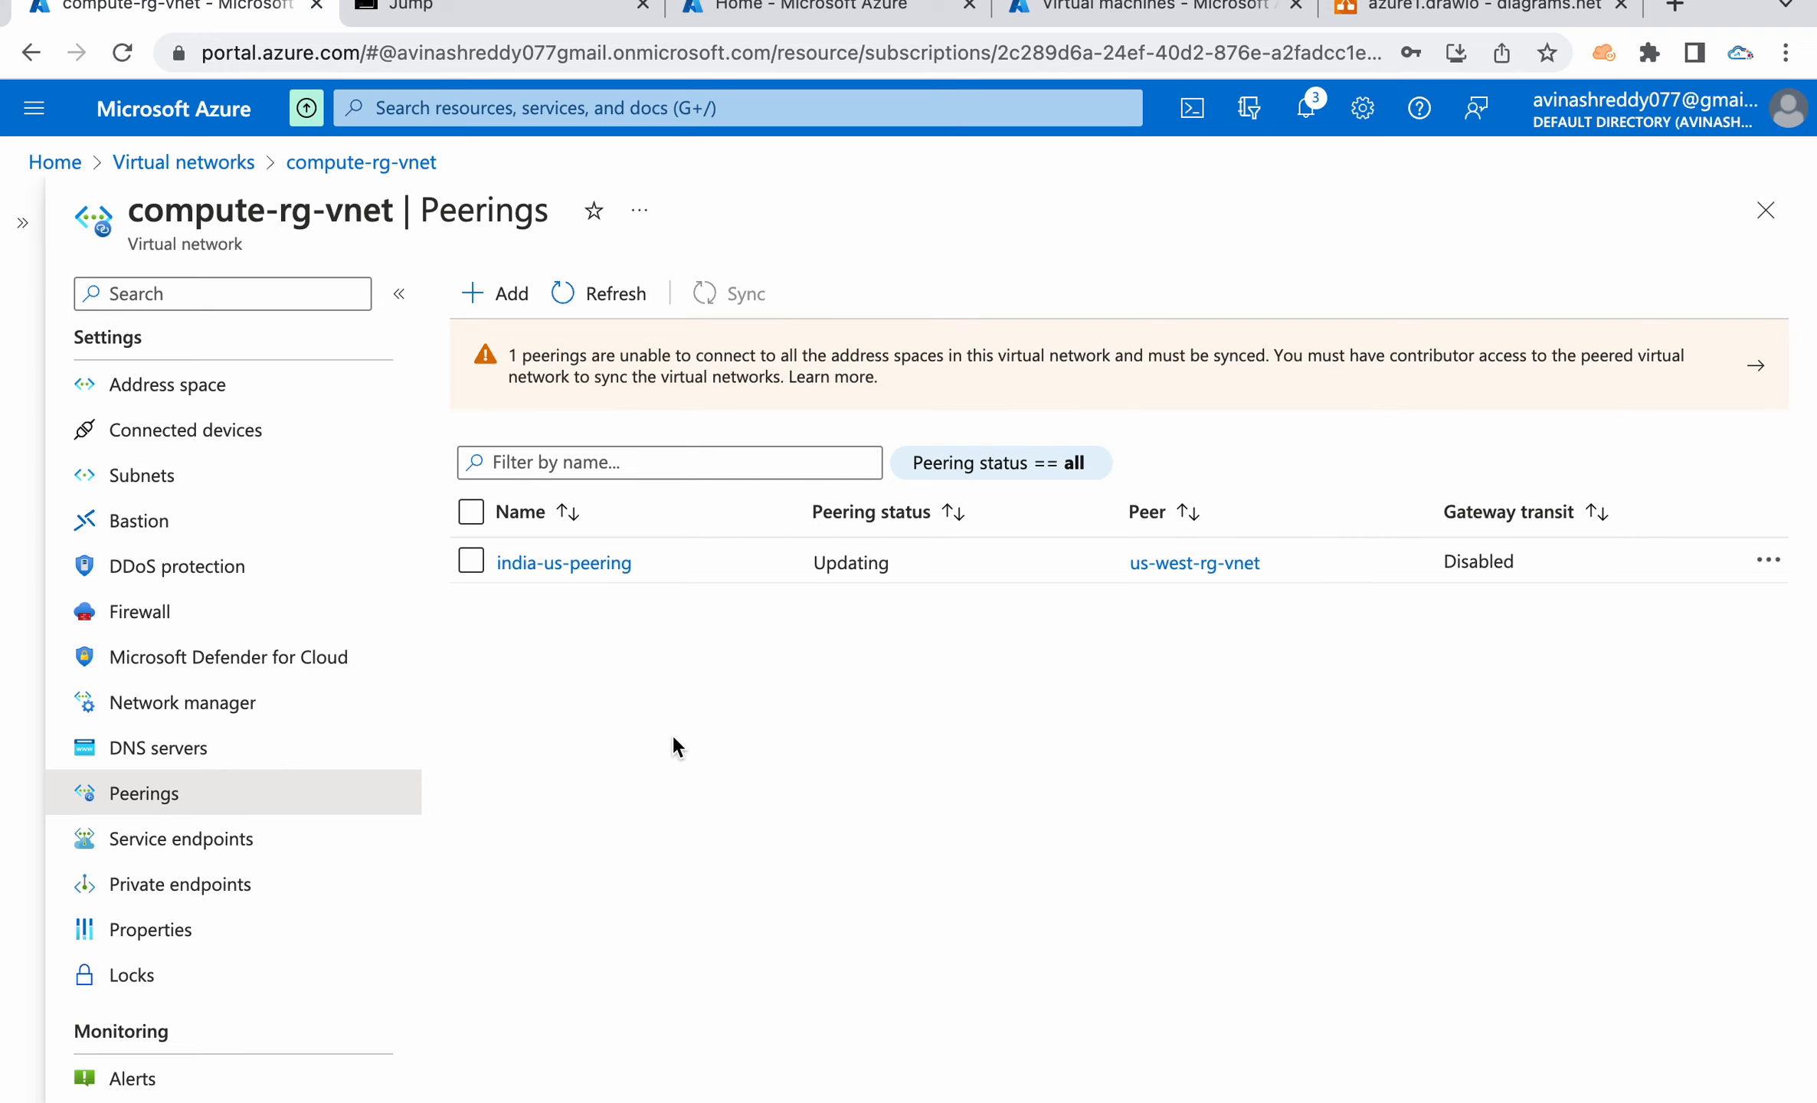
Refresh compute-rg-vnet's peerings and check the peering status of india-us-peering.
click(600, 298)
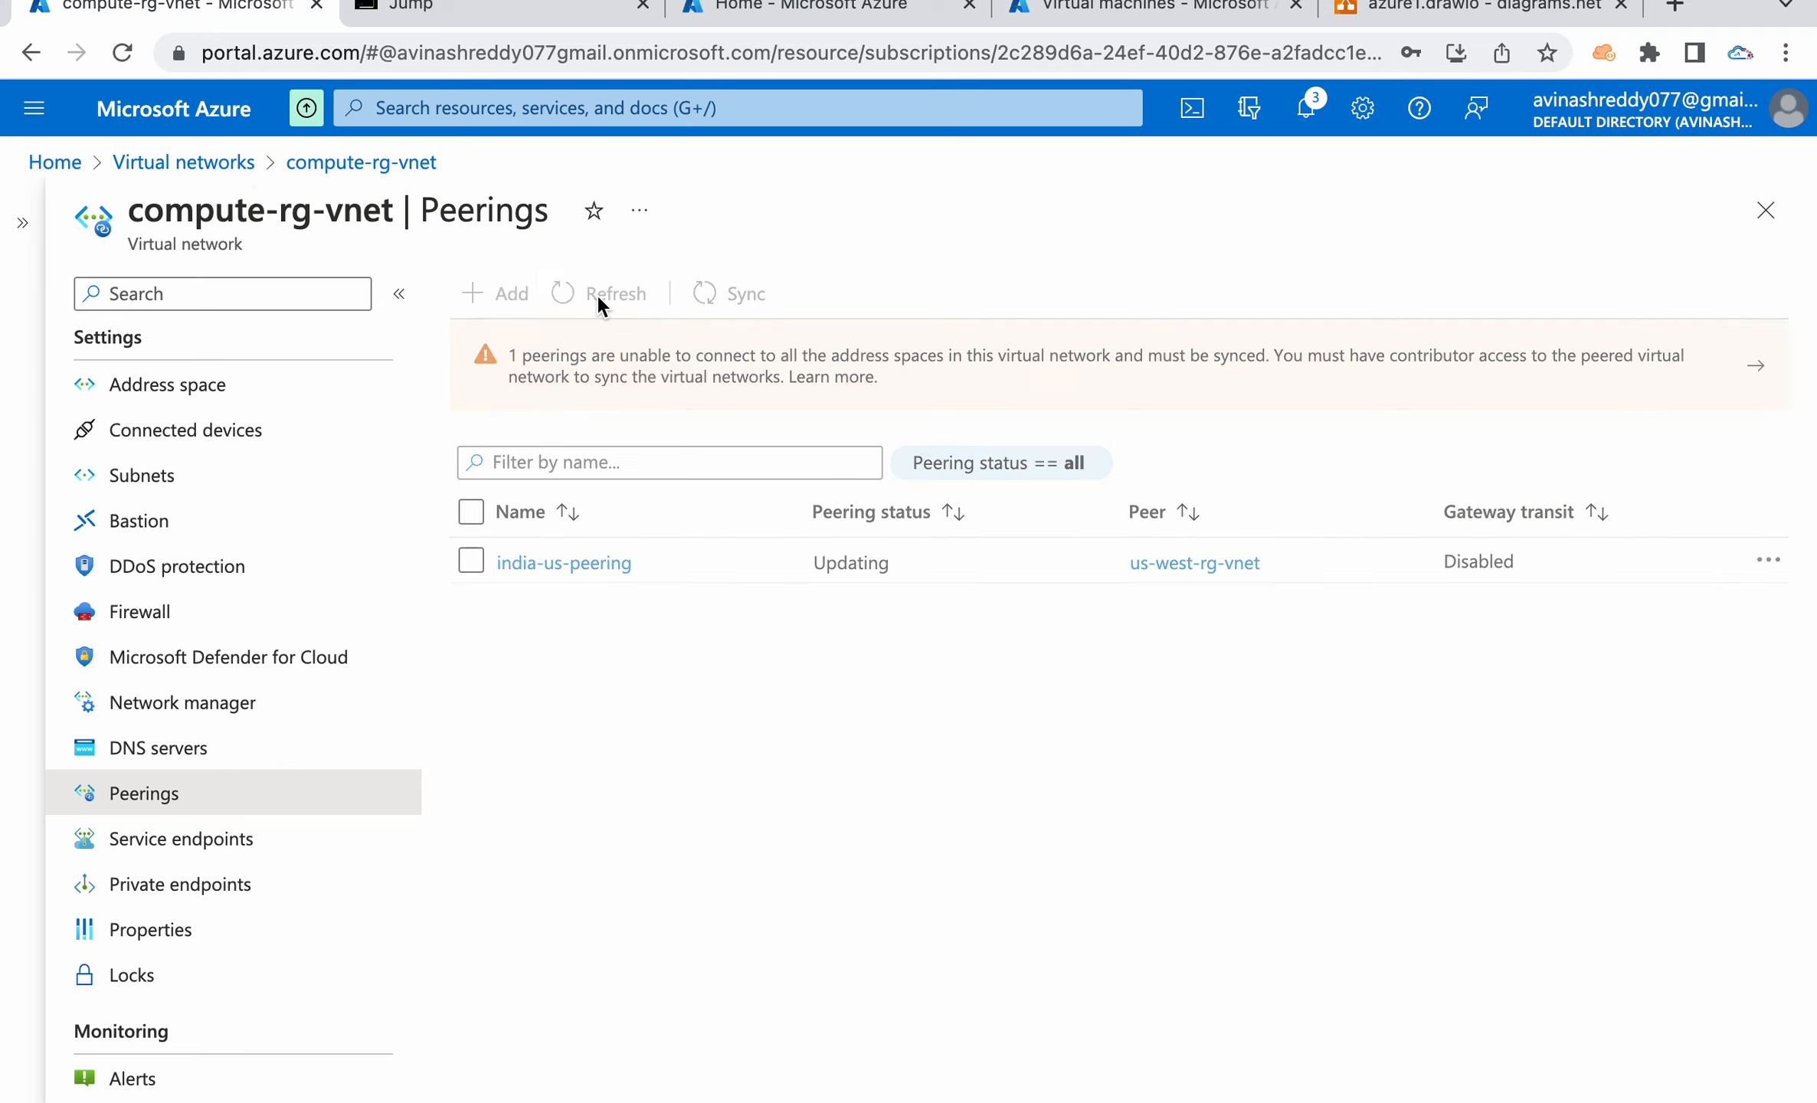
double_click(848, 471)
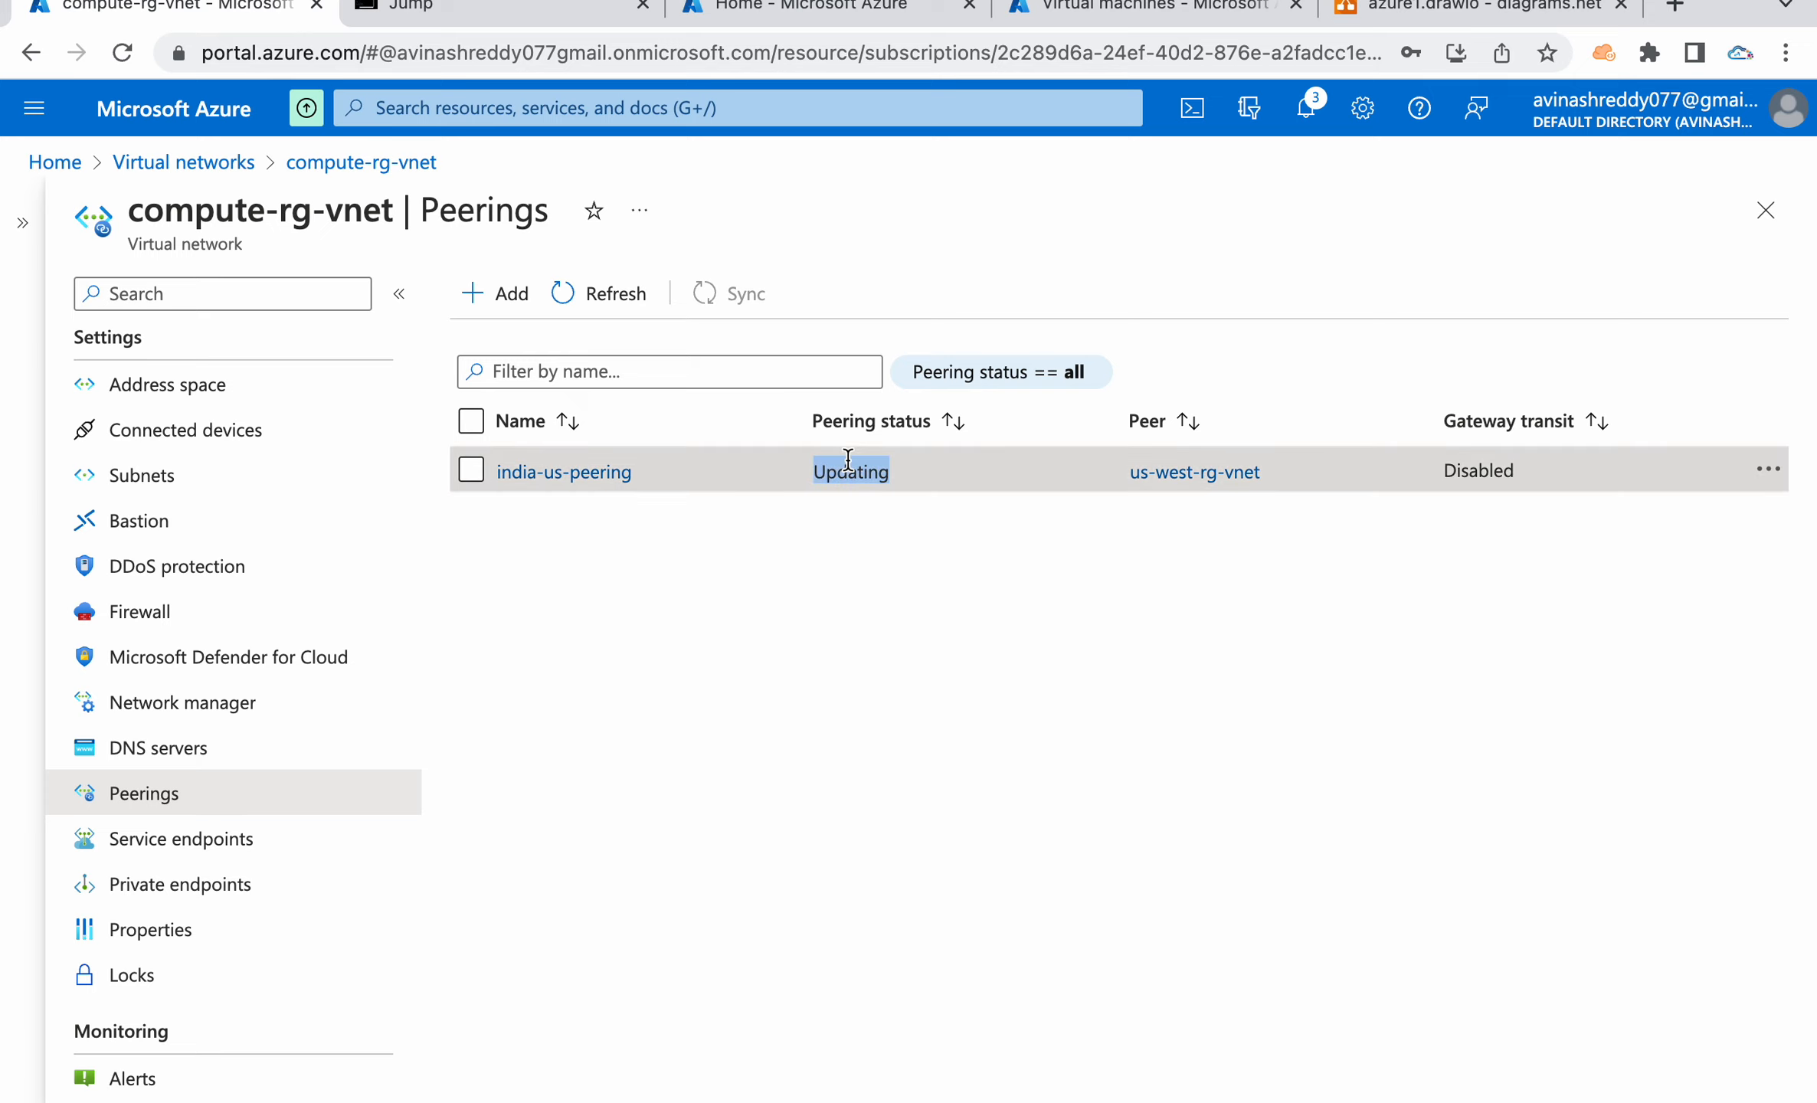
click(800, 672)
click(837, 662)
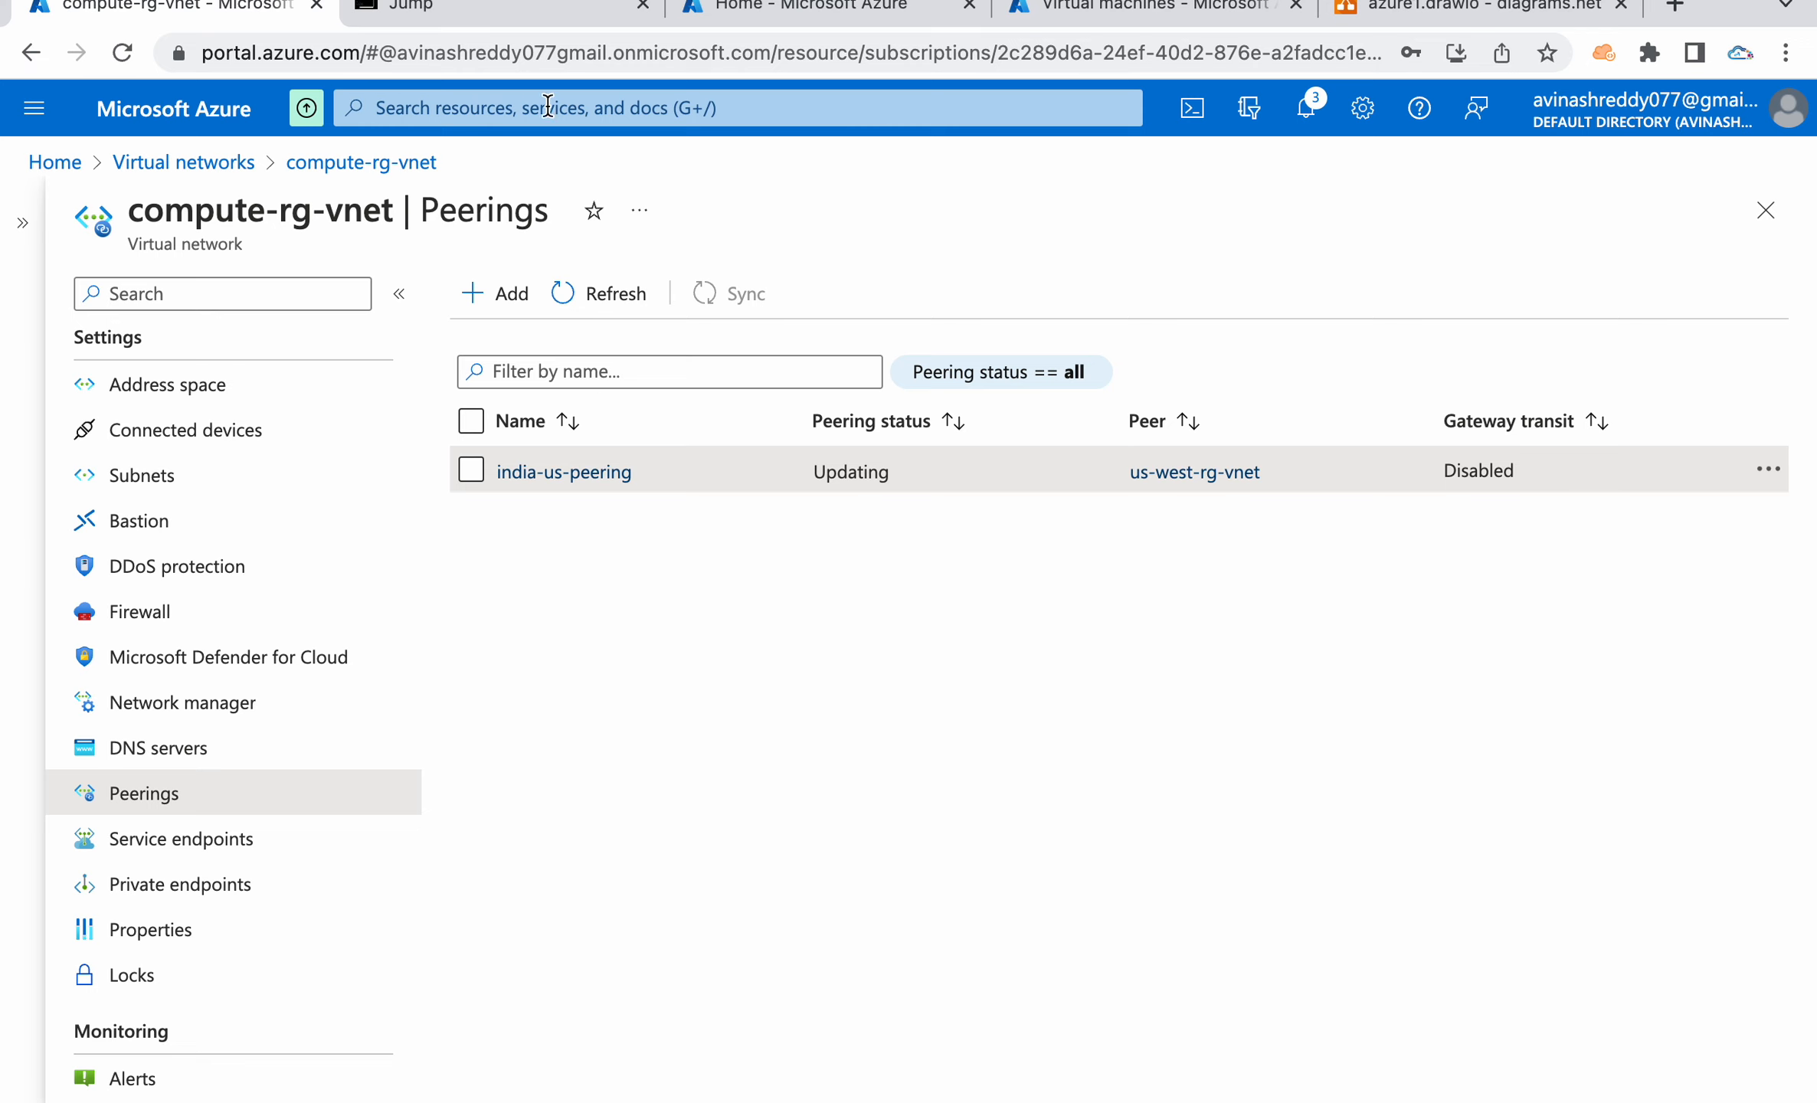
Switch to the Jump VM session and rerun ping google.com in its command prompt.
click(507, 11)
key(Up)
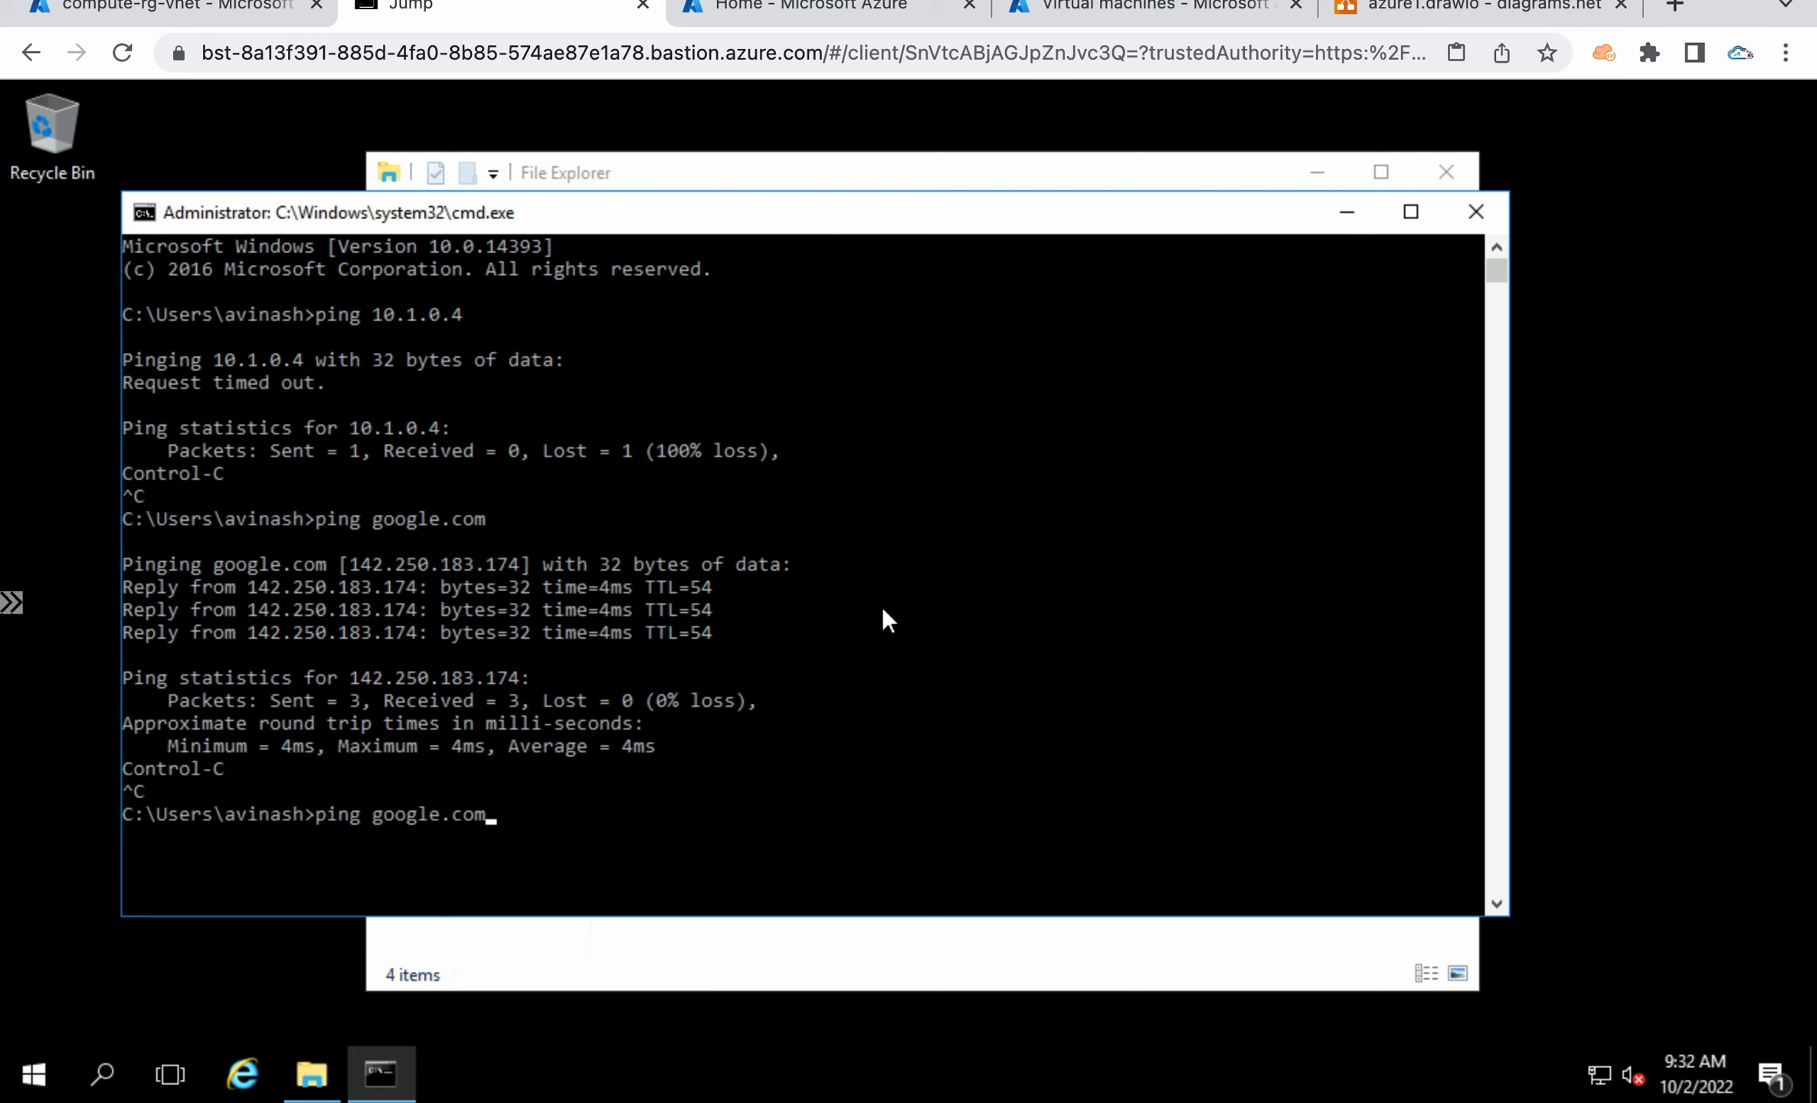
key(Return)
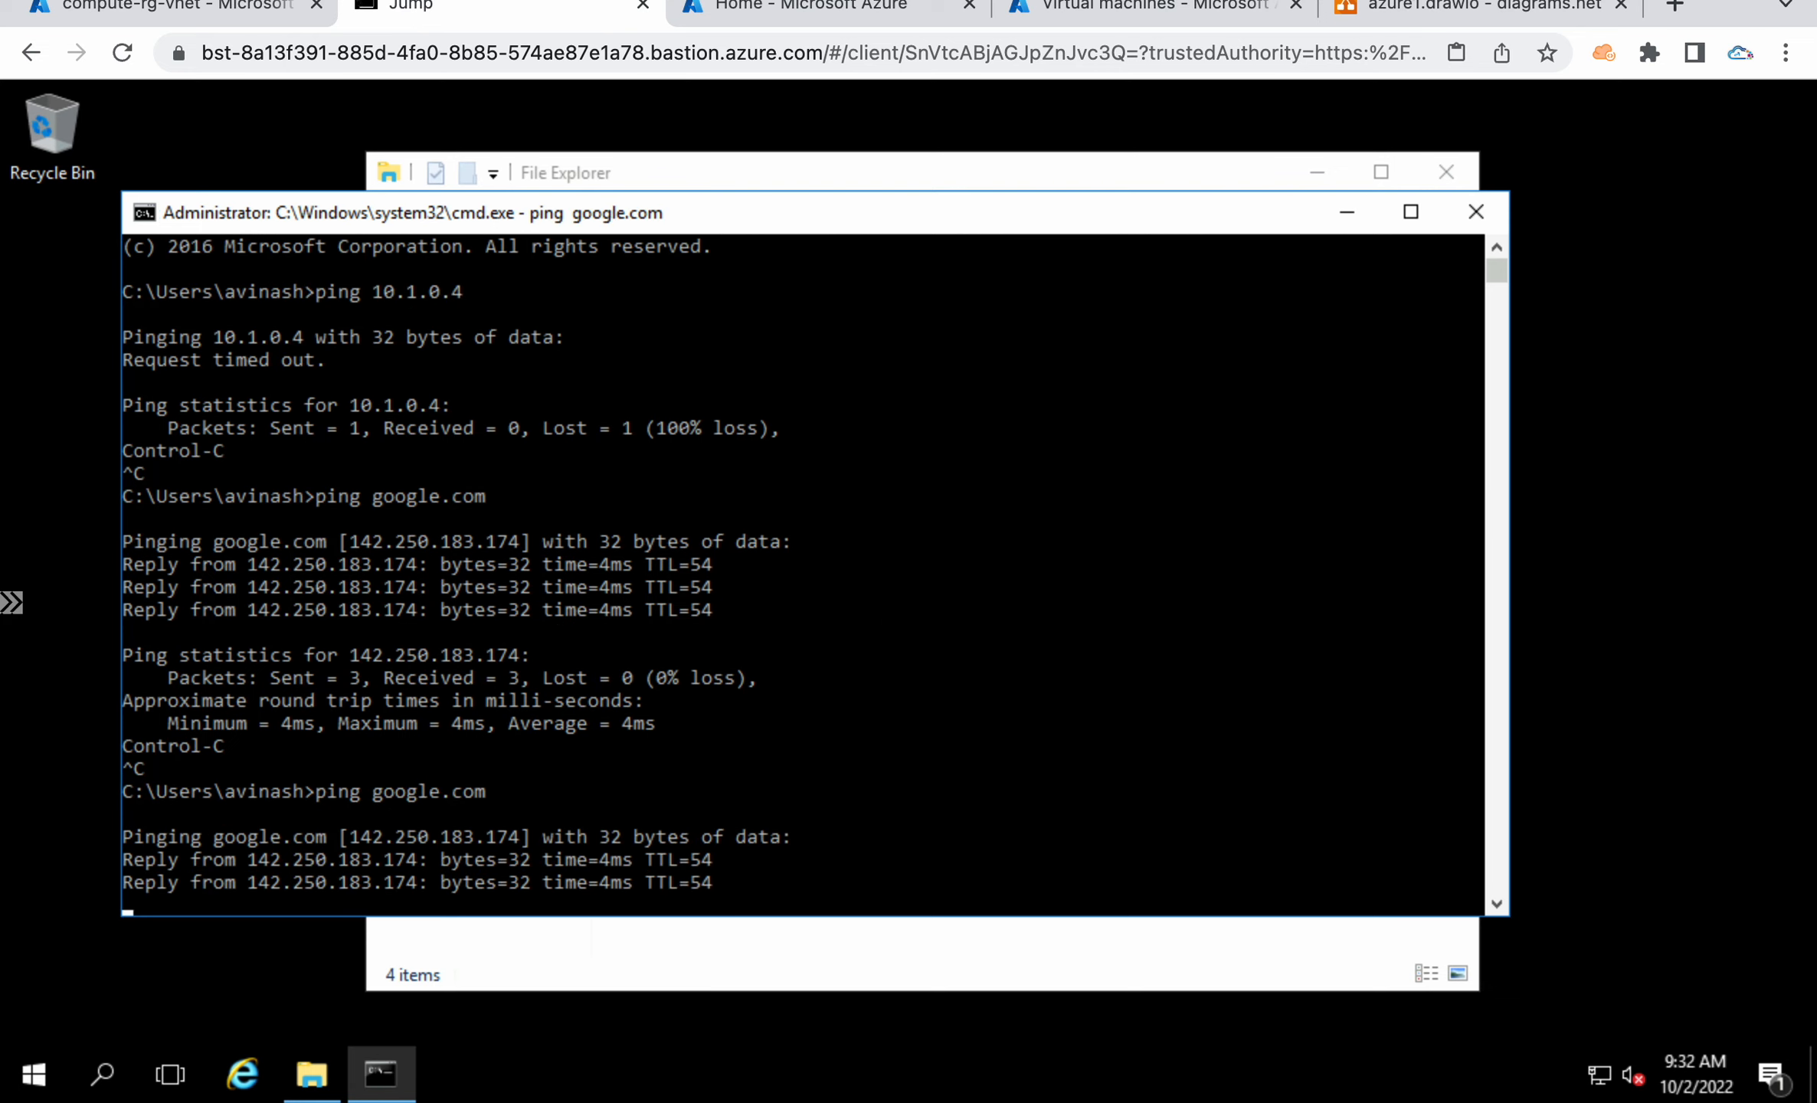
Rerun ping 10.1.0.4 from the Jump VM to test the connection to US-West-VM's private IP.
key(Up)
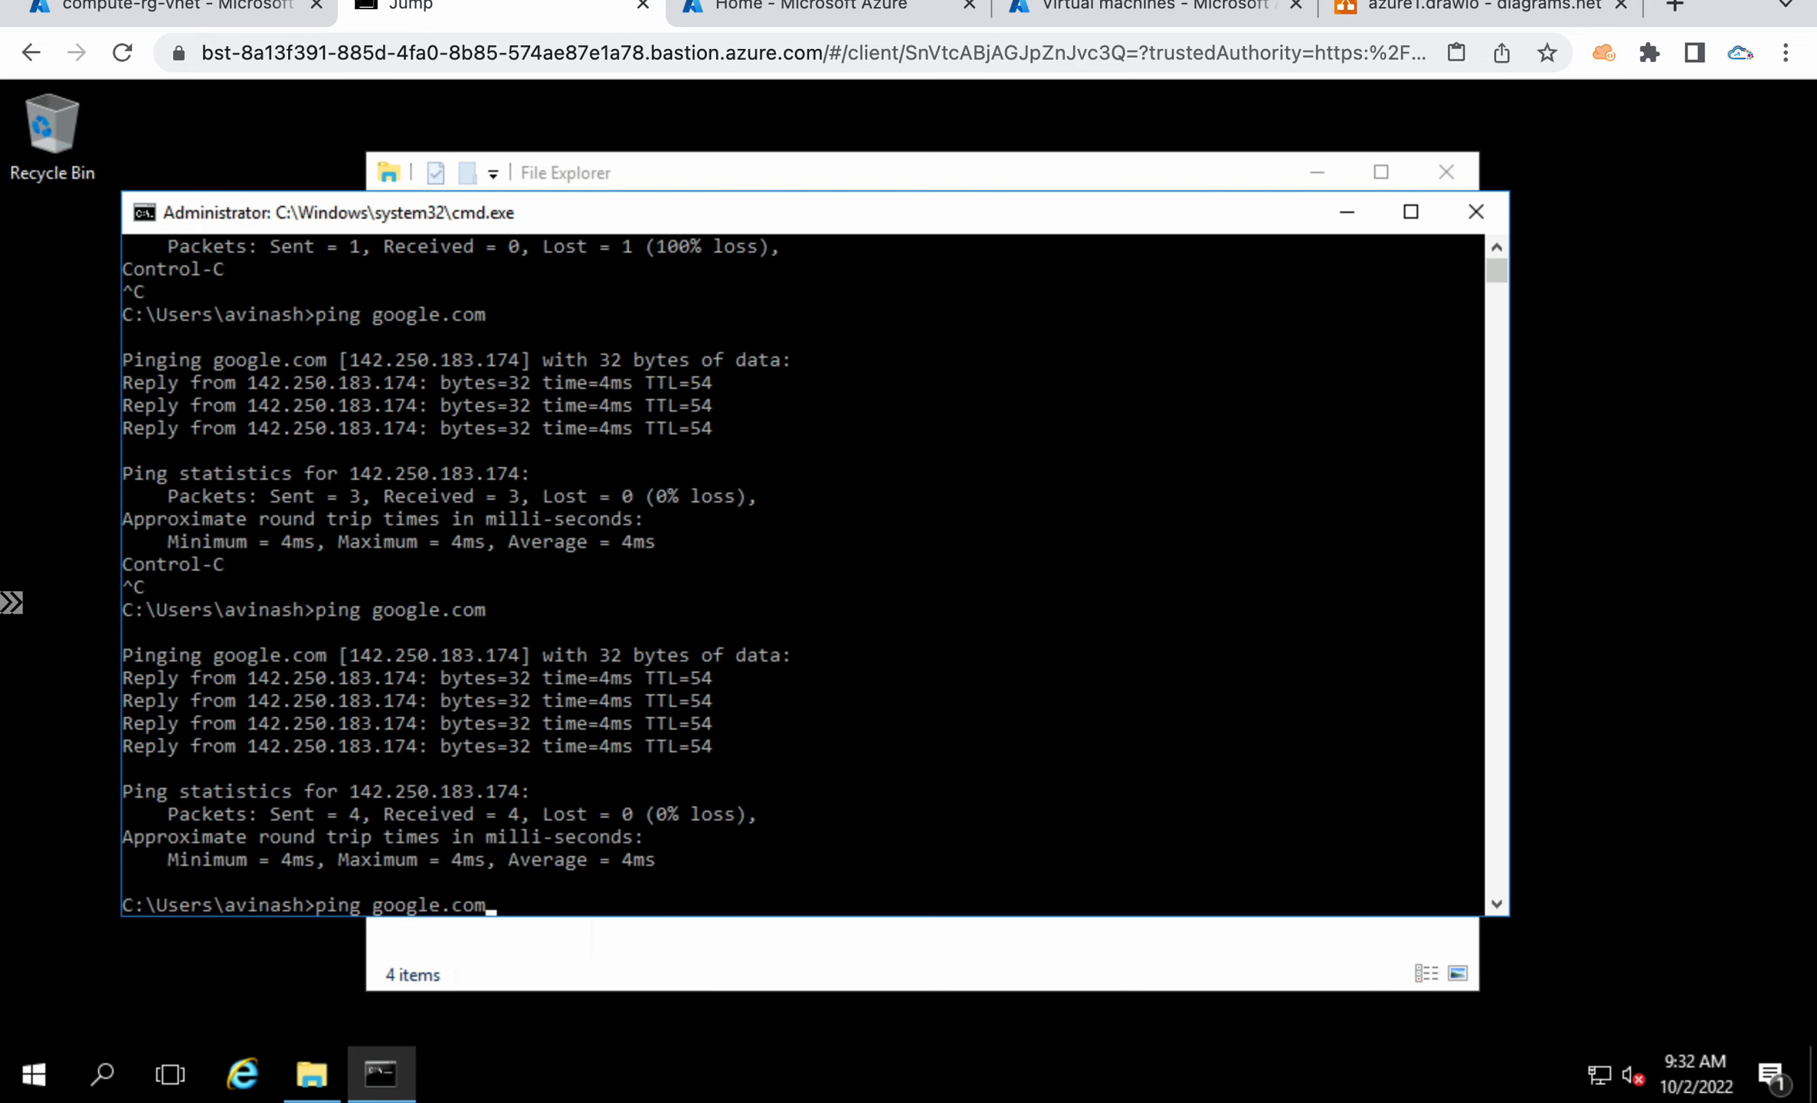
key(Up)
key(Return)
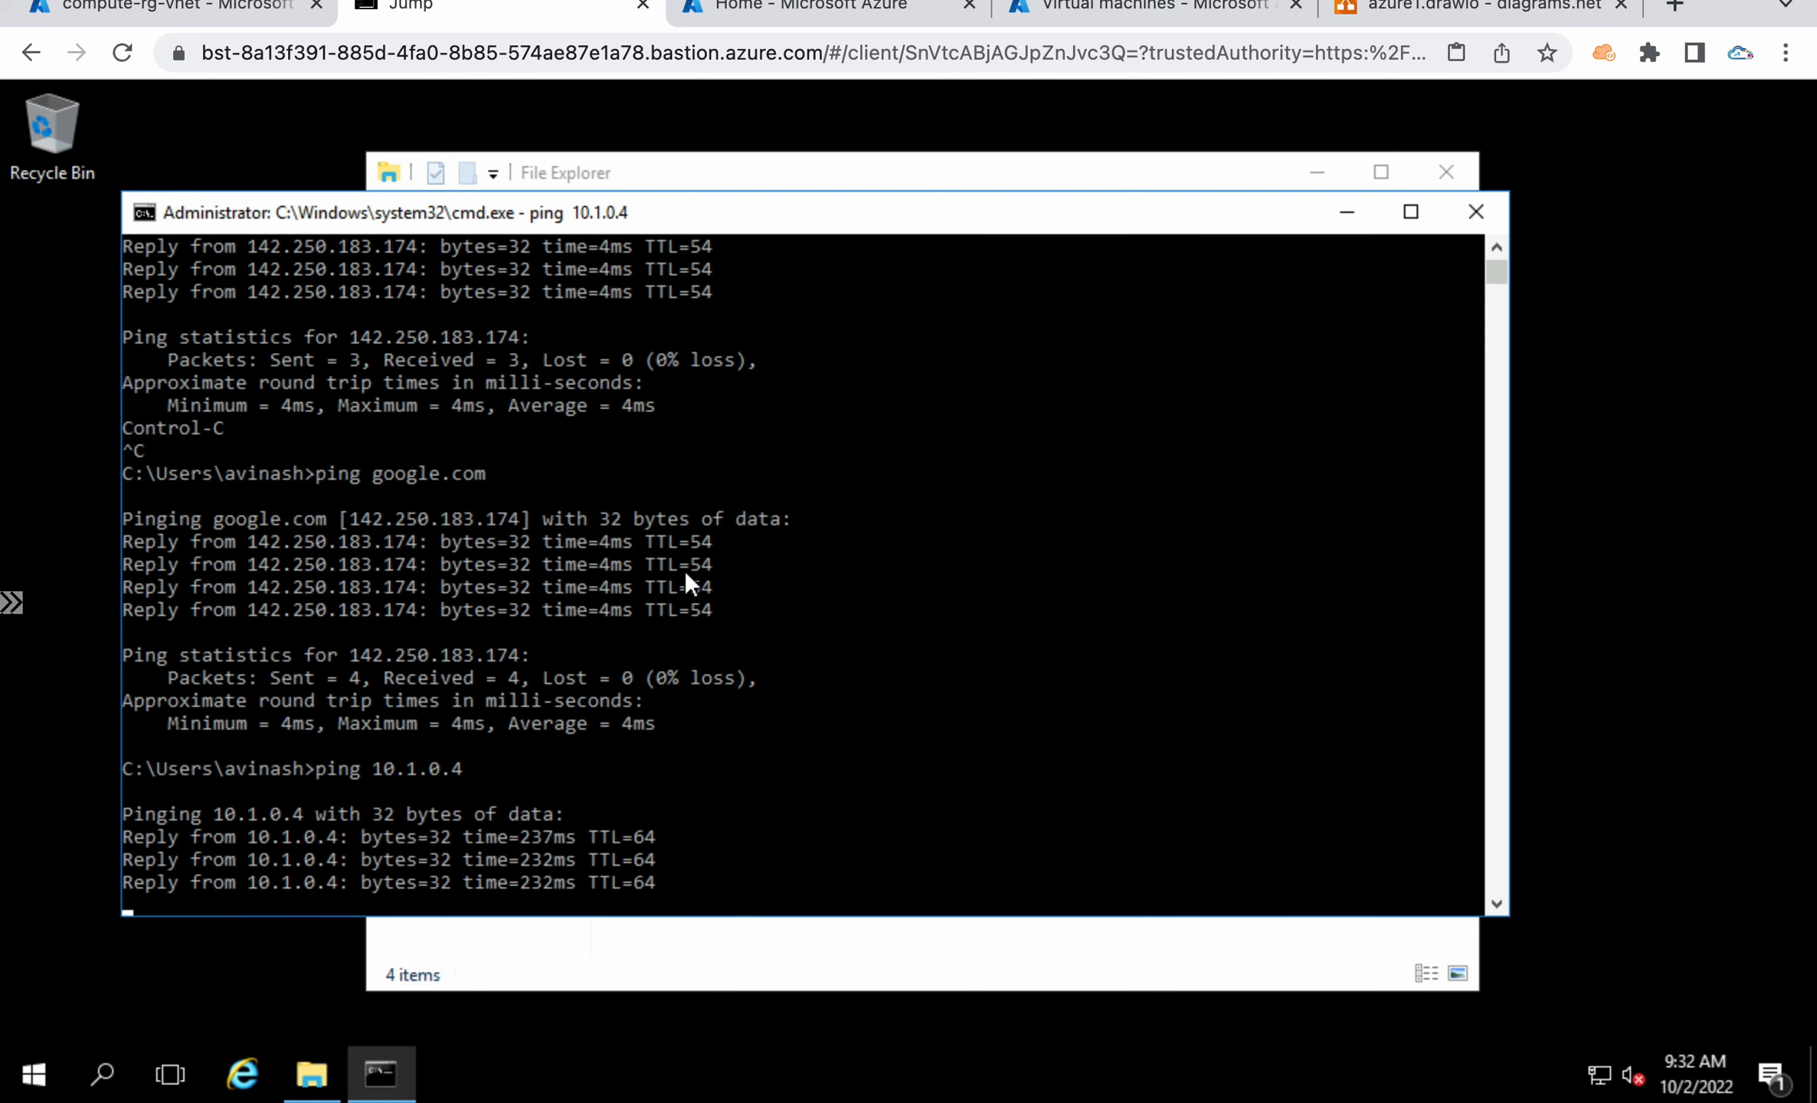
key(Return)
Compare the earlier ping output for 10.1.0.4 with the output of the latest ping to that address.
scroll(895, 563, up, 4)
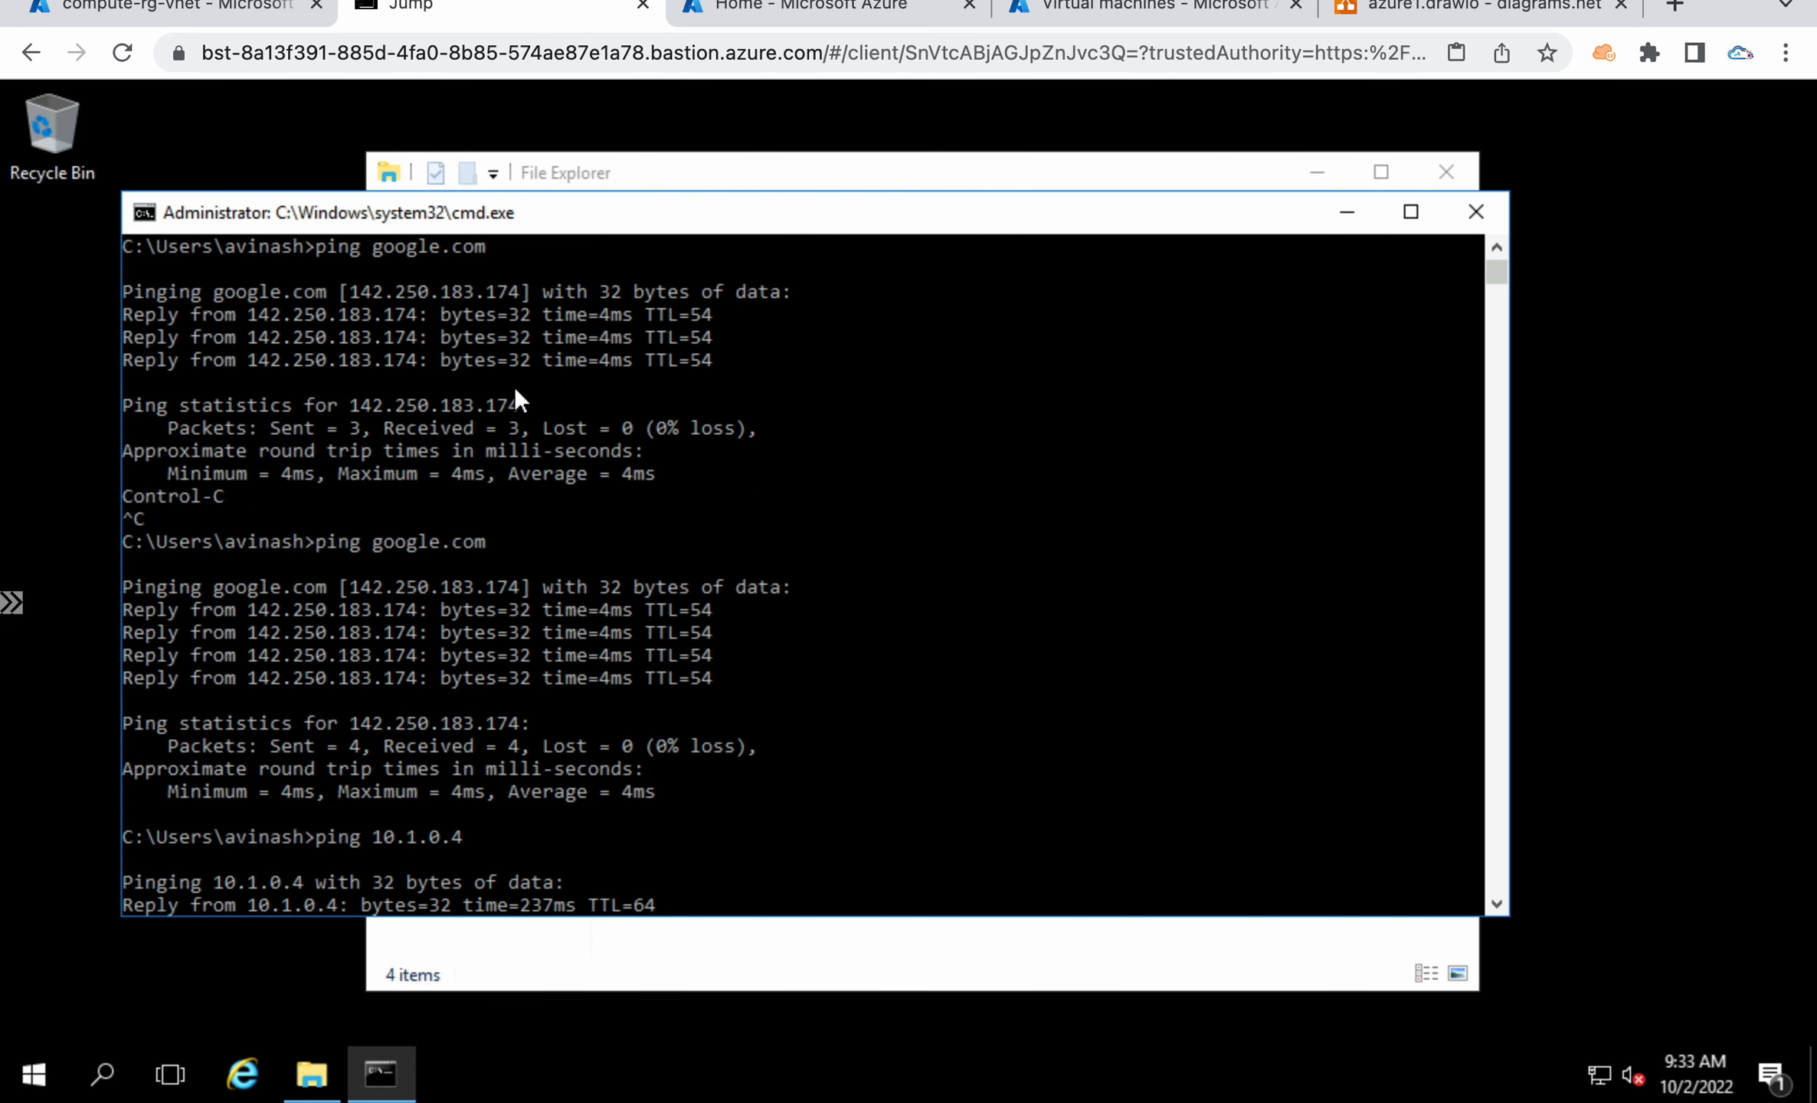
scroll(799, 498, up, 3)
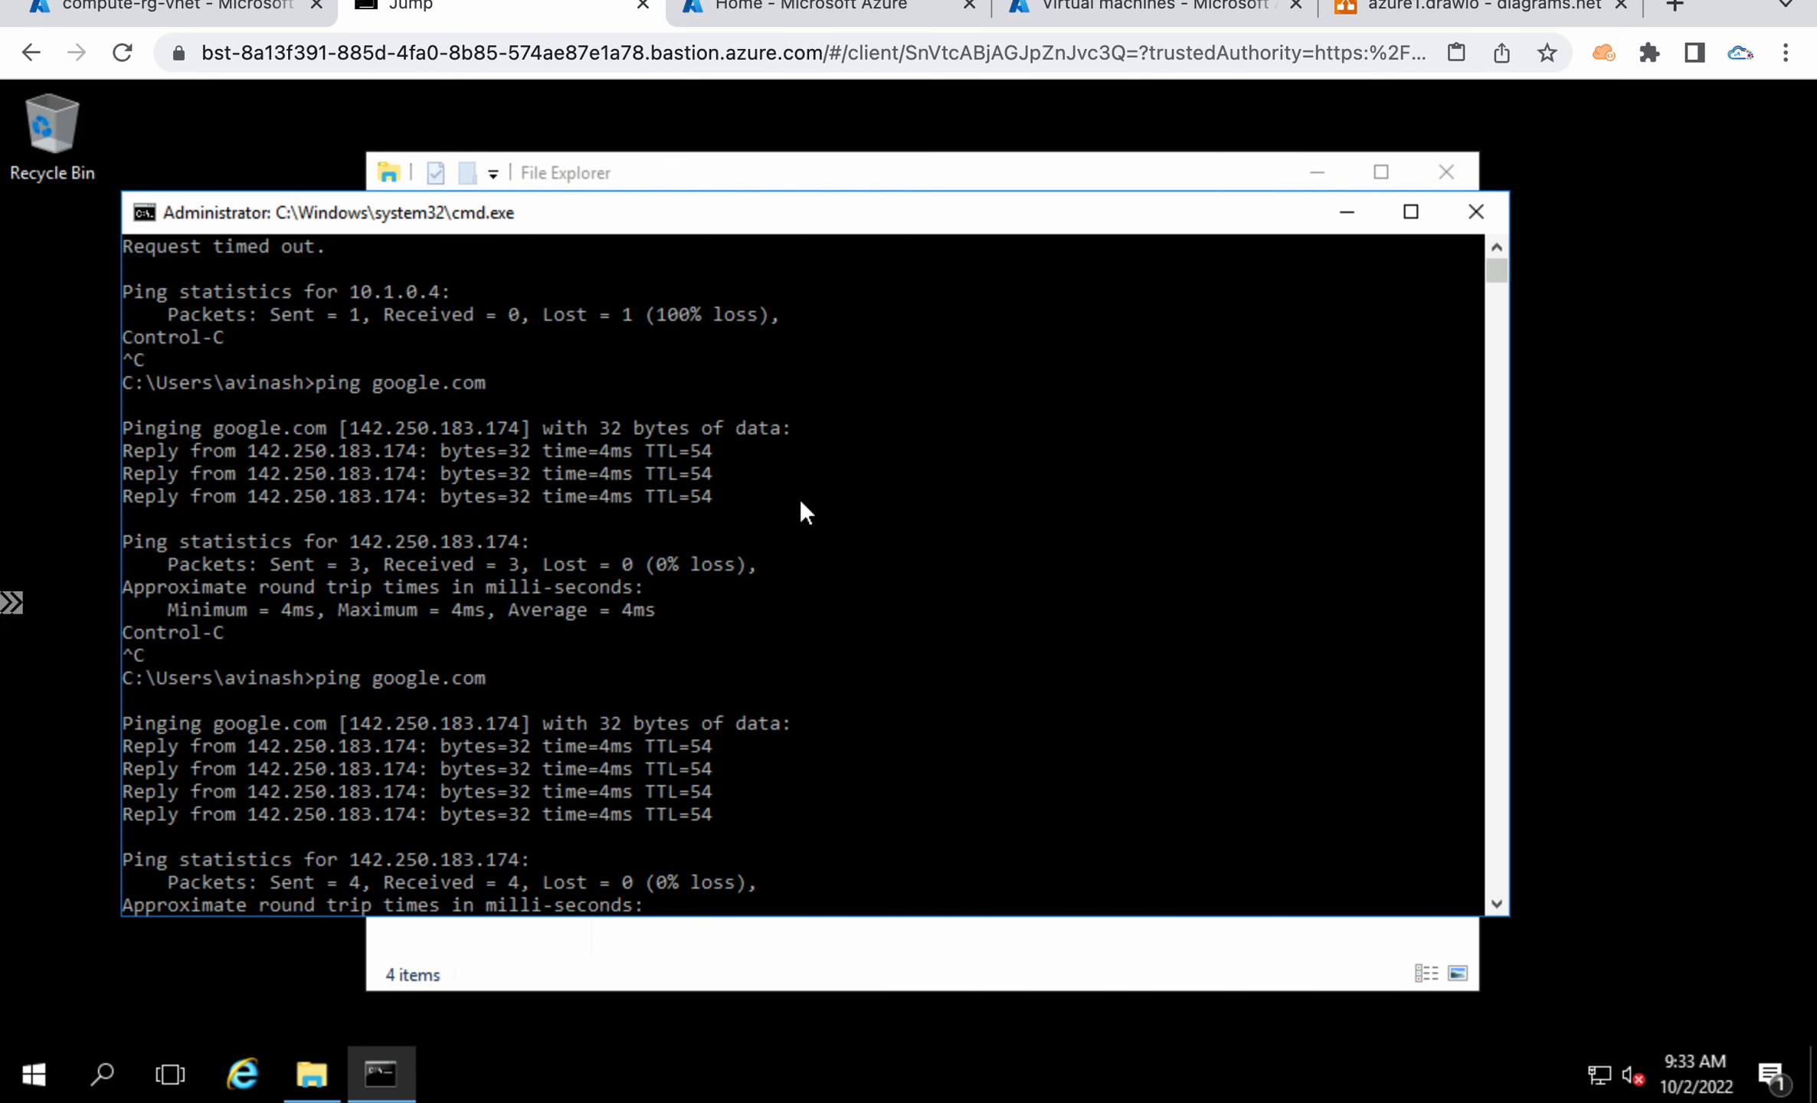
drag(335, 355, 458, 366)
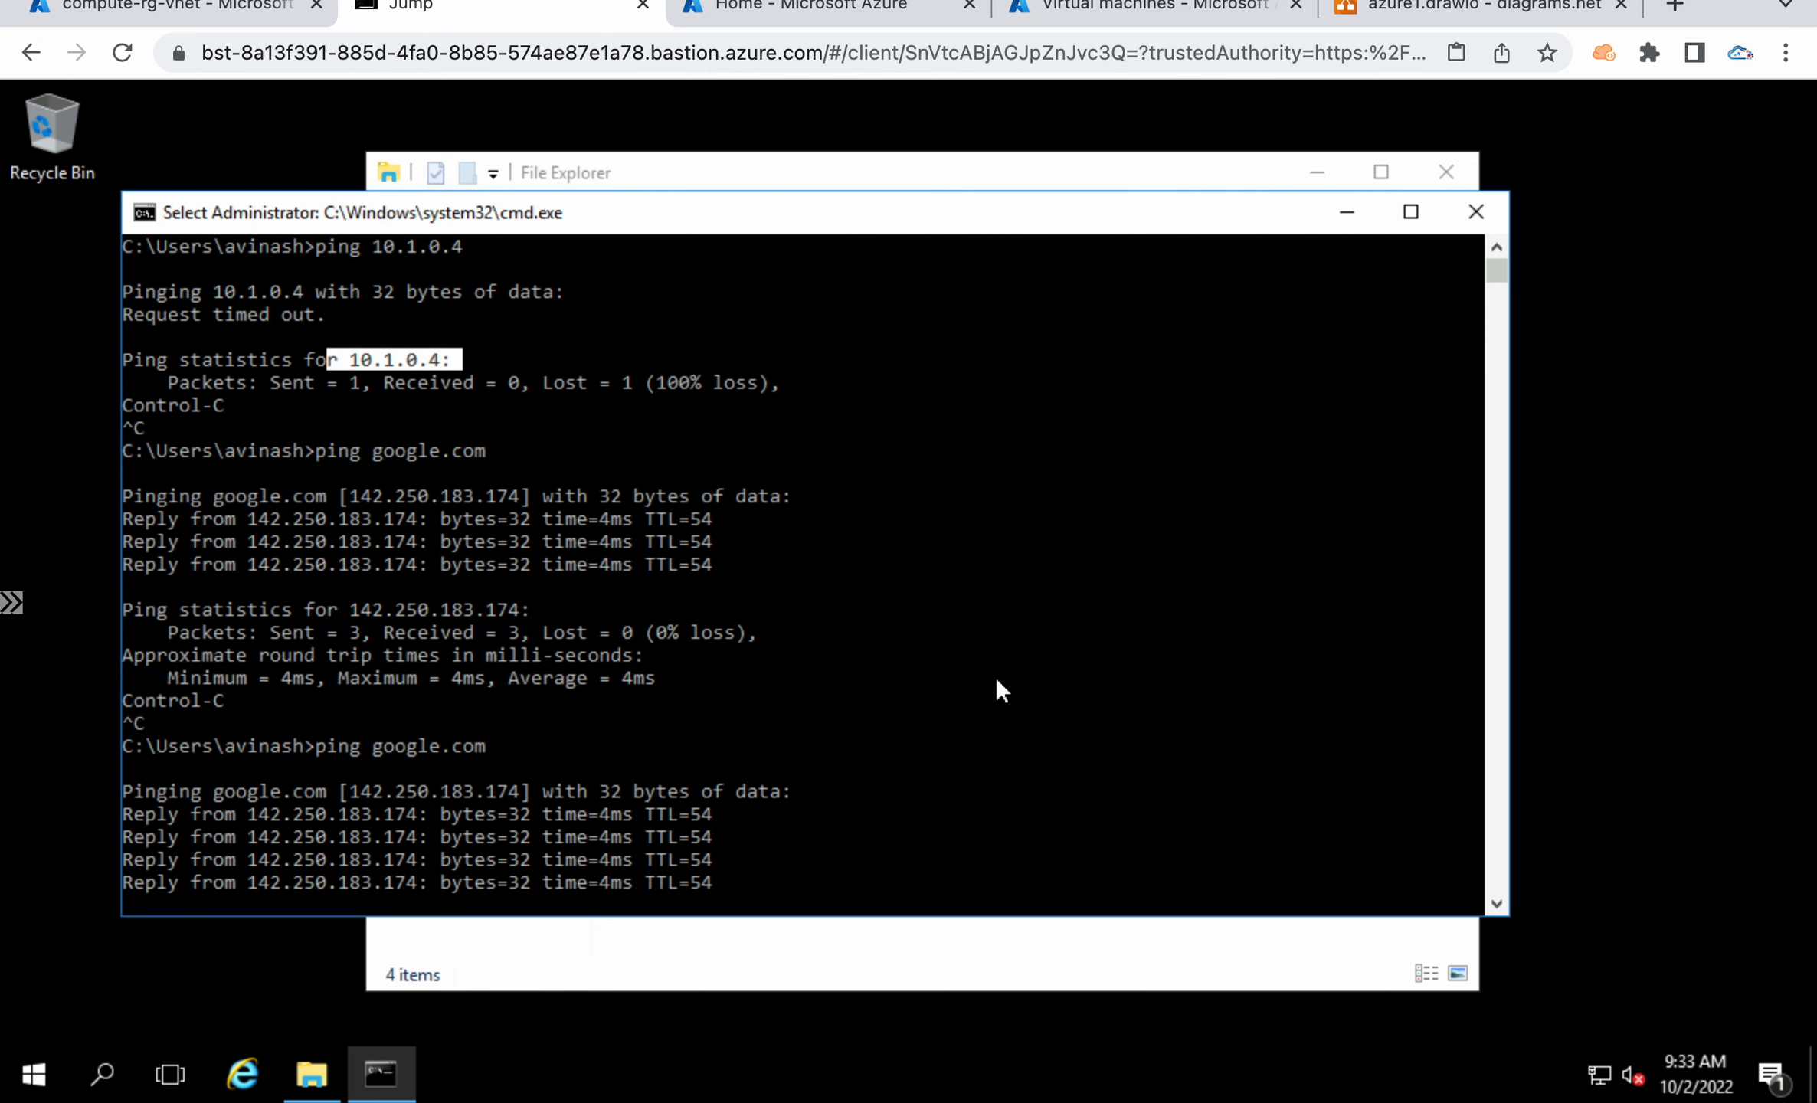
scroll(996, 680, down, 9)
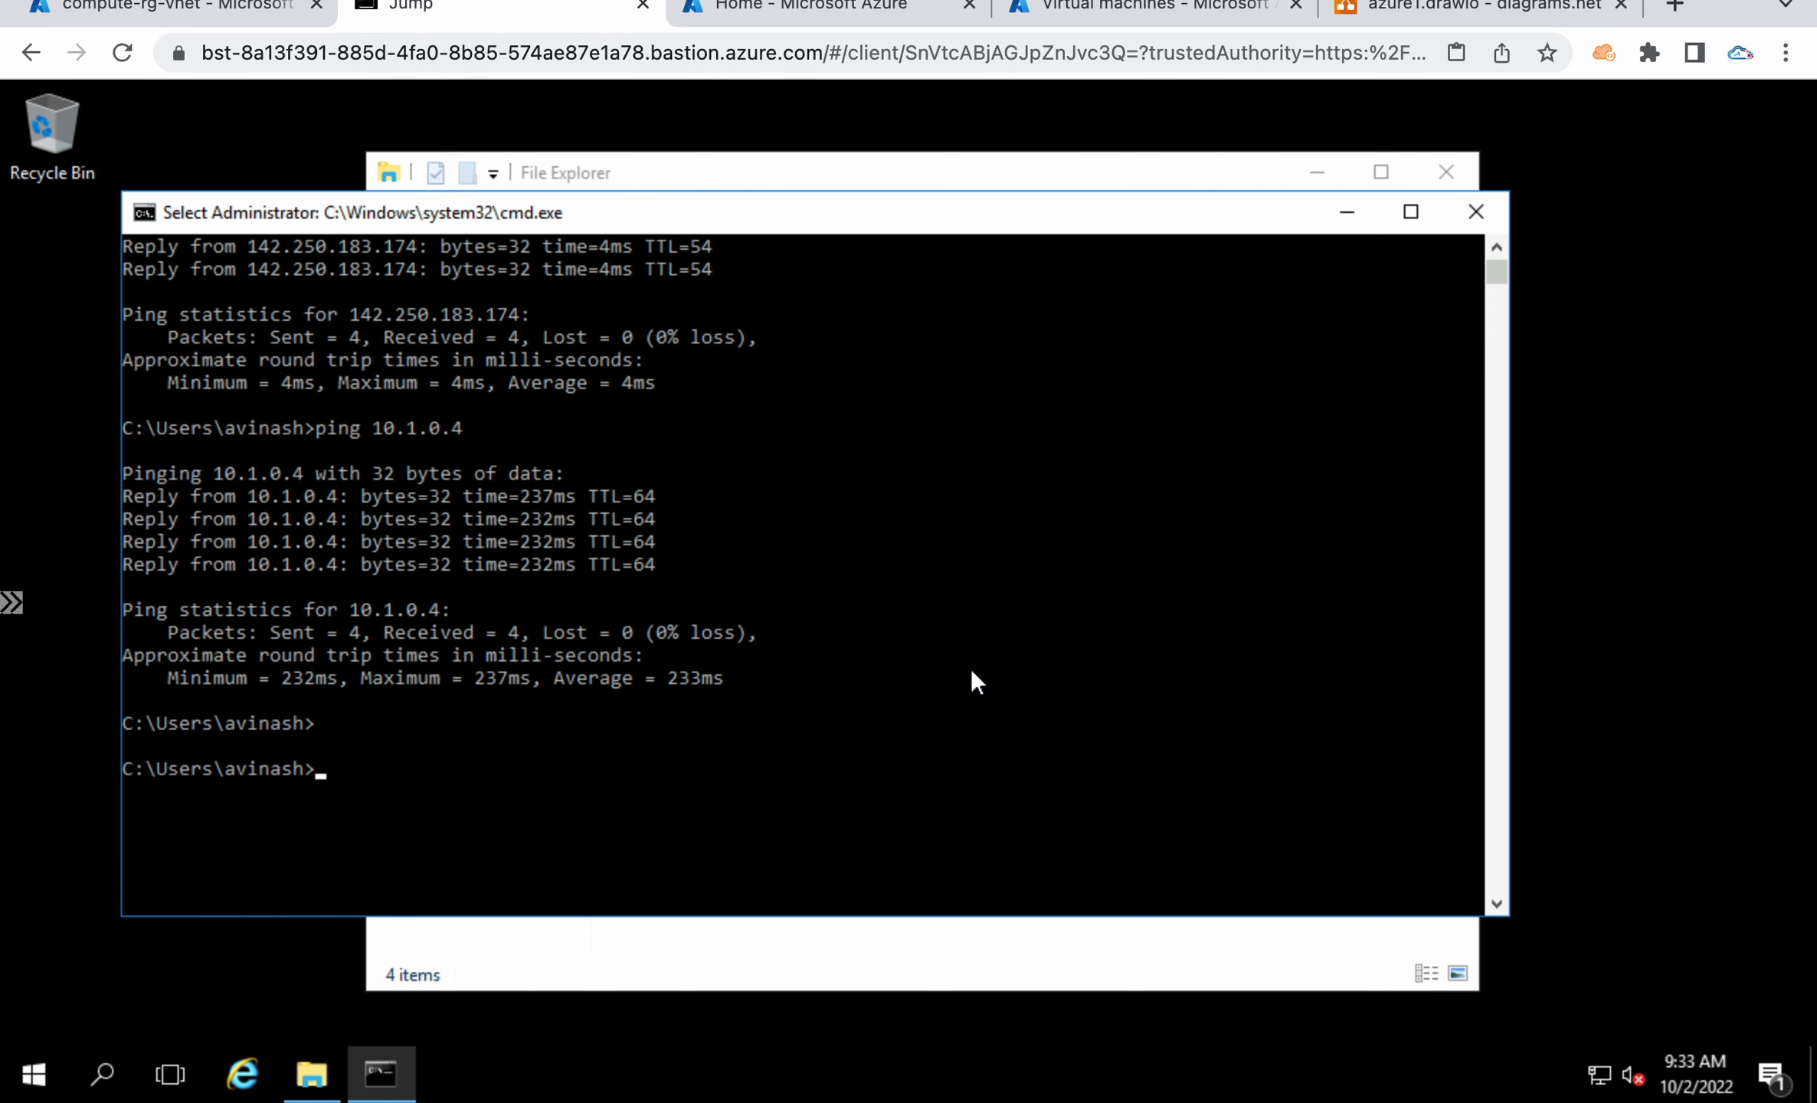
drag(324, 427, 471, 430)
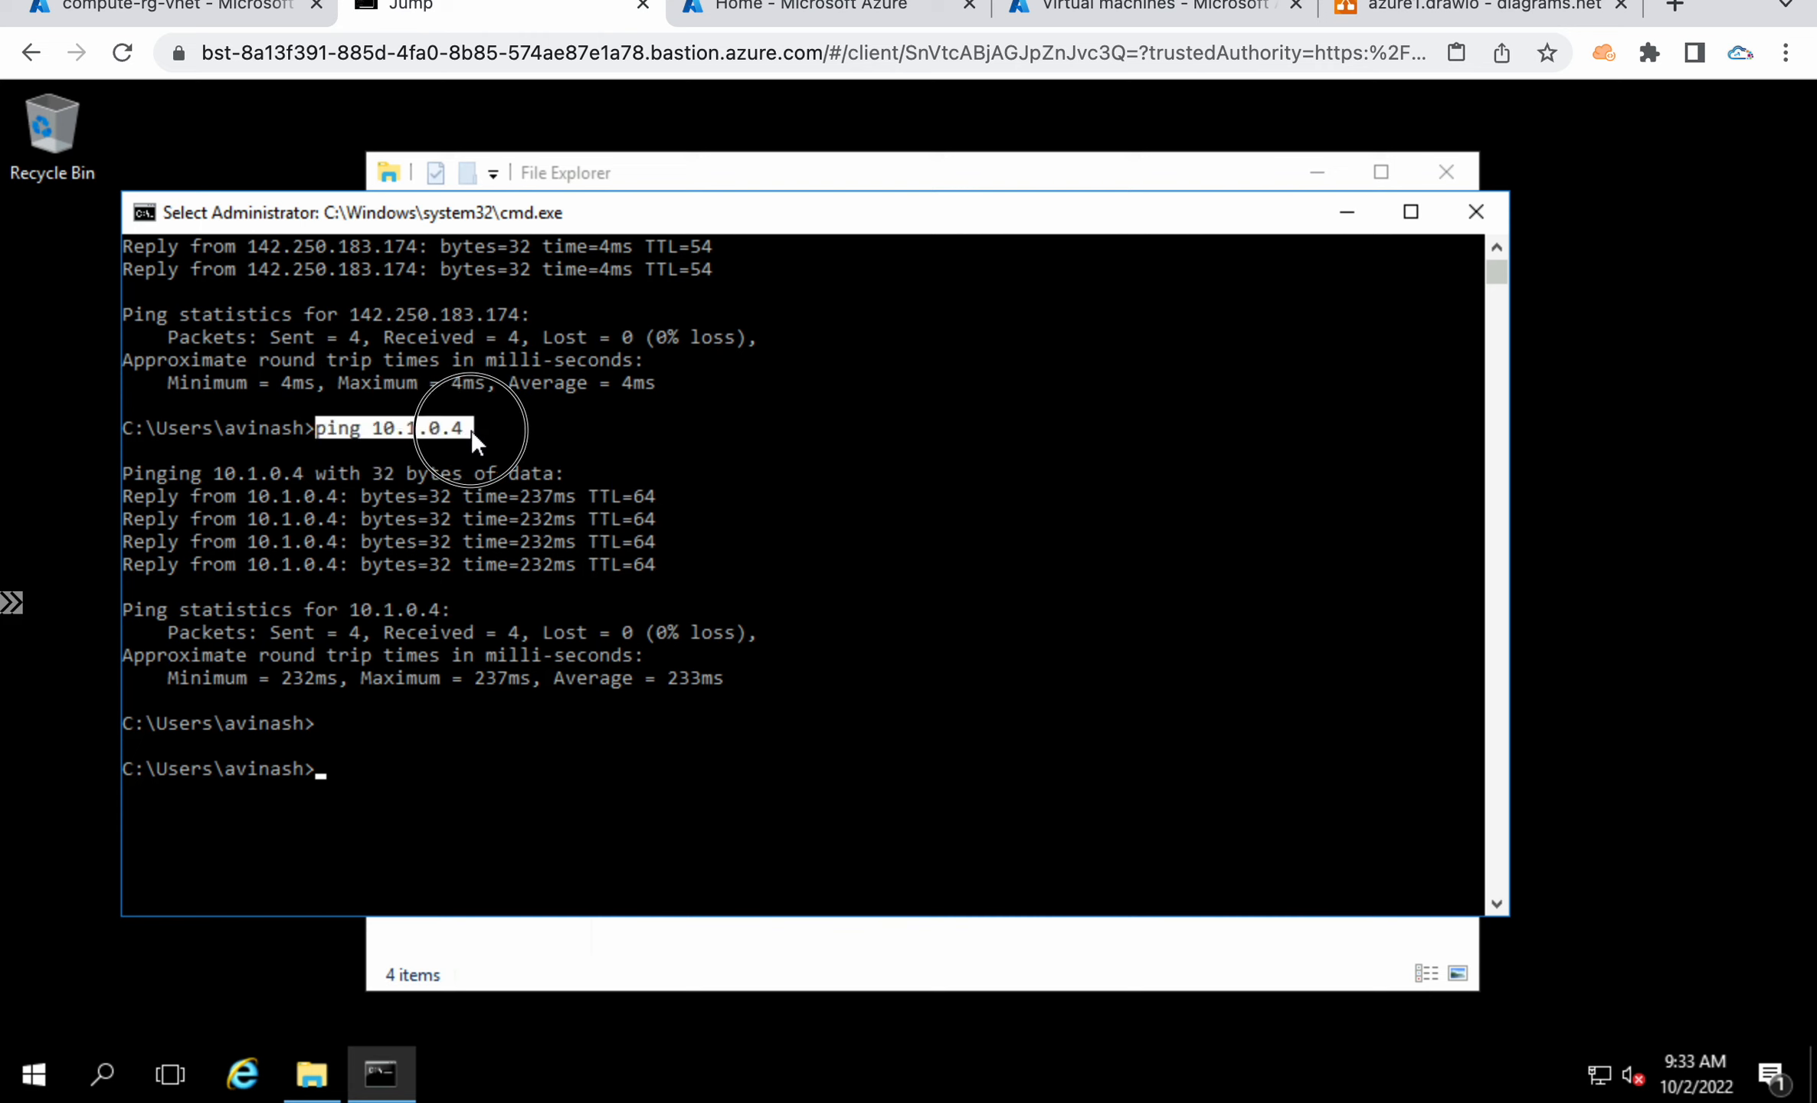
click(821, 580)
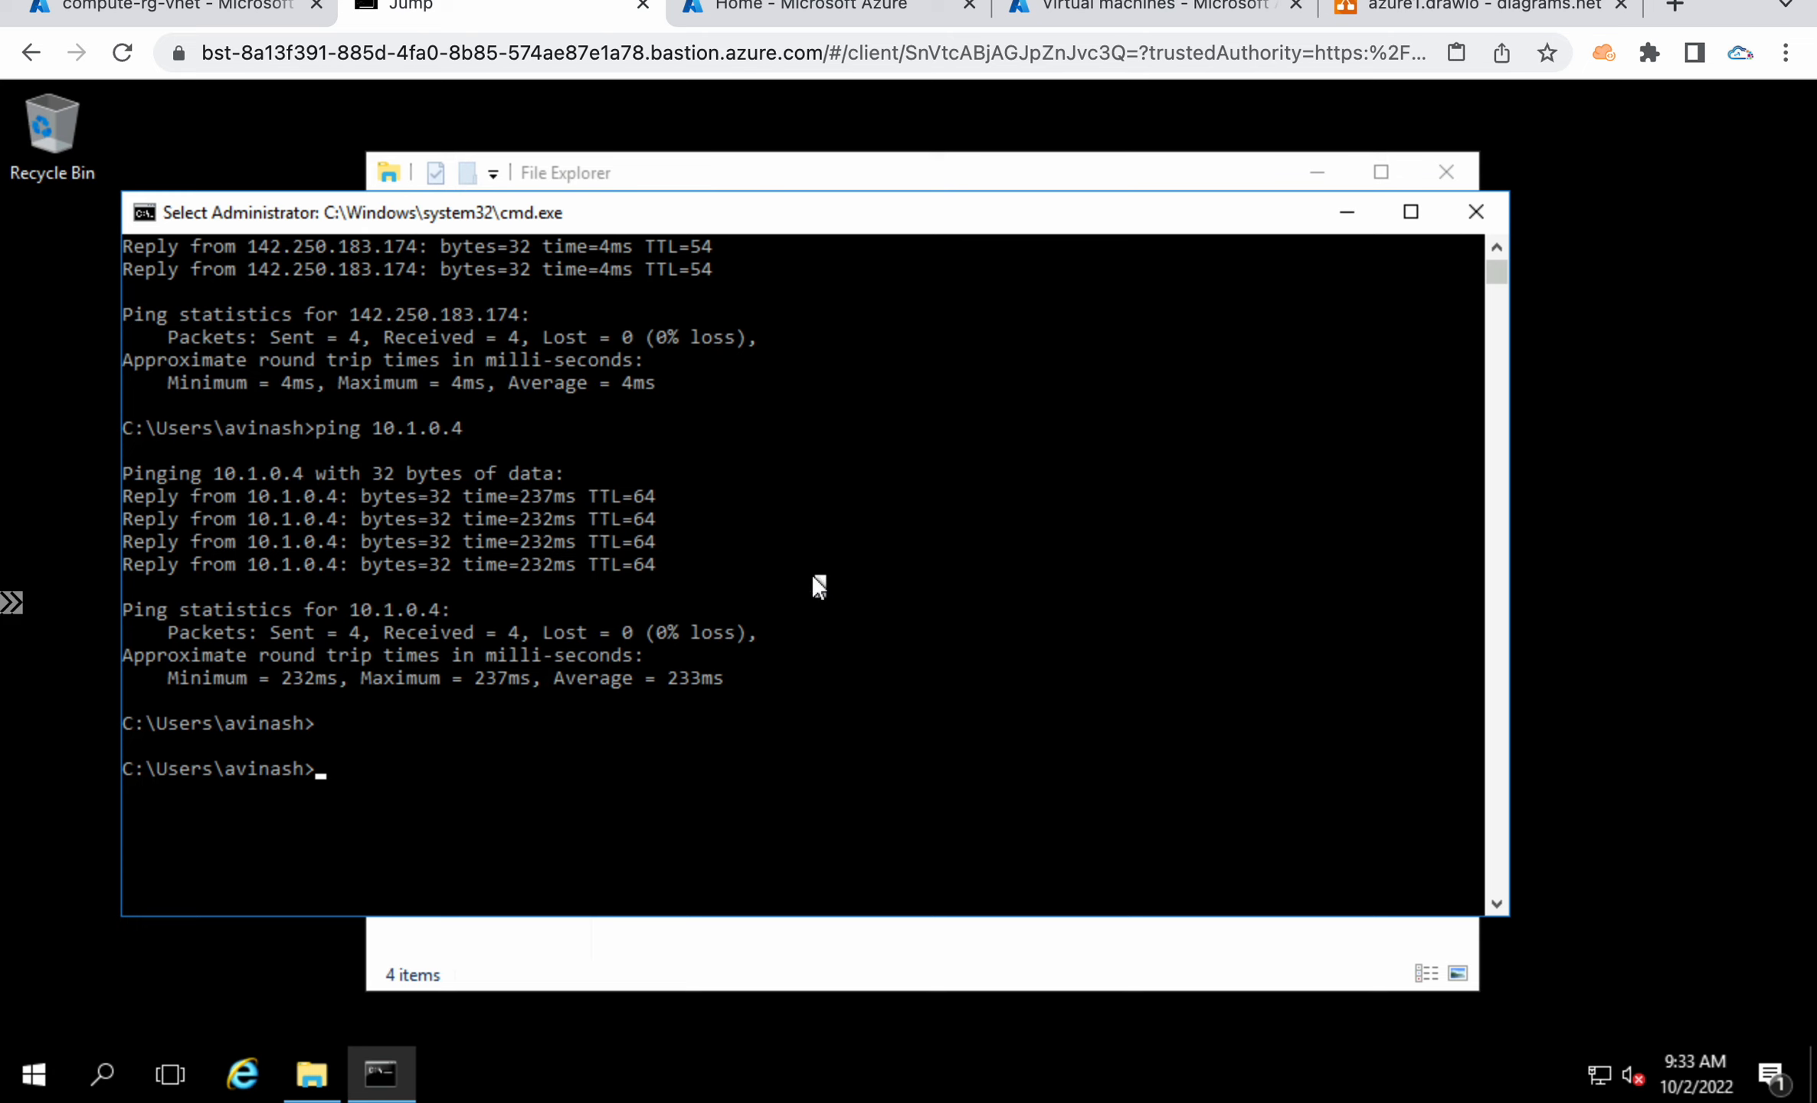
Return to compute-rg-vnet's peerings, refresh the list, check the status of india-us-peering and select that peering.
click(177, 9)
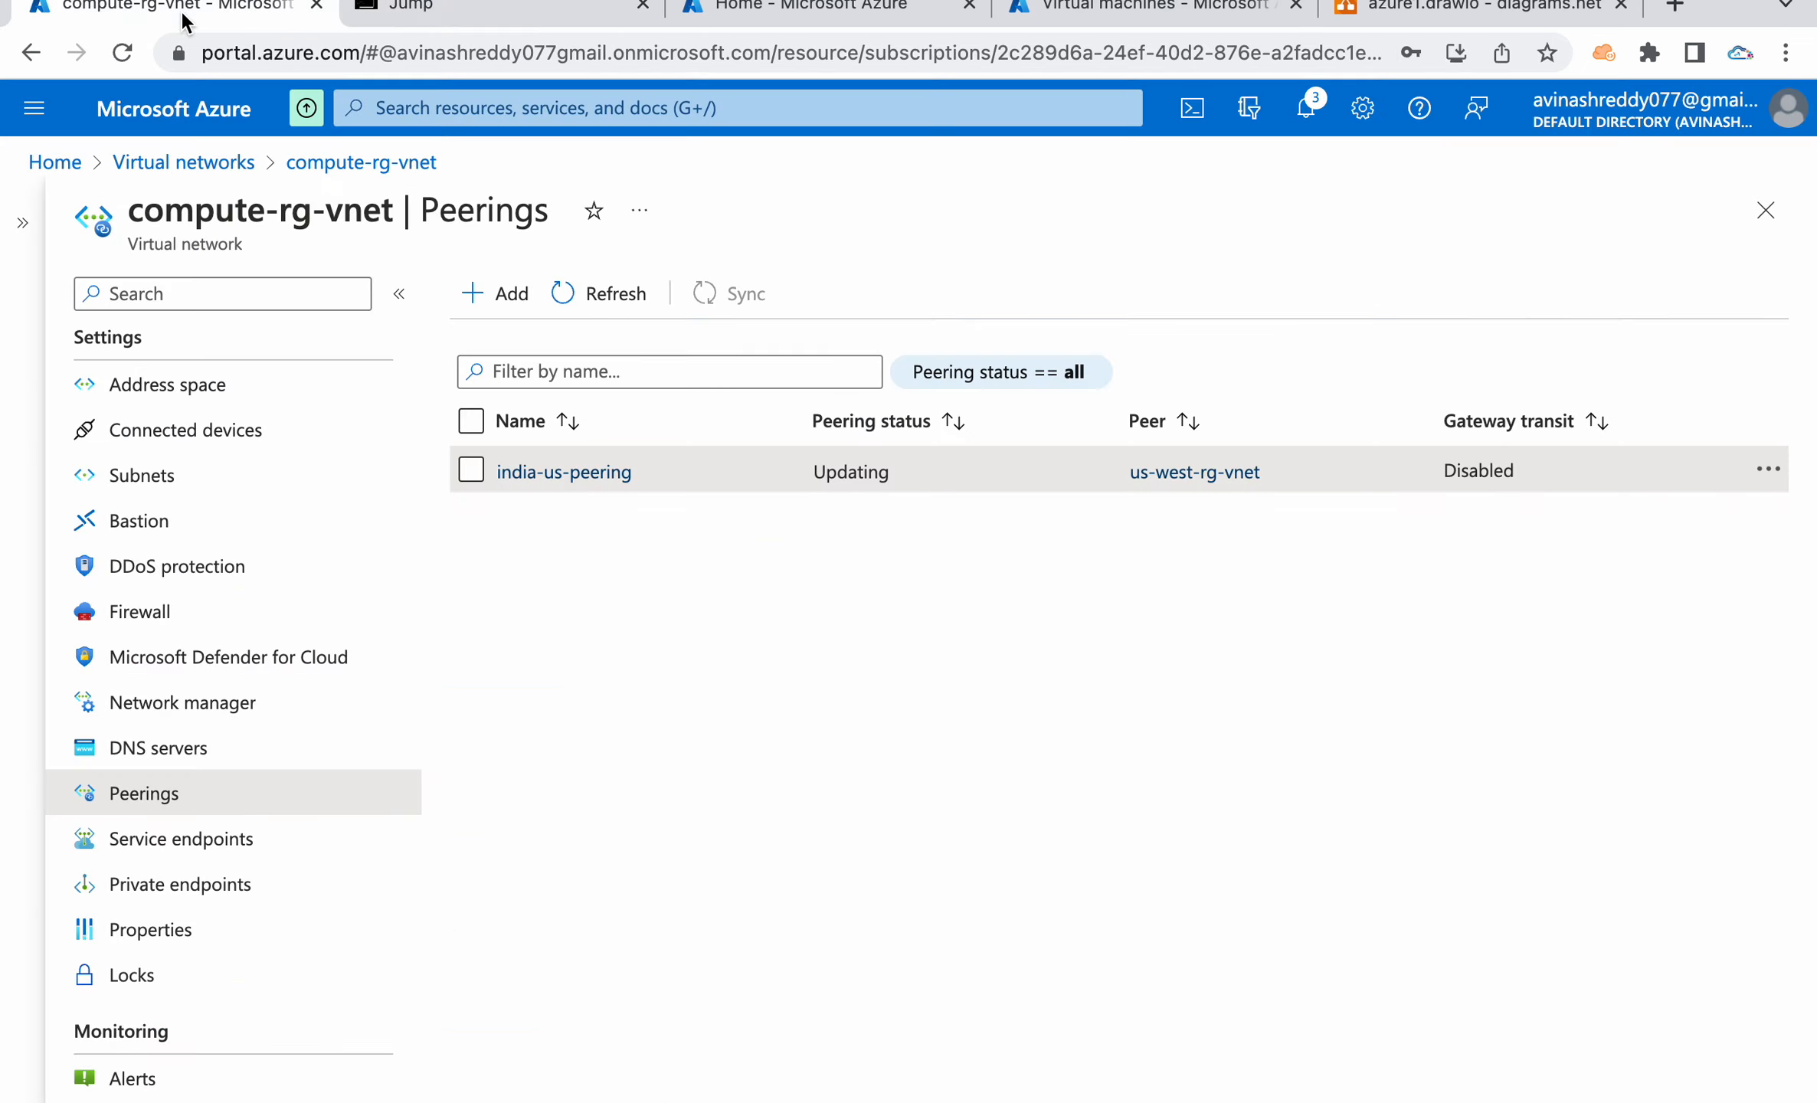
click(598, 295)
double_click(900, 471)
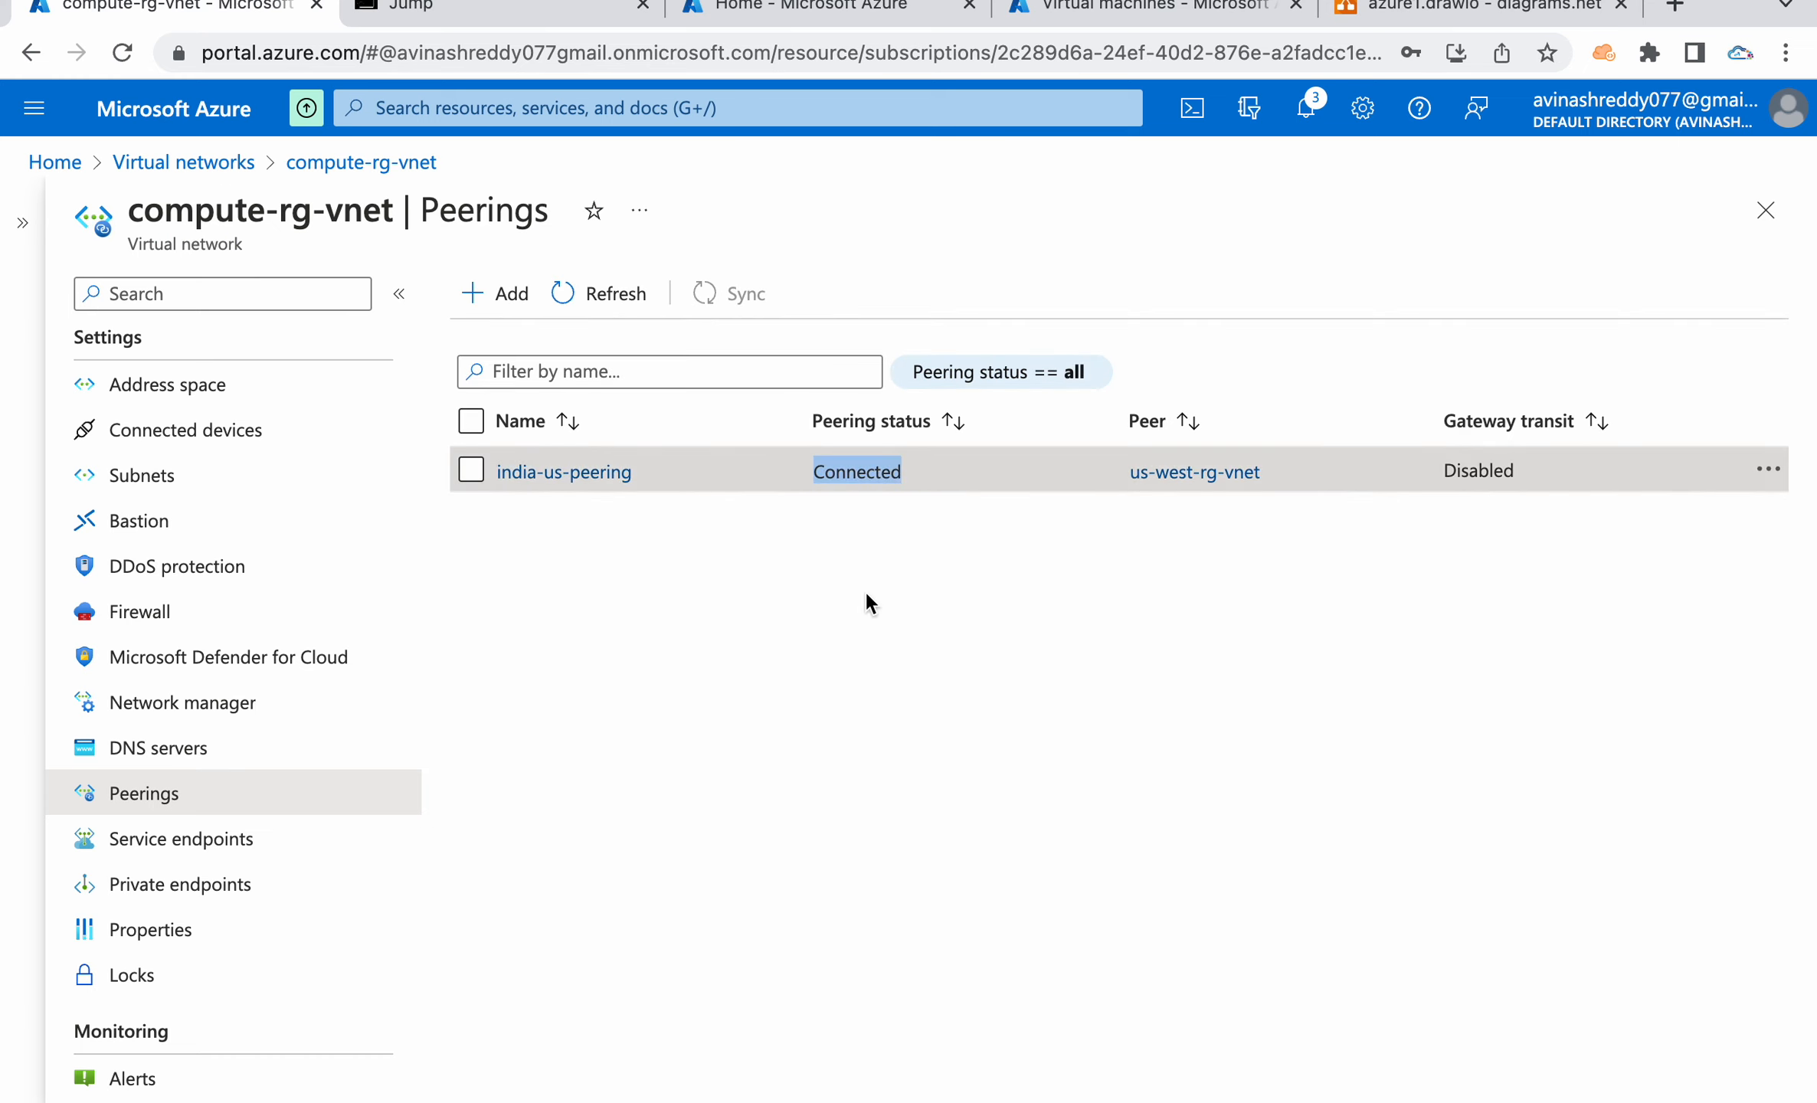
click(865, 589)
double_click(911, 471)
click(471, 470)
Start a continuous ping from the Jump VM with ping 10.1.0.4 -t.
click(458, 10)
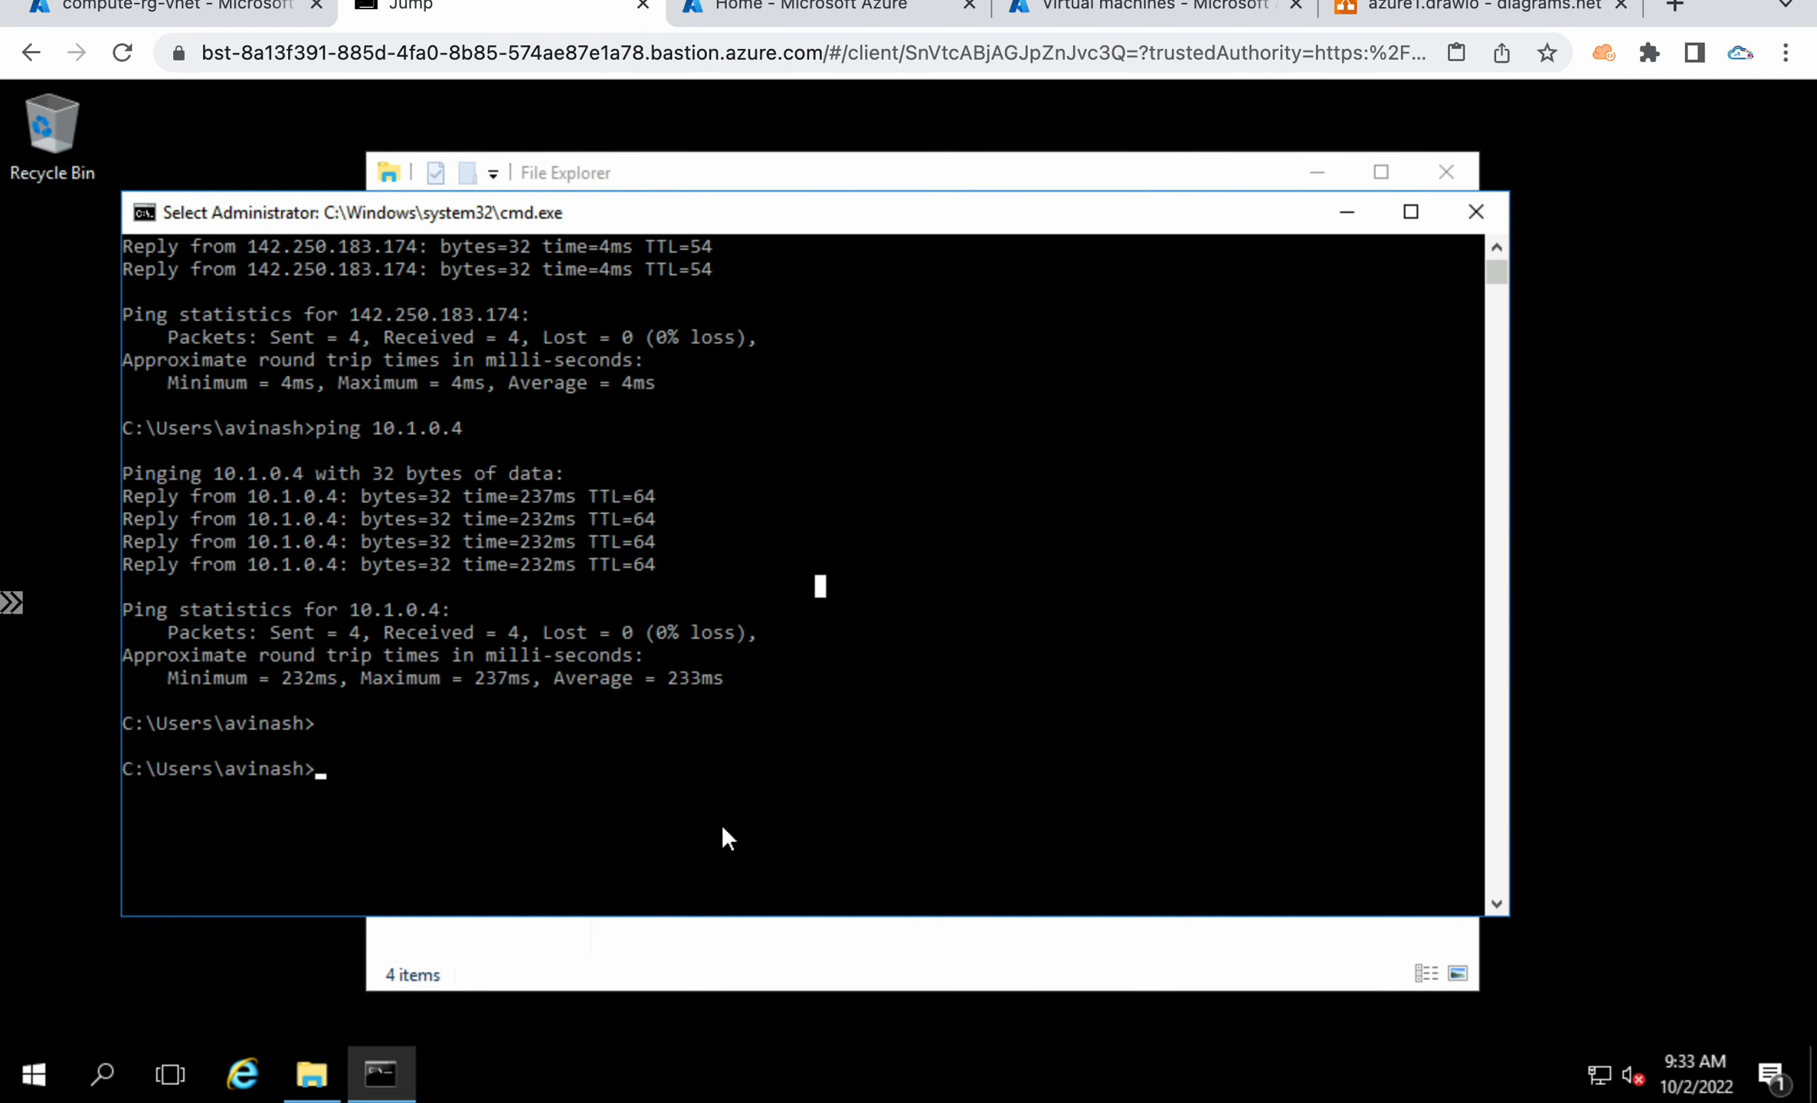
key(Up)
text(-t)
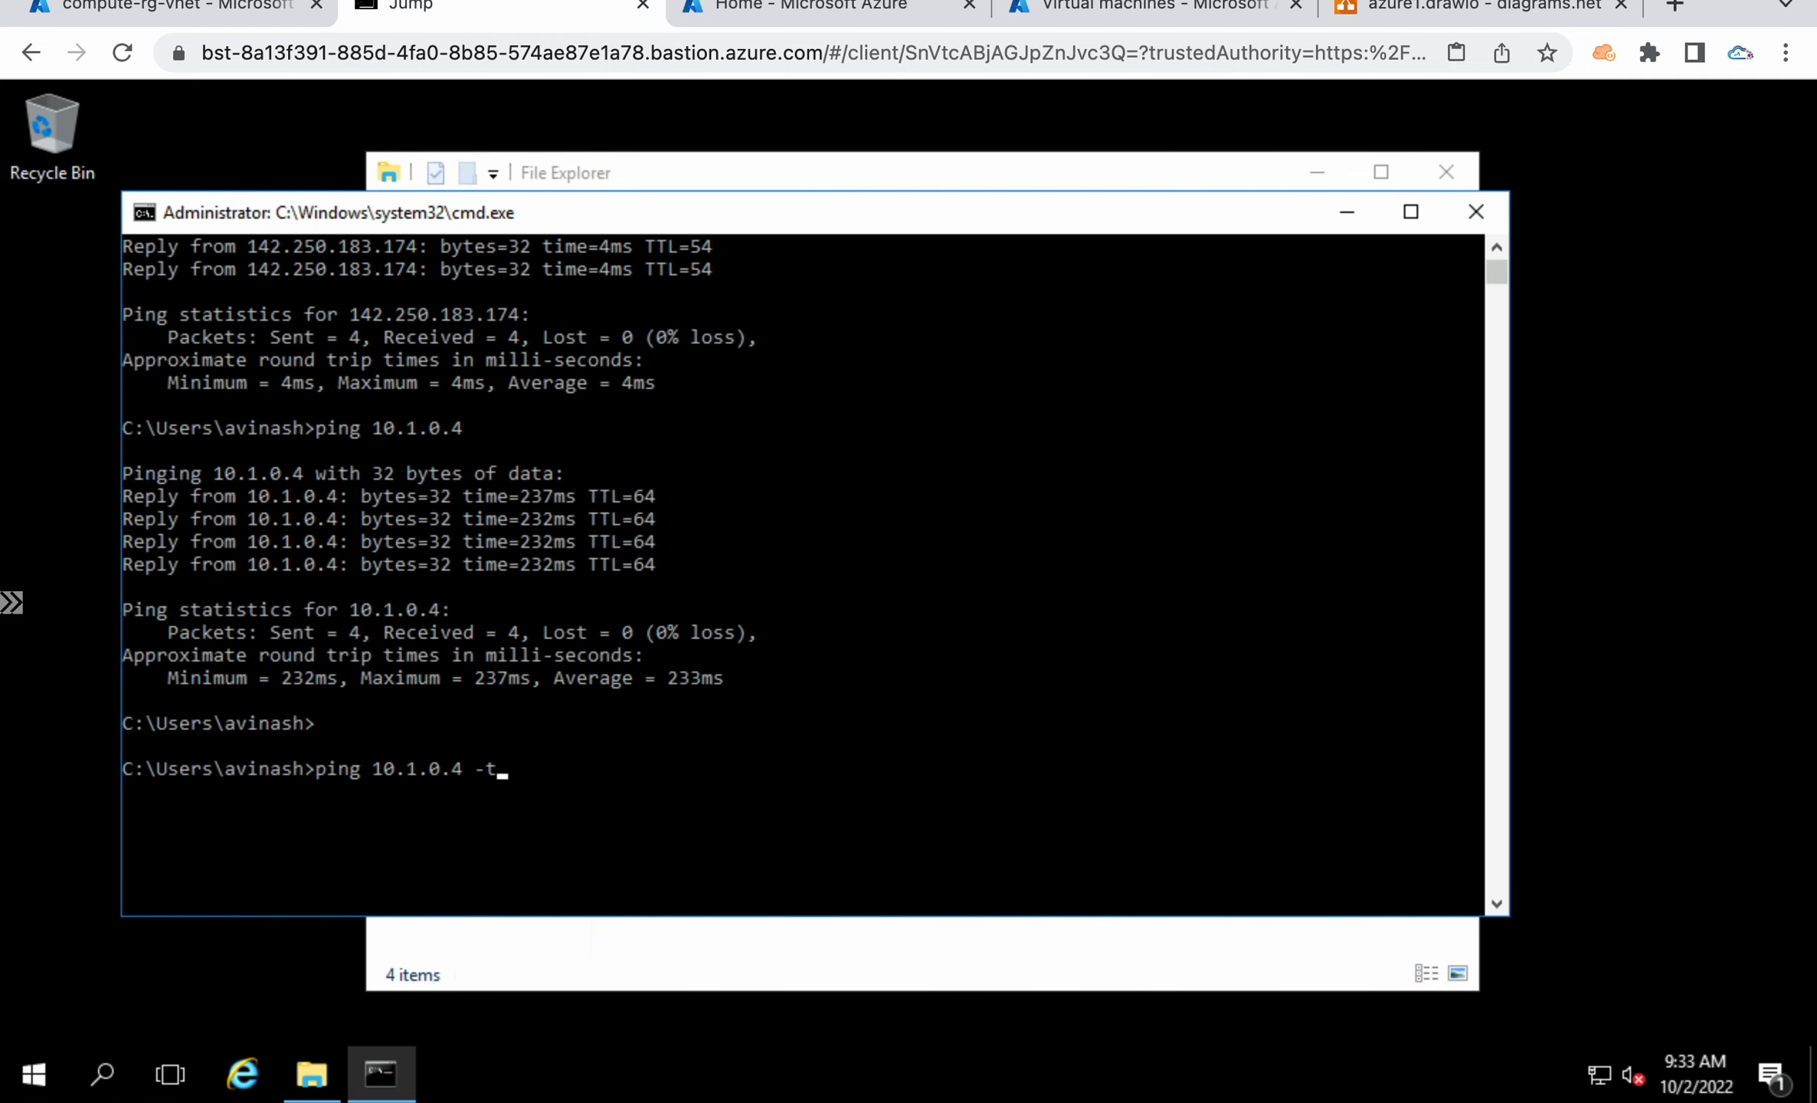
key(Return)
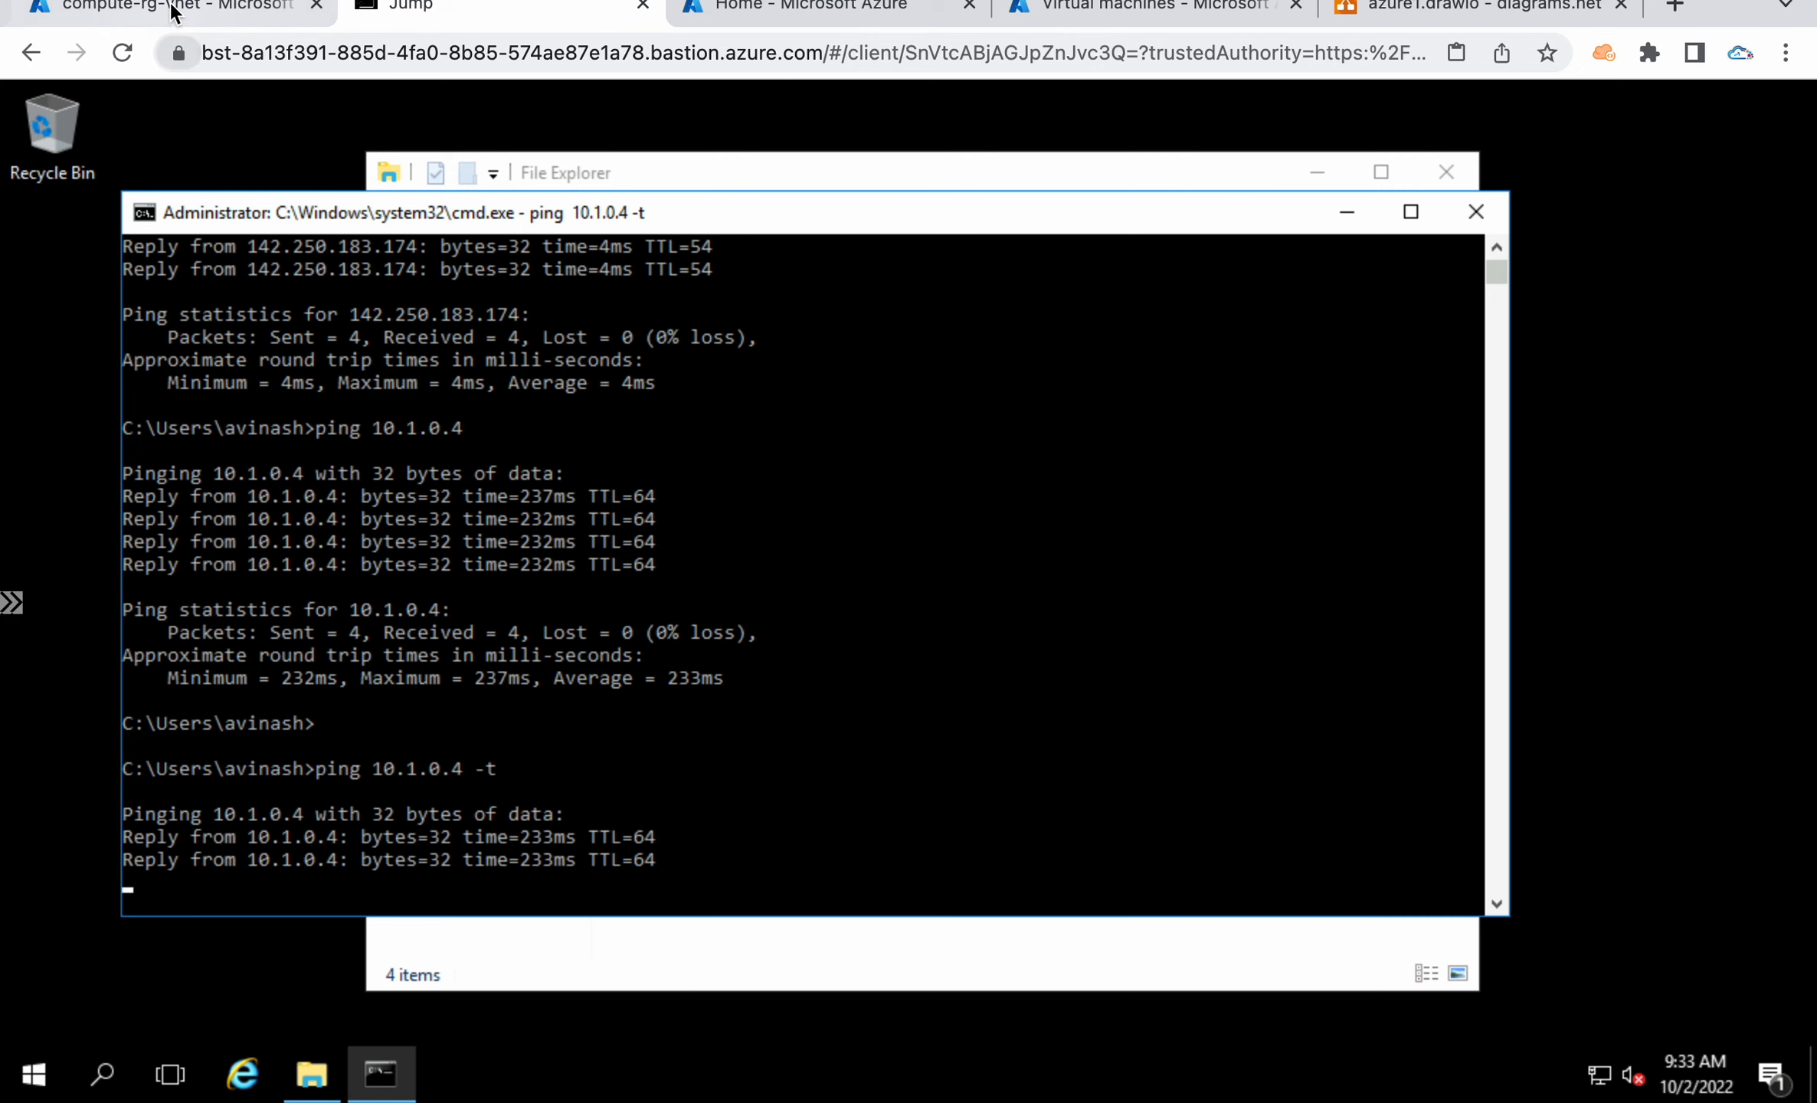
Delete india-us-peering from compute-rg-vnet, confirm the deletion, and check the continuous ping in the Jump VM.
click(173, 9)
click(1768, 469)
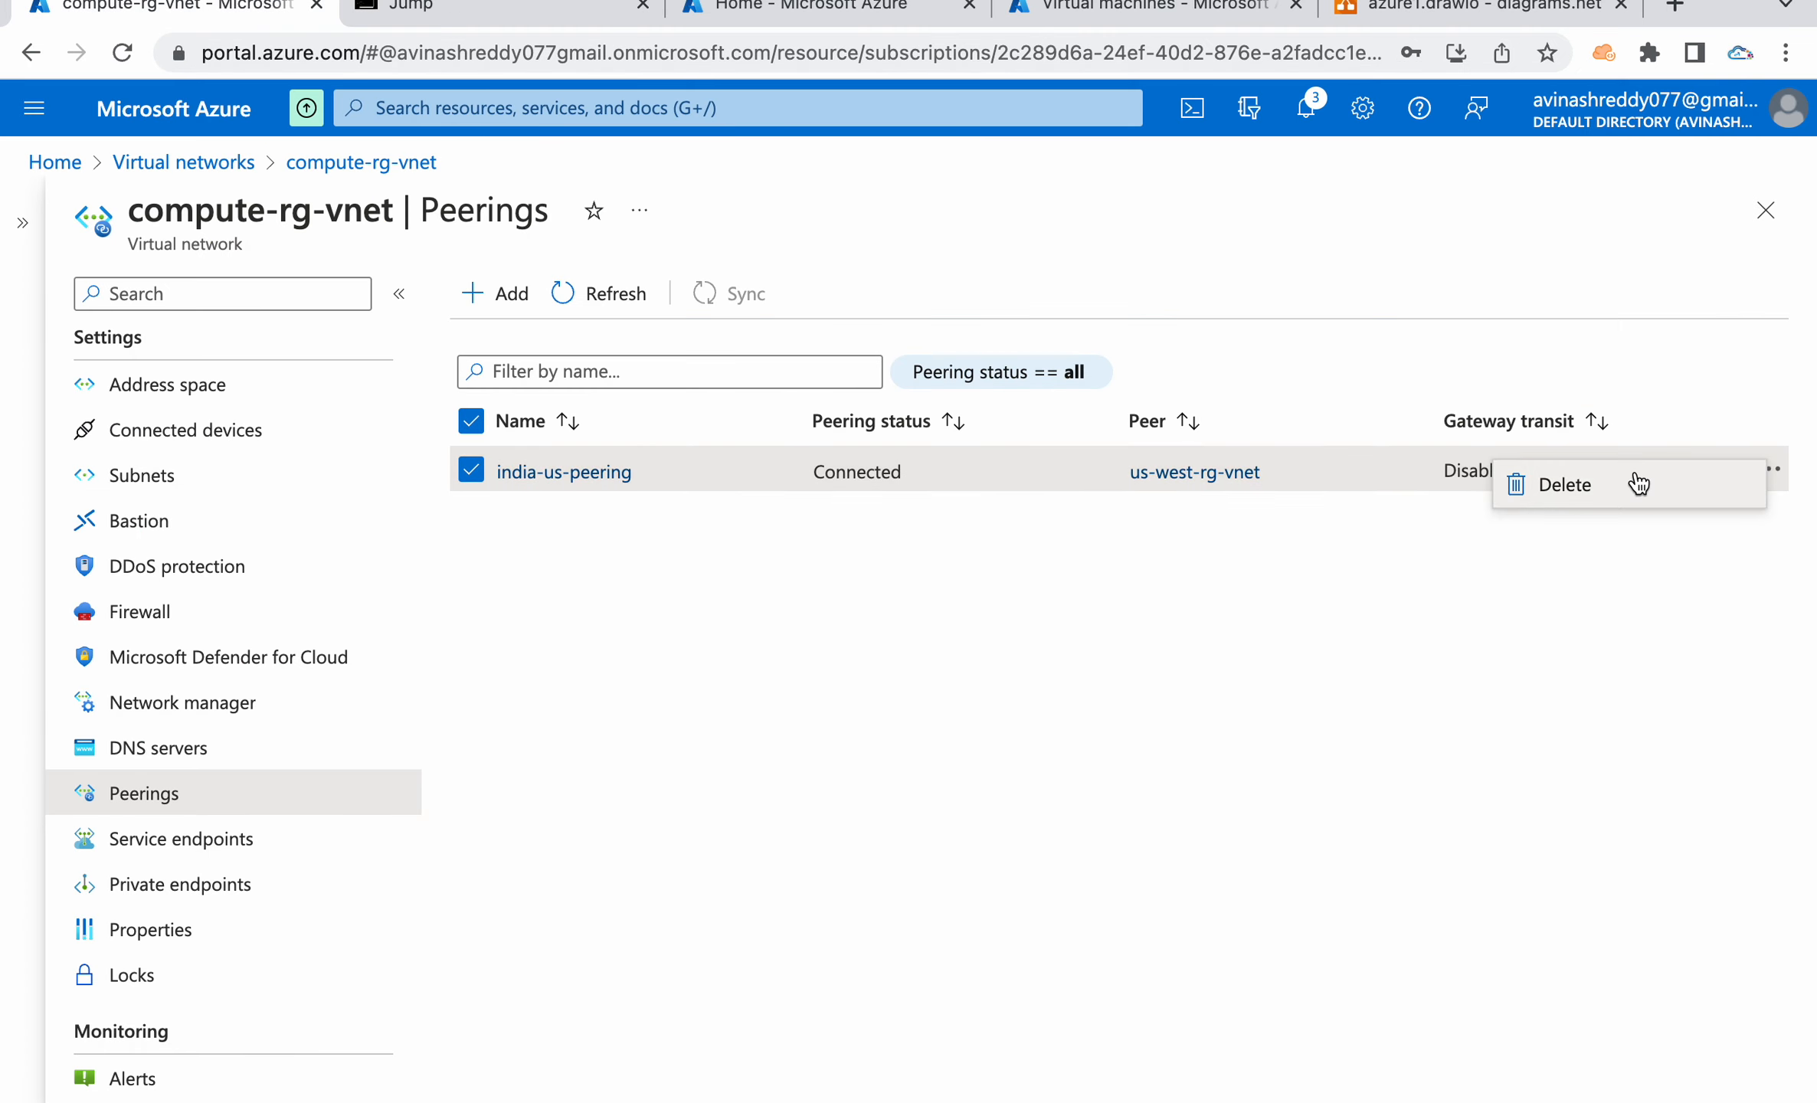
click(1624, 481)
click(1103, 665)
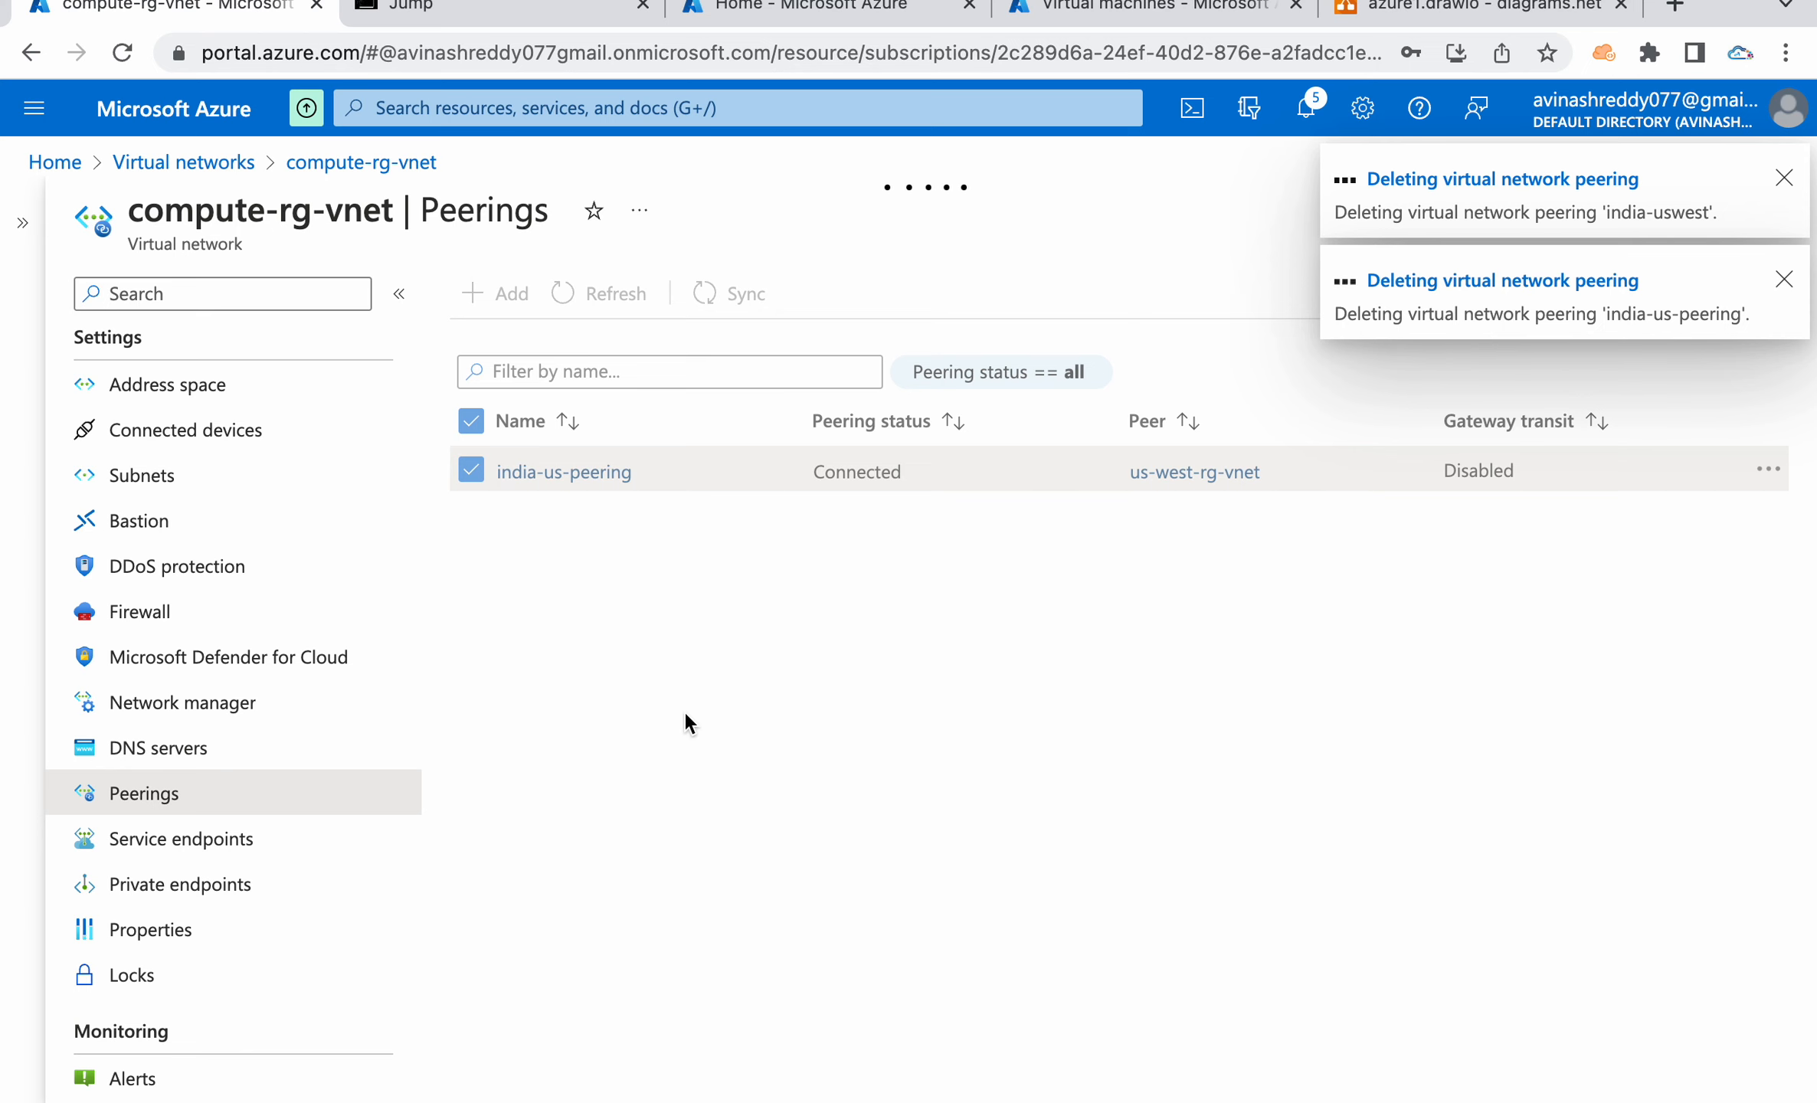
click(437, 10)
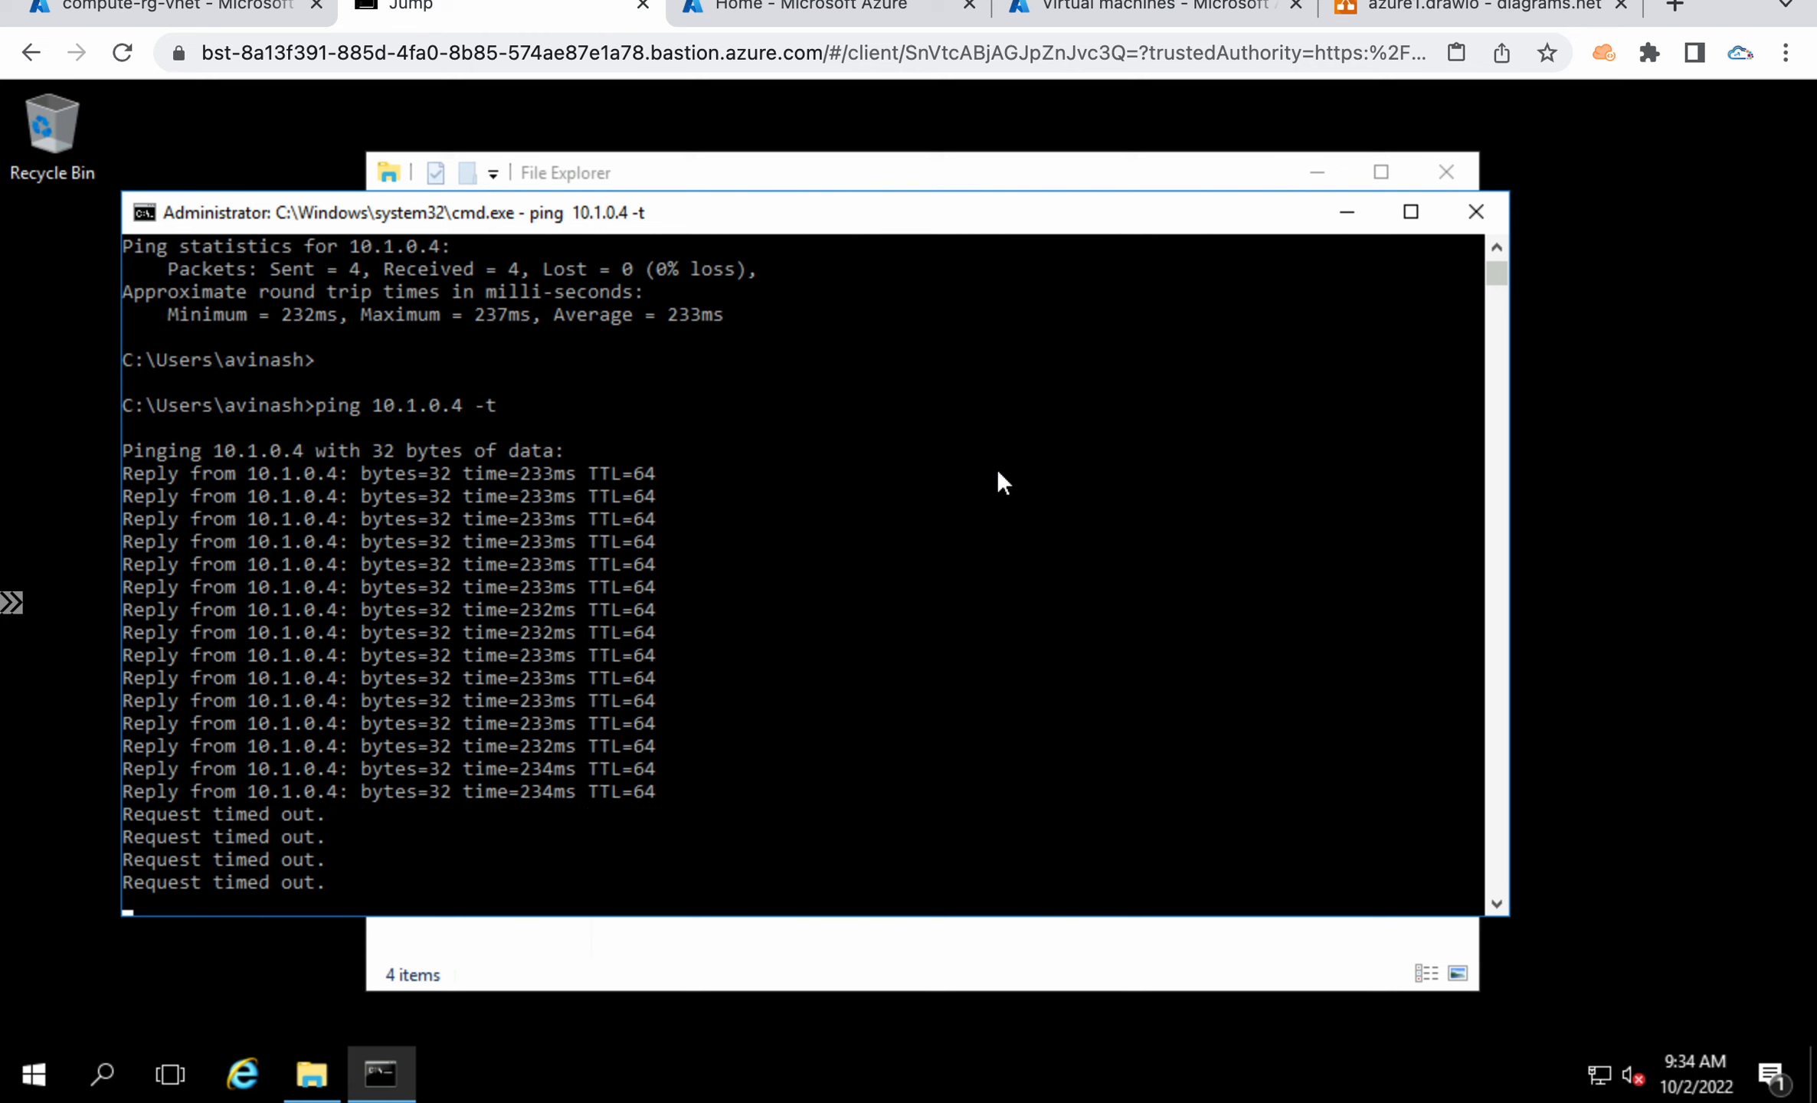
Review the intersite connectivity diagrams in diagrams.net and return to compute-rg-vnet's peerings in the Azure portal.
click(1389, 12)
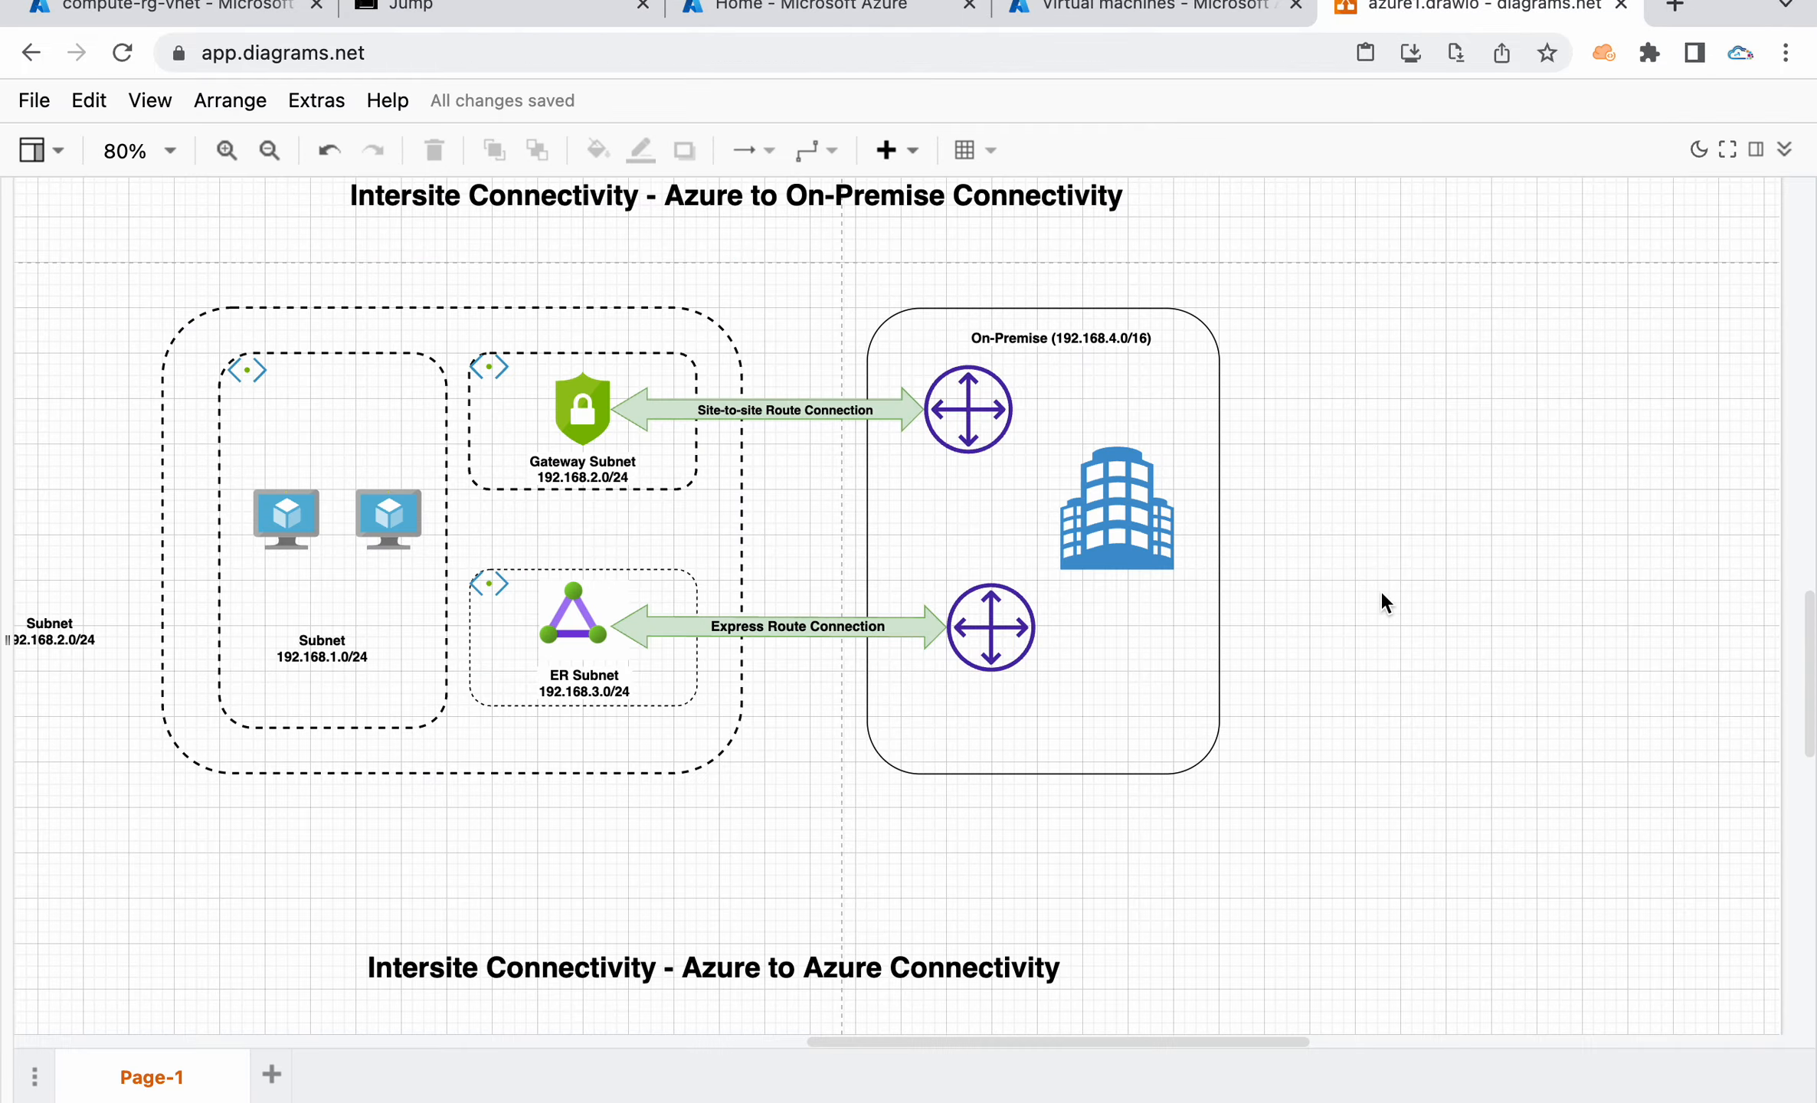
scroll(1379, 587, left, 2)
scroll(1380, 589, down, 7)
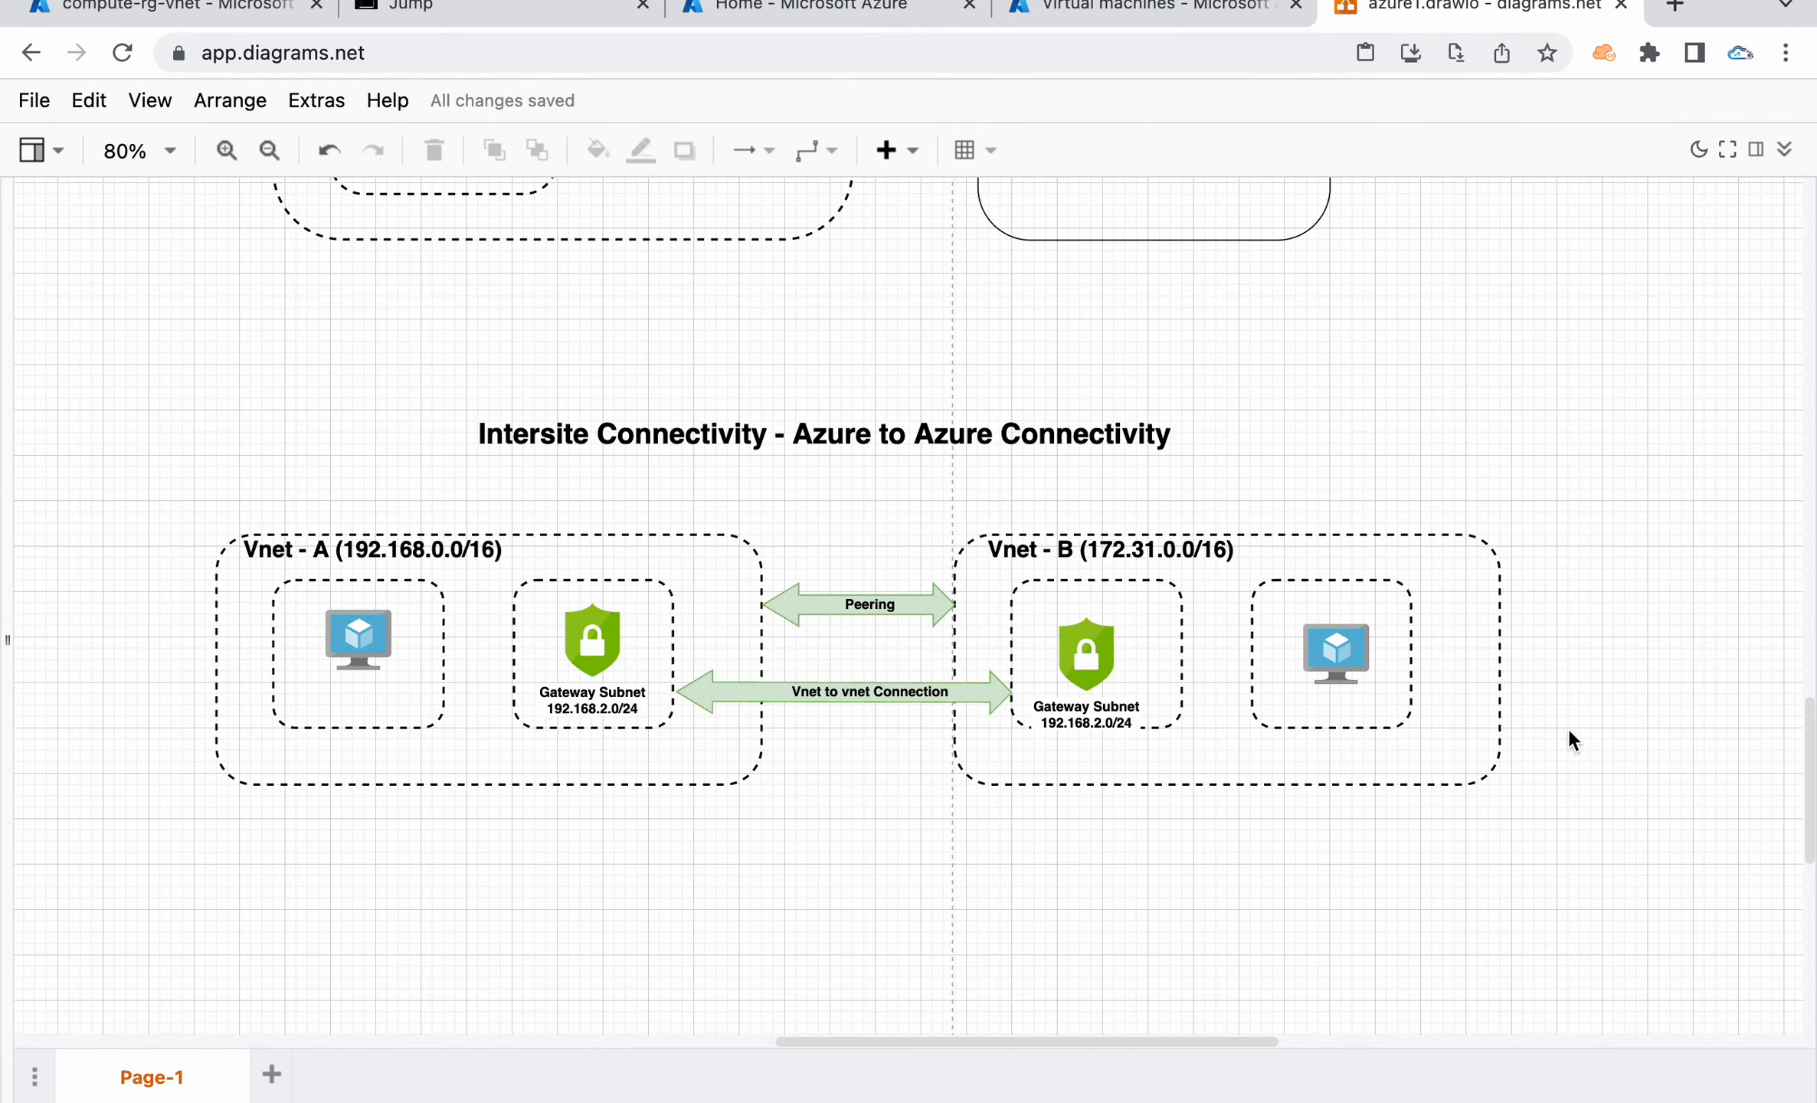
scroll(1598, 616, up, 5)
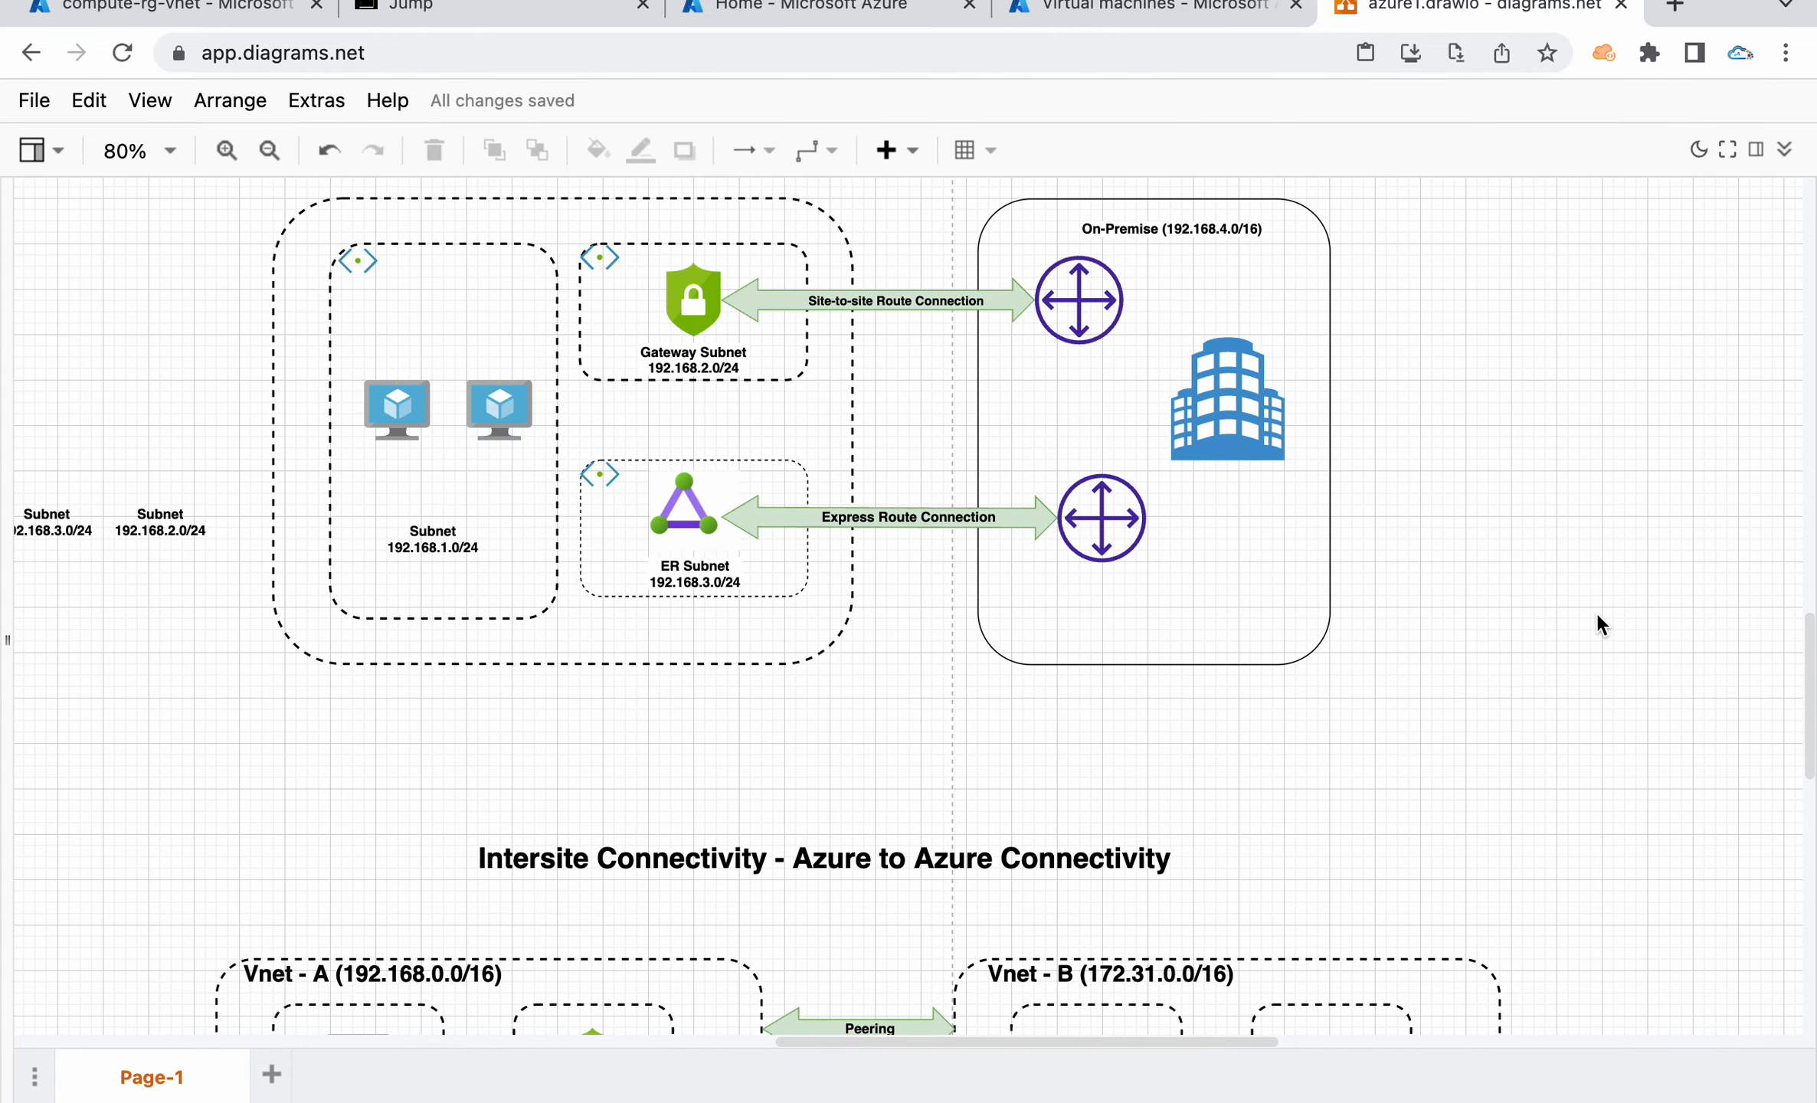
click(188, 7)
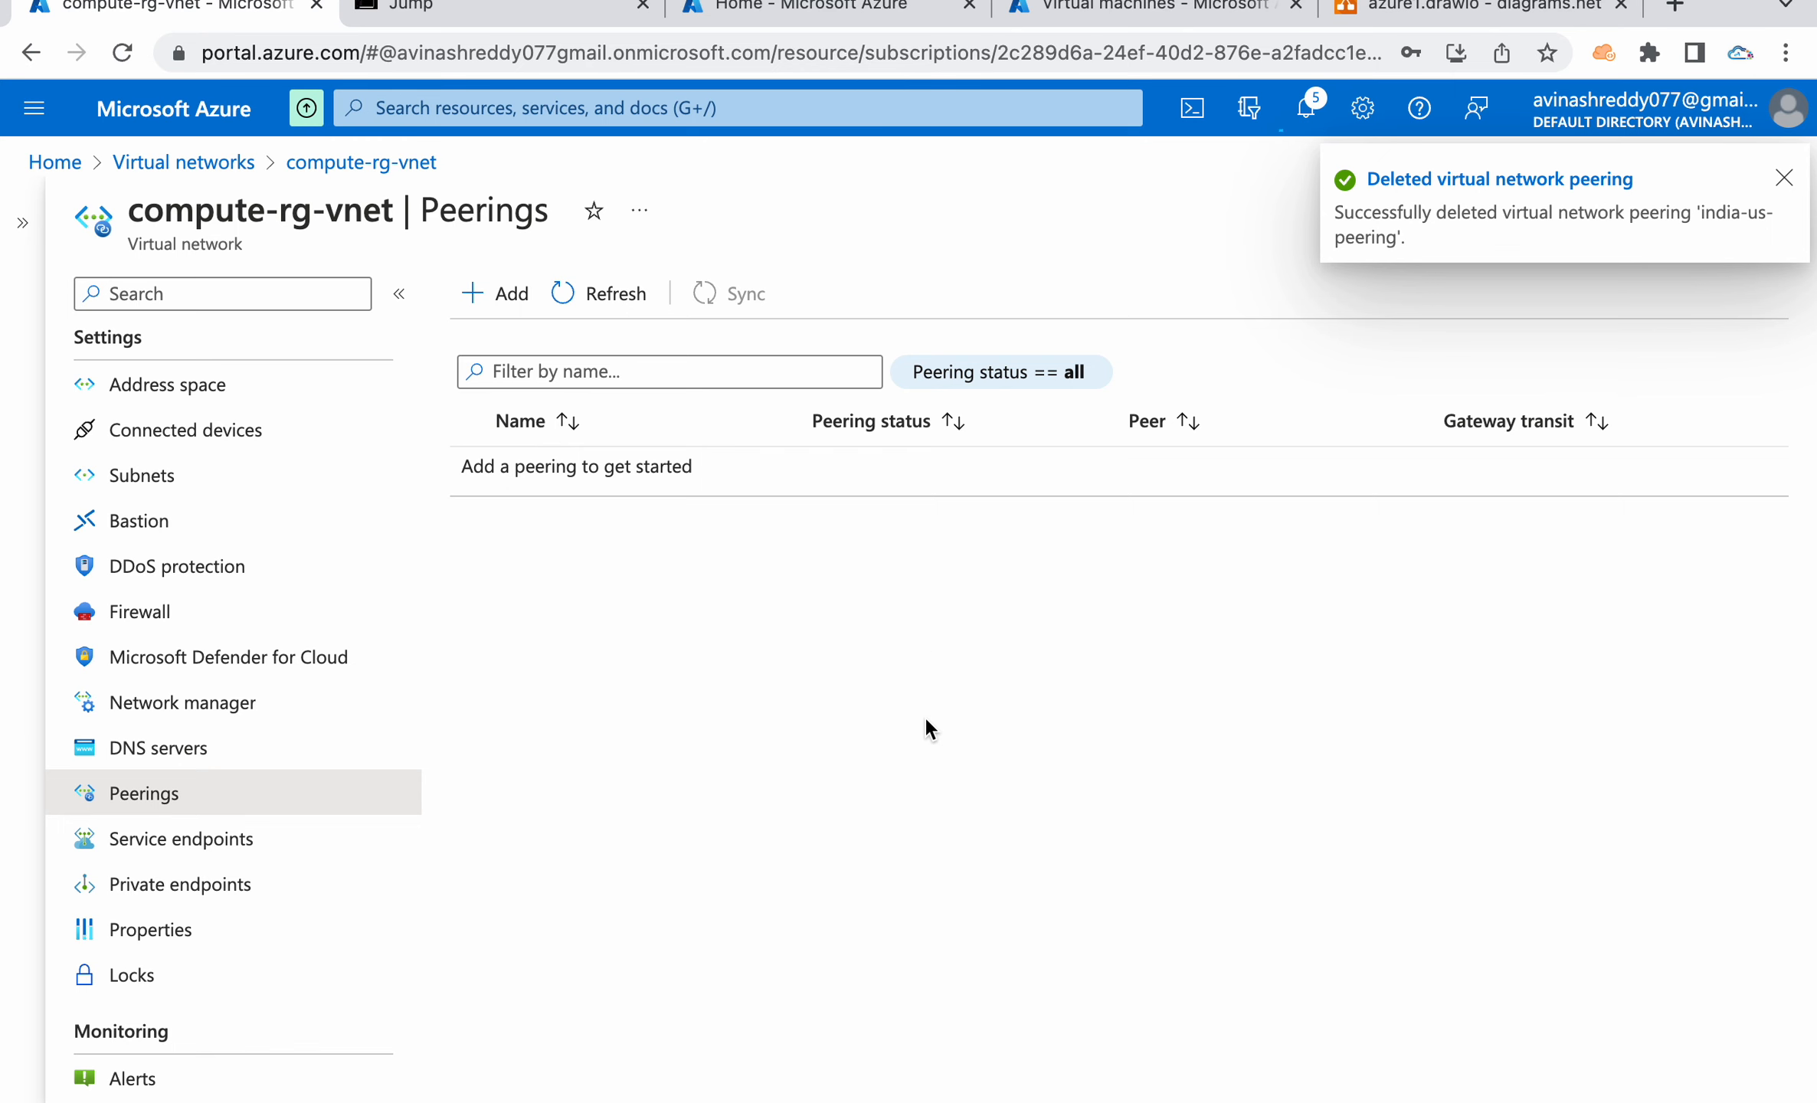
mouse_move(1293, 4)
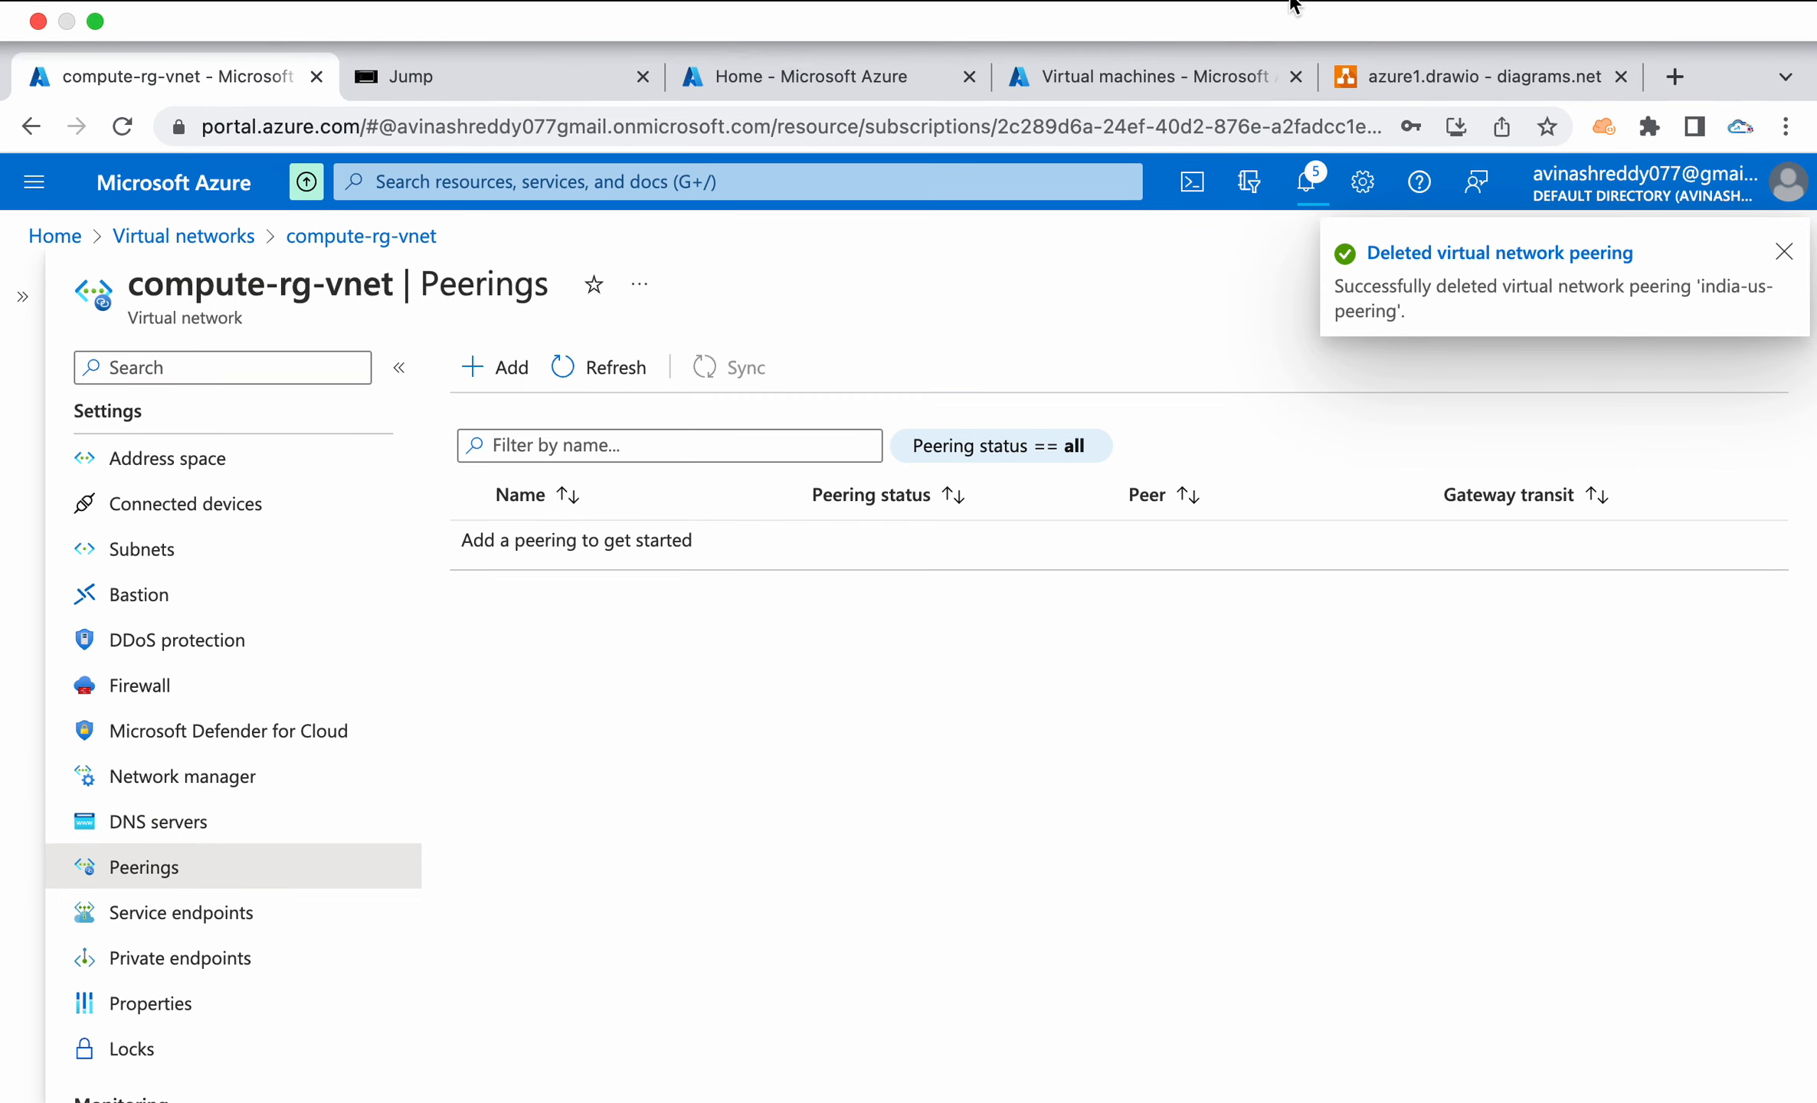